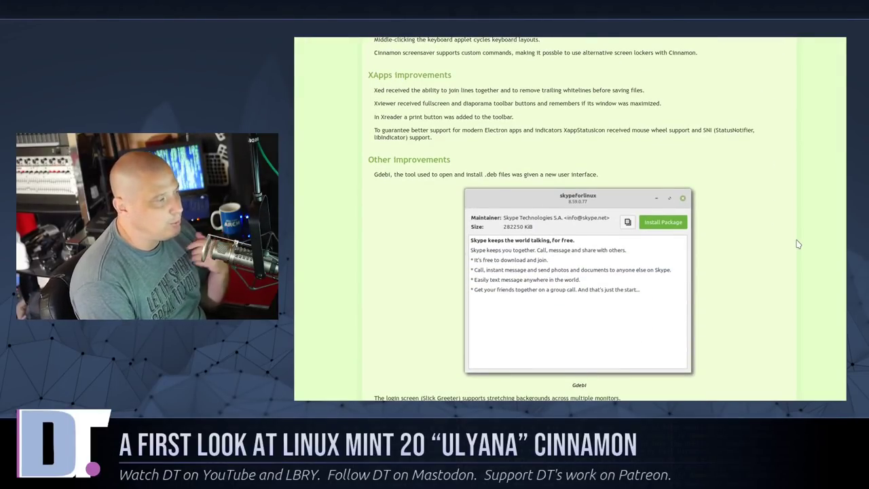
# Step: Scroll the Linux Mint 20 release notes down to Other Improvements, showing Gdebi's new interface
pyautogui.scroll(-1, 798, 243)
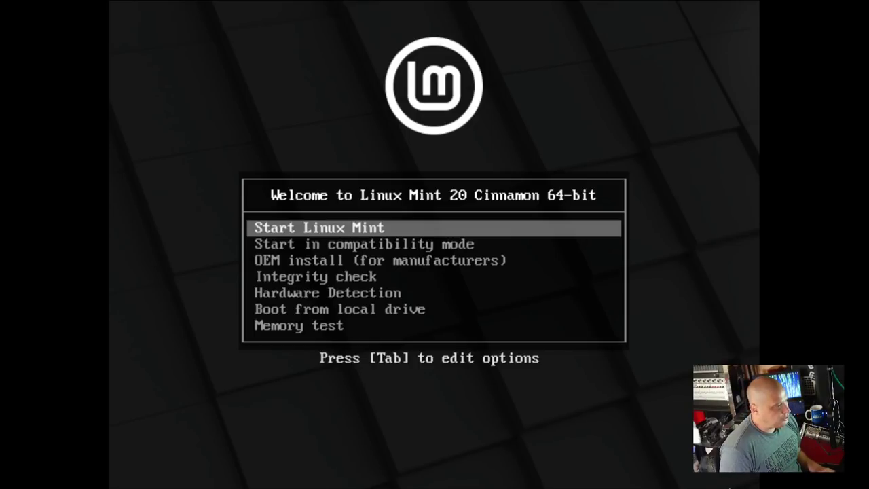
# Step: Choose Start Linux Mint in the Linux Mint 20 Cinnamon boot menu to begin the live session
pyautogui.press('Return')
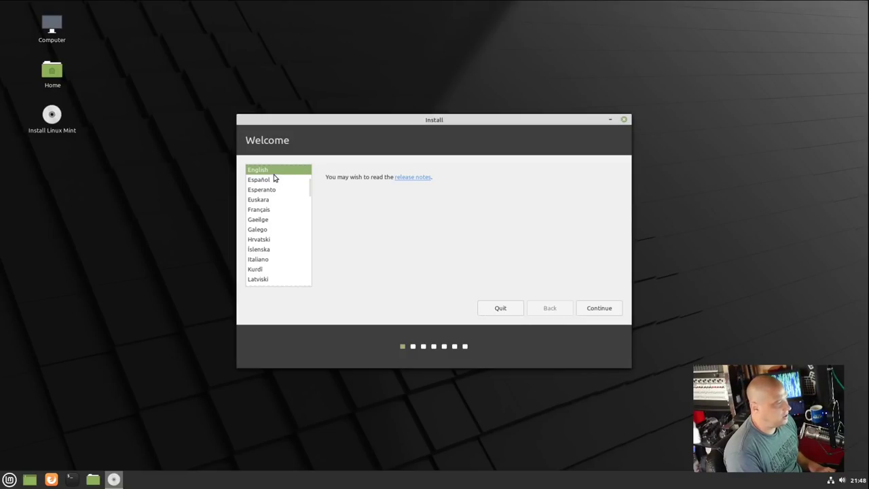
# Step: Keep English and the English (US) keyboard layout, and opt in to installing multimedia codecs
pyautogui.click(602, 310)
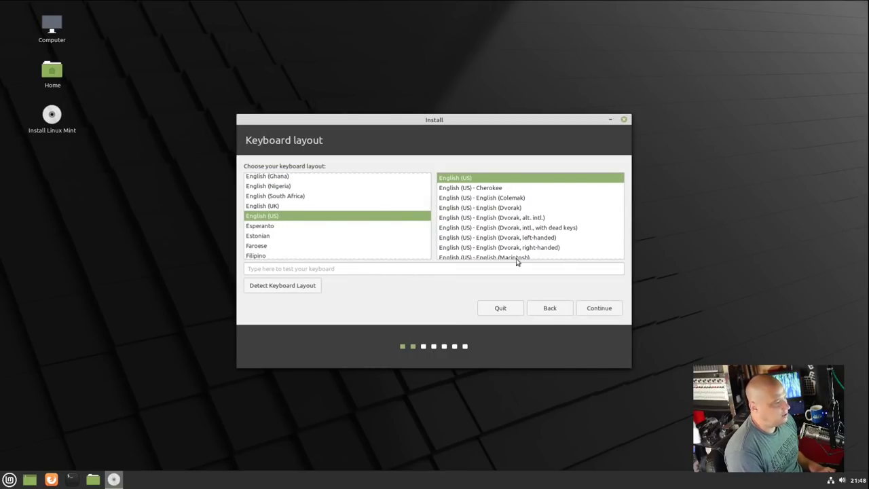
pyautogui.click(314, 269)
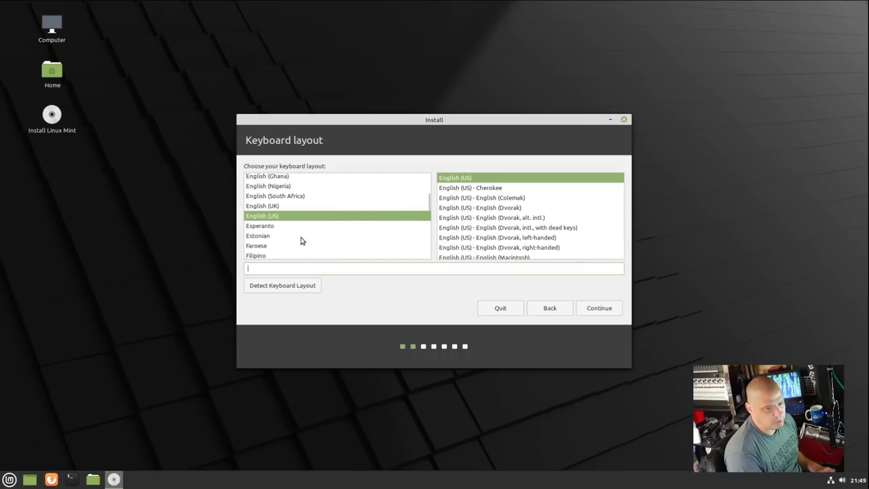
pyautogui.click(600, 309)
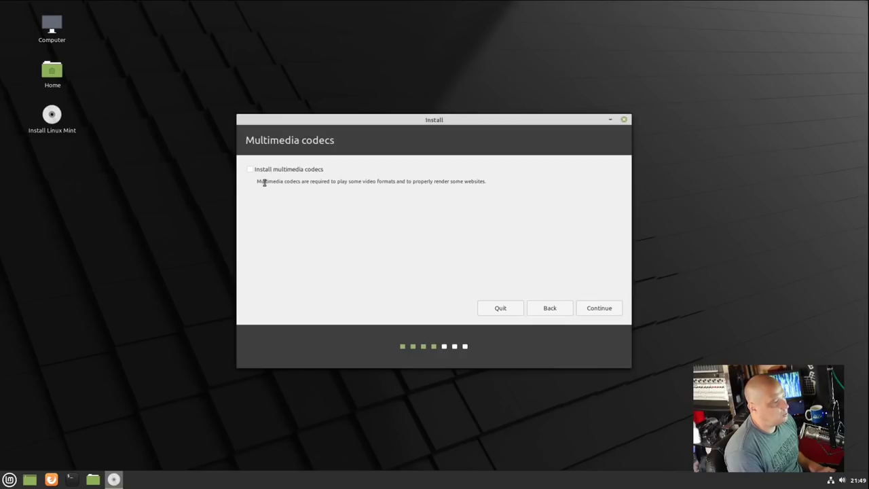
pyautogui.click(250, 169)
pyautogui.click(592, 307)
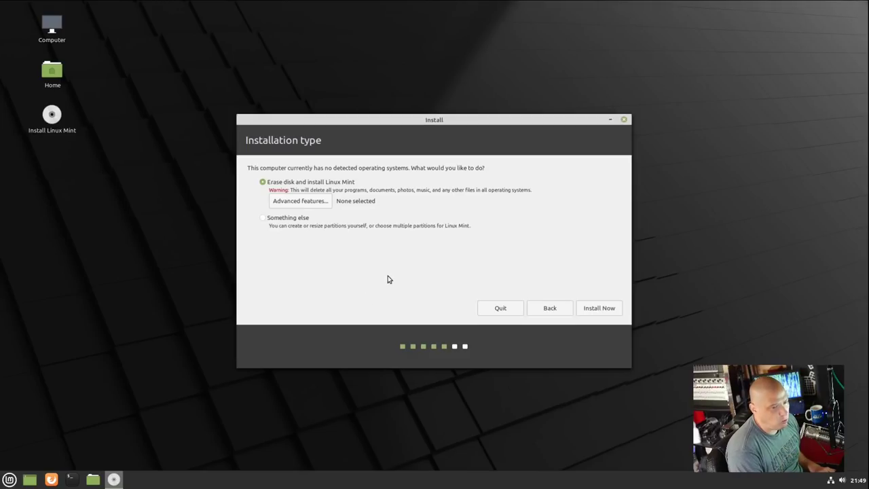
# Step: Erase the whole disk for Linux Mint, confirm the partition changes, and accept Chicago as location
pyautogui.click(615, 308)
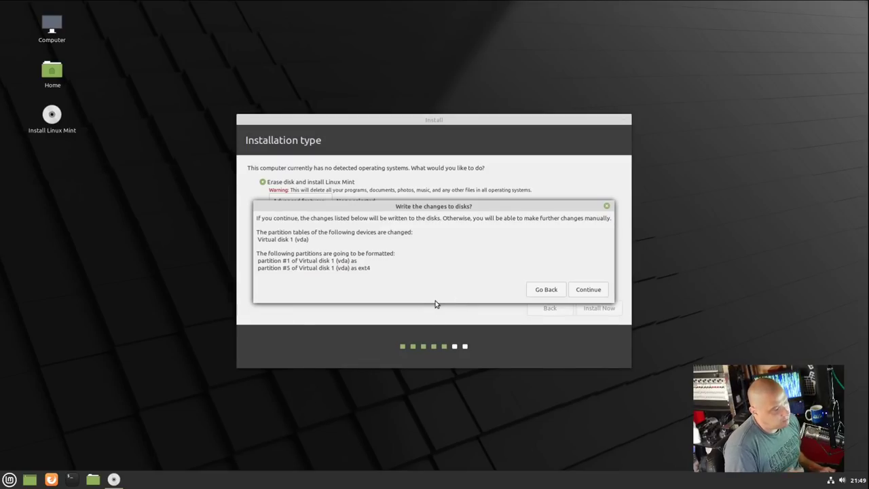
pyautogui.click(589, 289)
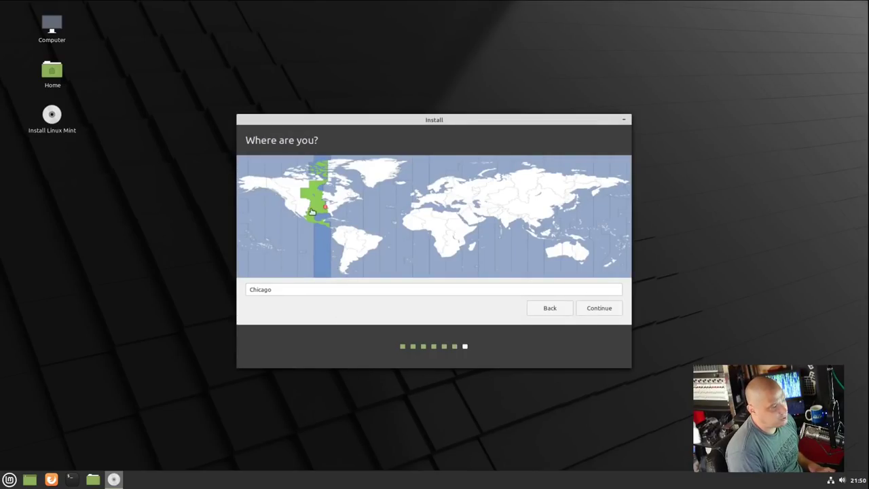
pyautogui.click(608, 310)
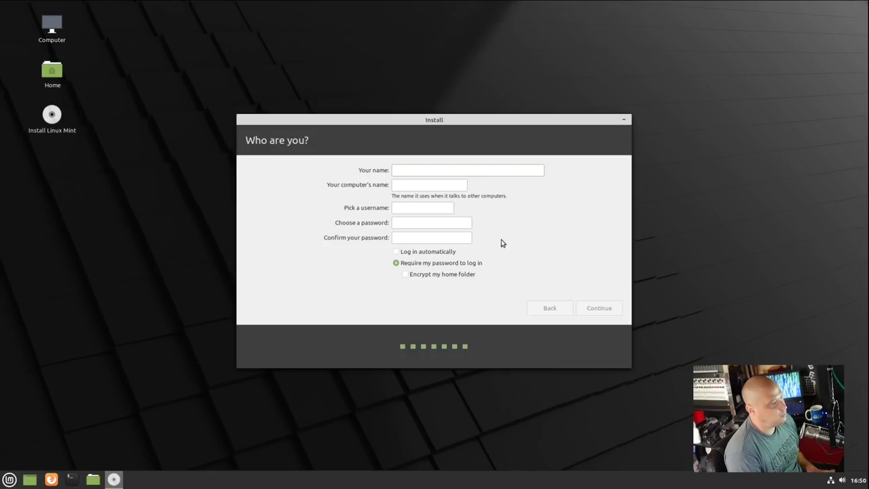
# Step: Enter the user's name and the account password twice, keep password login required, and continue installing
pyautogui.click(426, 224)
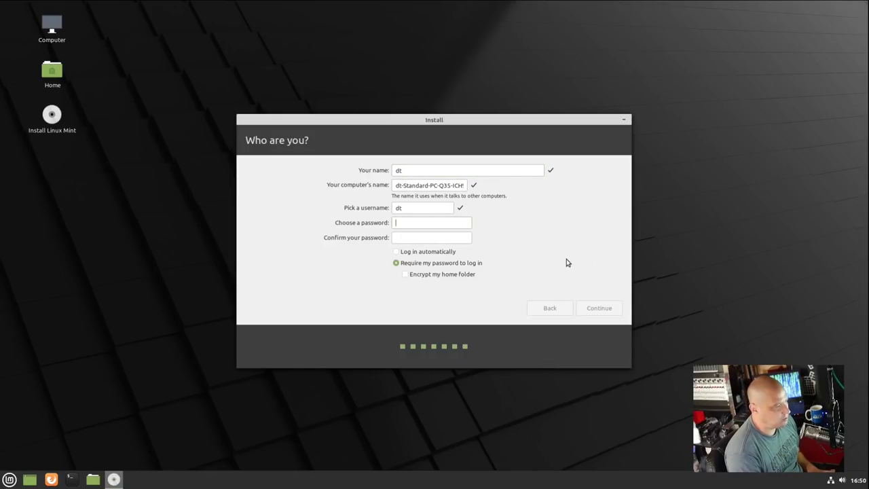
pyautogui.click(409, 238)
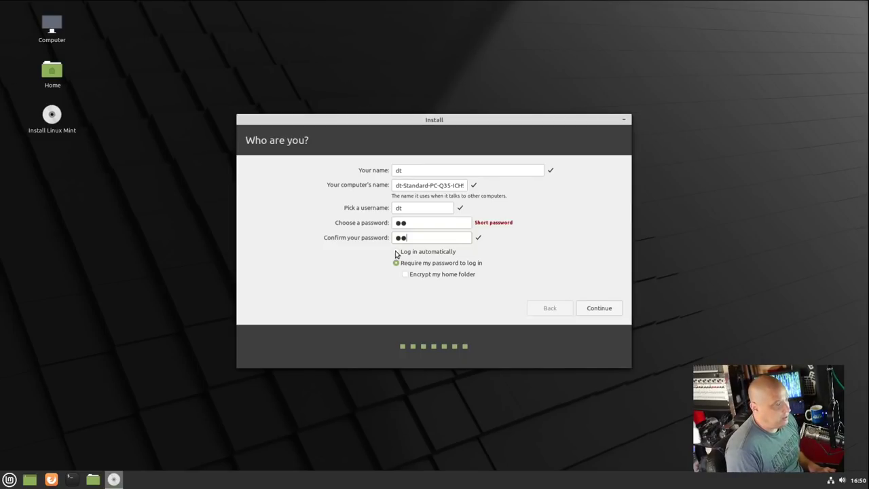
pyautogui.click(397, 264)
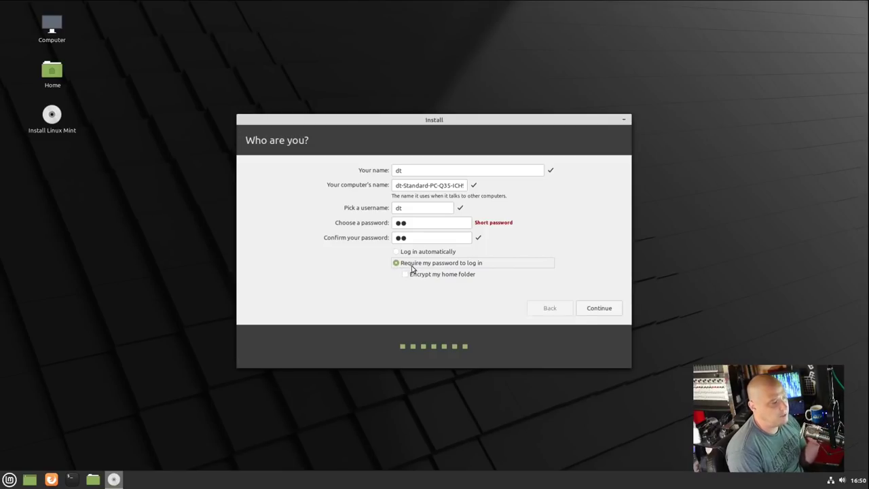
pyautogui.click(607, 311)
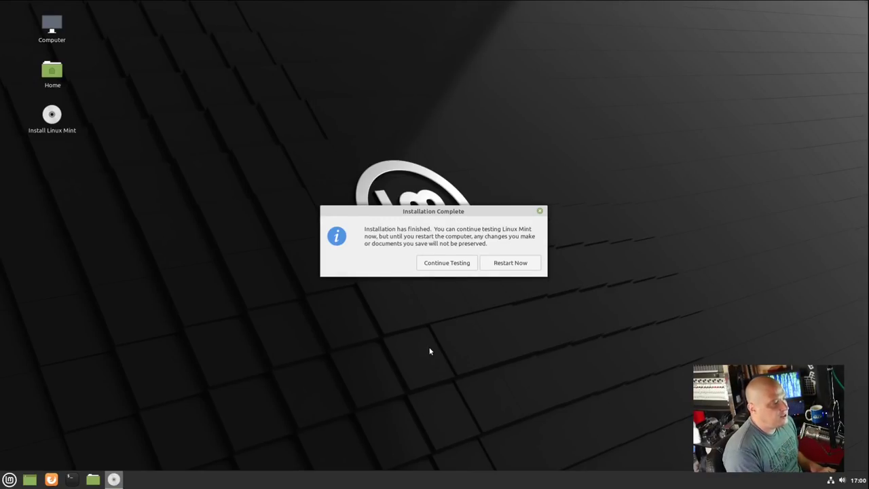
# Step: Restart into the installed system, confirm the medium is removed, and log in with the account password
pyautogui.click(505, 266)
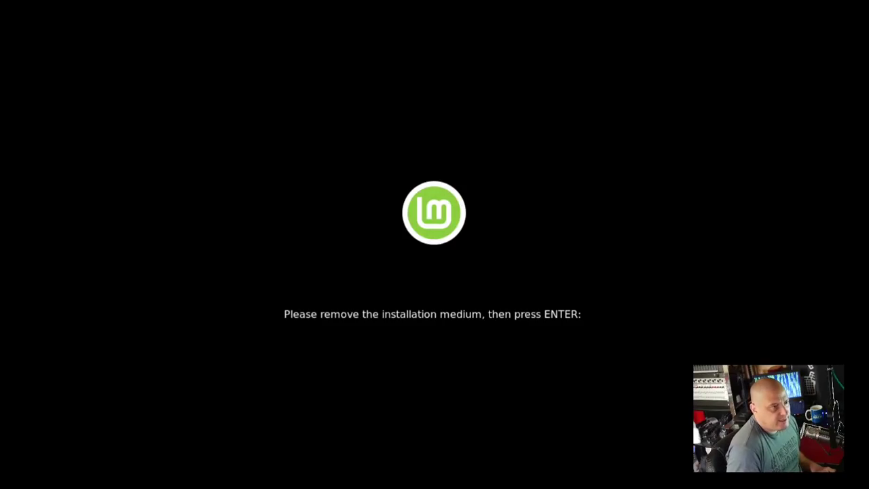
pyautogui.press('Return')
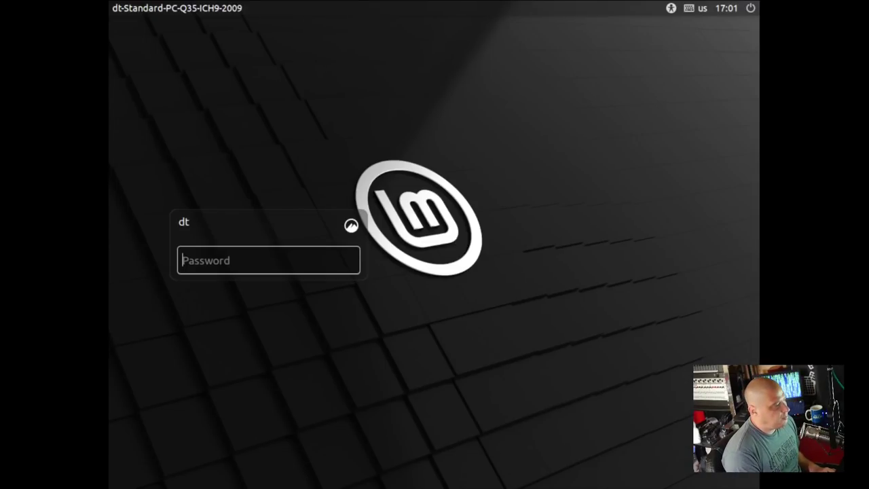
pyautogui.write('••')
pyautogui.press('Return')
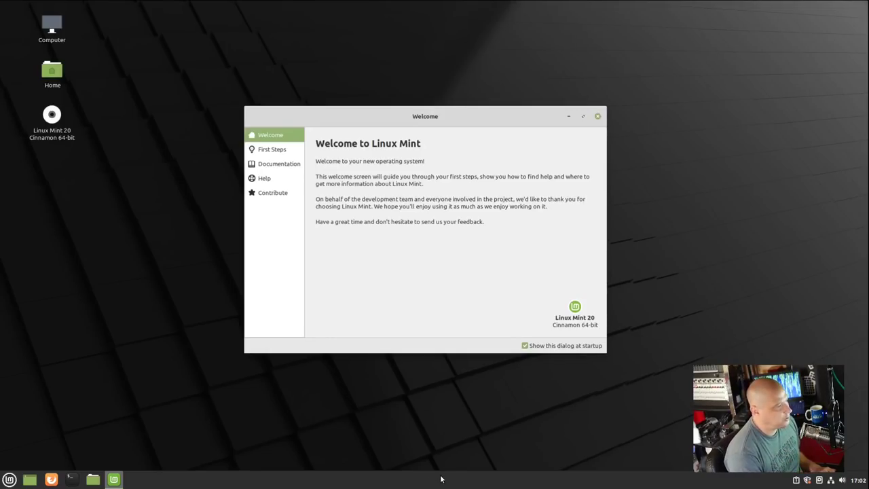
# Step: Switch the Welcome Screen to First Steps and scroll down to the Update Manager entry
pyautogui.click(278, 150)
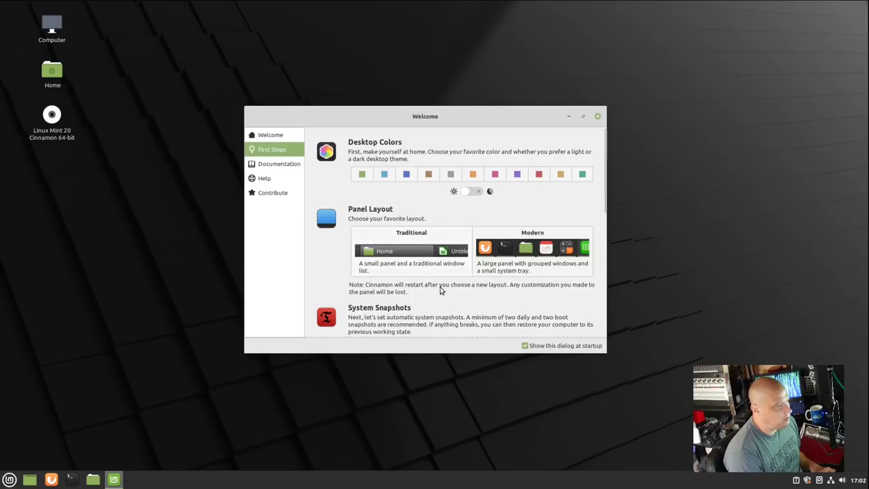
pyautogui.scroll(-4, 442, 289)
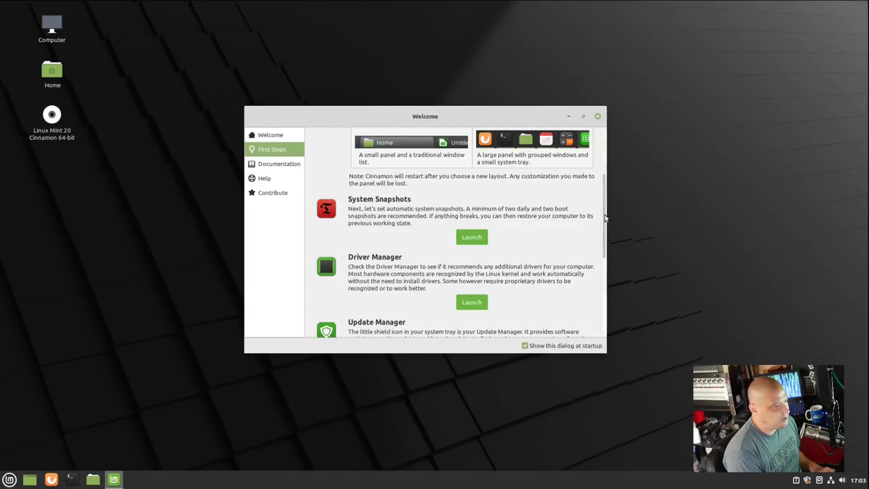
pyautogui.scroll(-3, 605, 217)
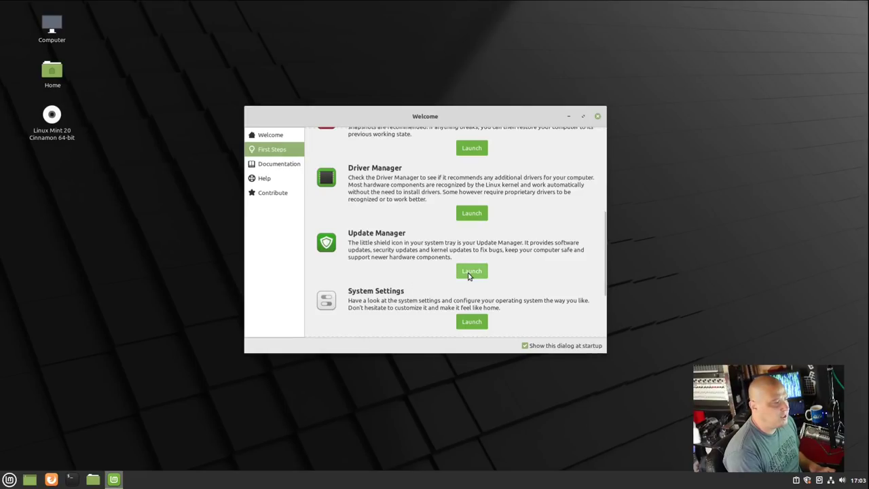
# Step: Launch Update Manager and install all 56 updates plus the extra kernel packages, authorising with the admin password
pyautogui.click(469, 273)
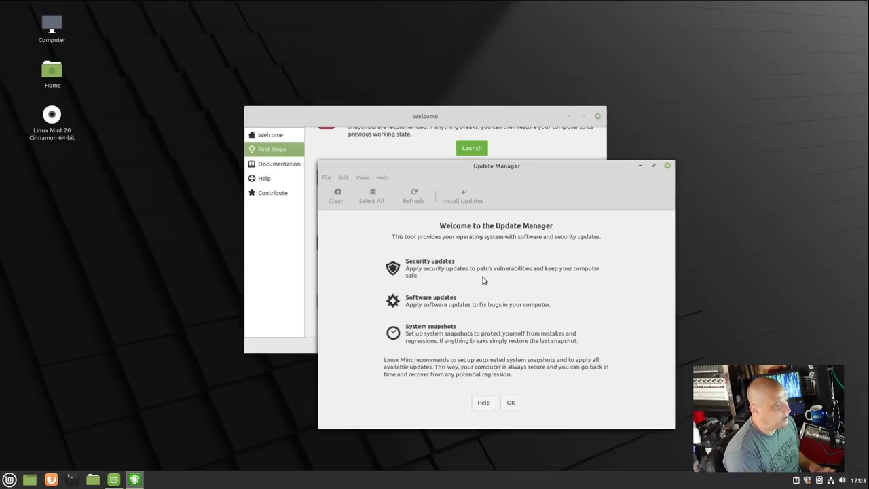
pyautogui.click(512, 402)
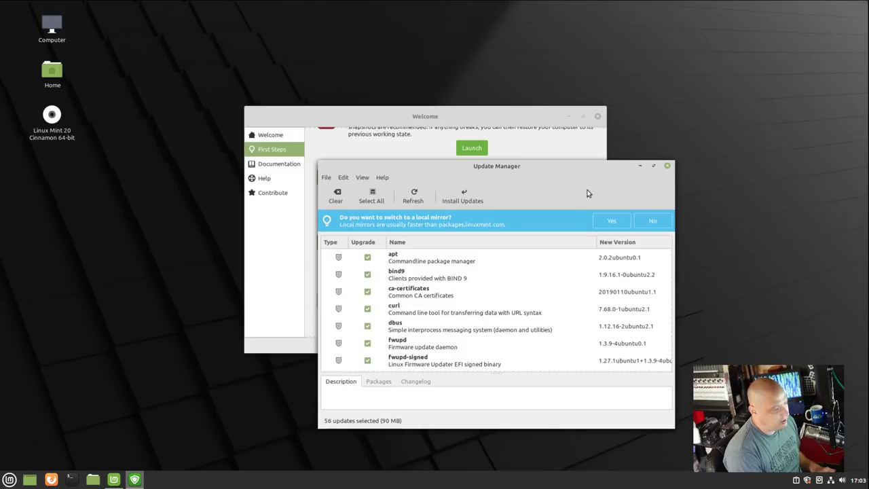
pyautogui.click(463, 197)
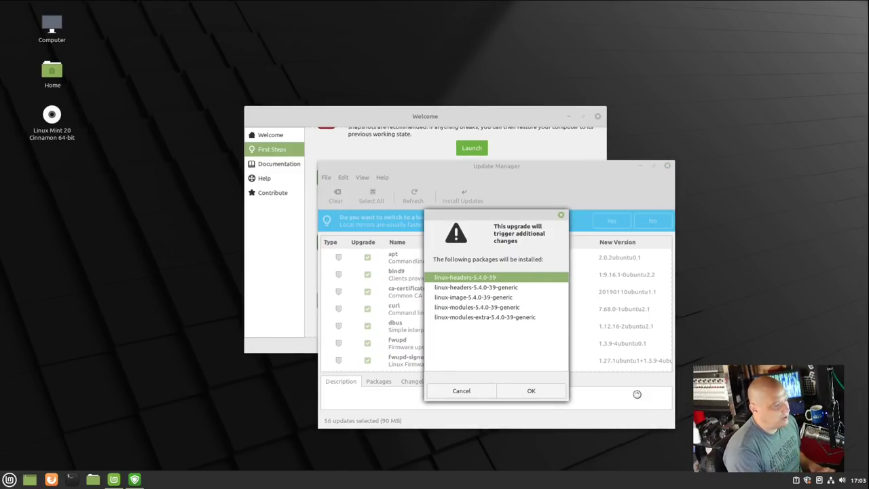
pyautogui.click(534, 389)
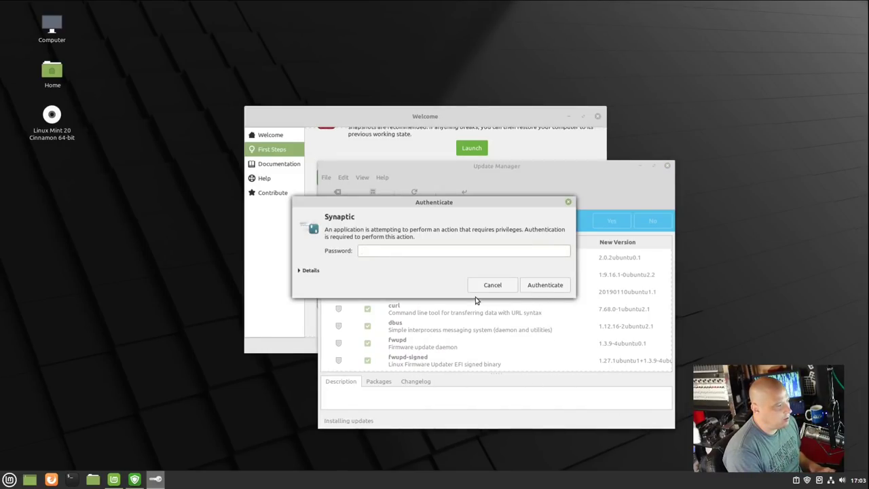
pyautogui.press('Return')
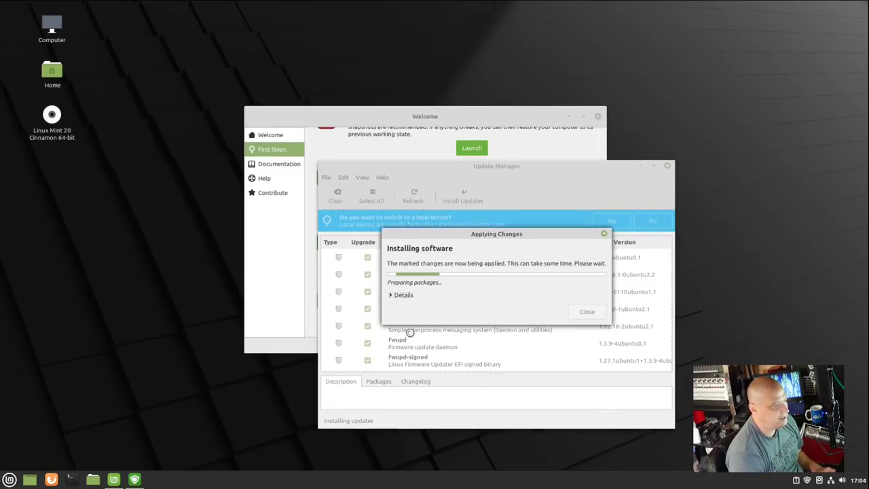
# Step: Check the detailed installation log while updates run, then close Update Manager once up to date
pyautogui.click(392, 295)
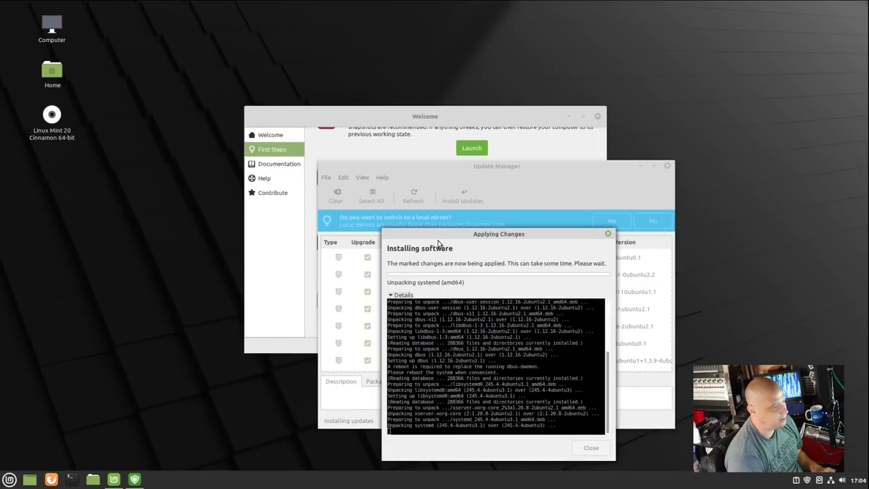
pyautogui.moveTo(437, 235); pyautogui.dragTo(493, 127)
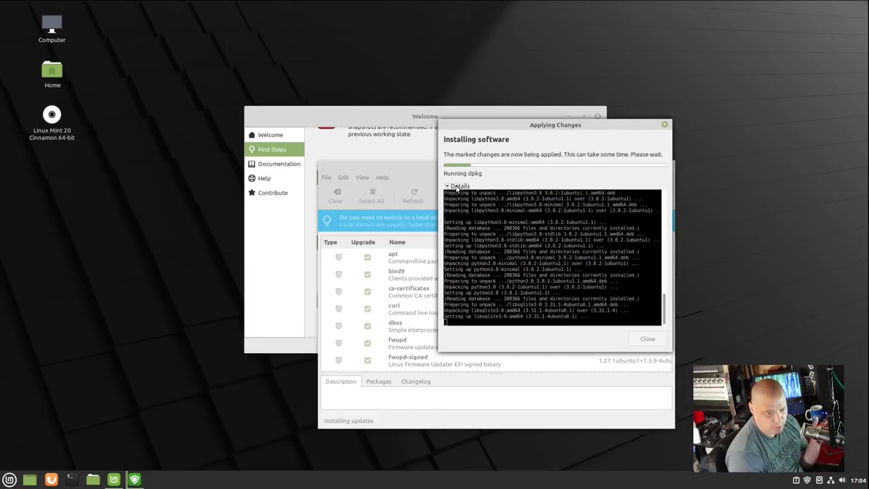
pyautogui.click(457, 186)
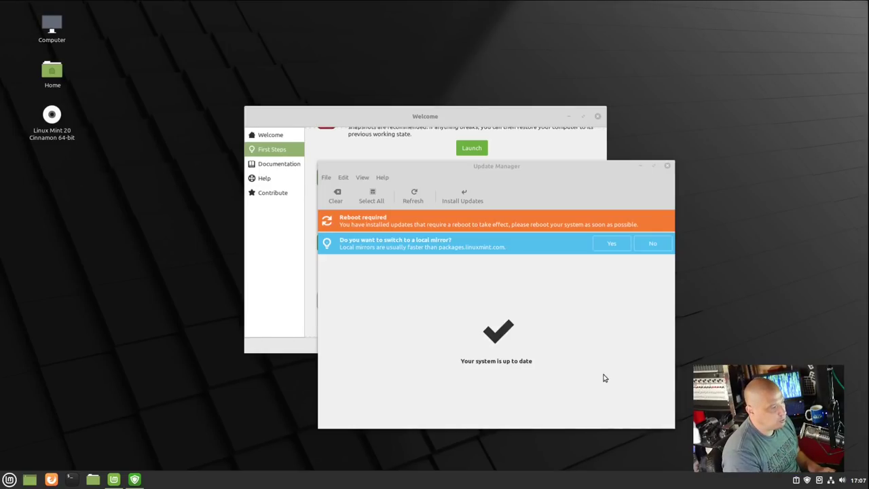
pyautogui.click(667, 166)
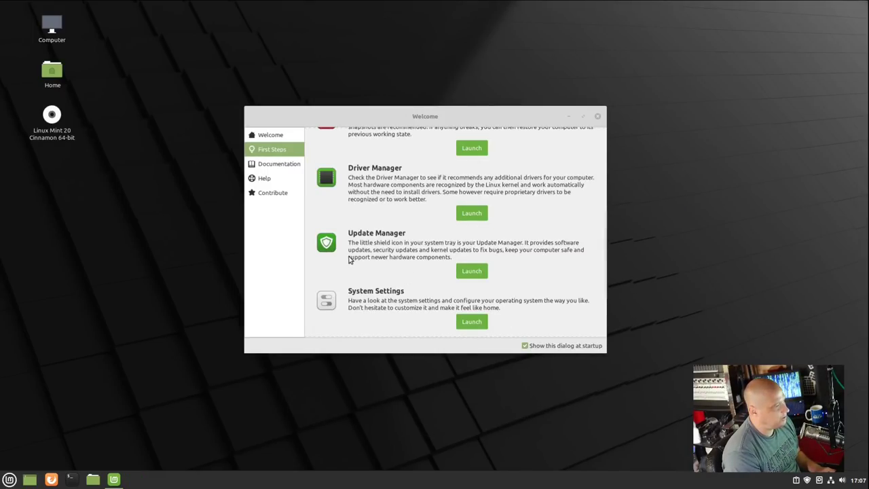
# Step: Briefly open and close System Settings, then launch Software Manager and open the Sublime details page
pyautogui.scroll(-3, 439, 274)
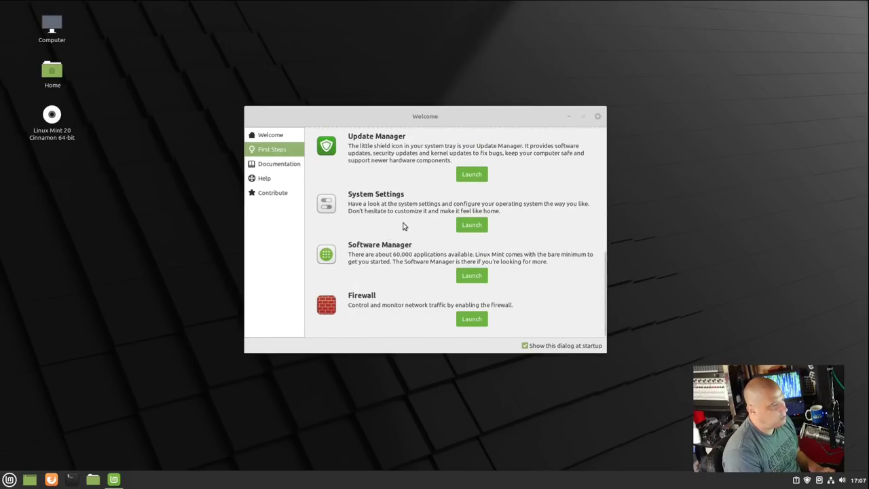
pyautogui.click(471, 231)
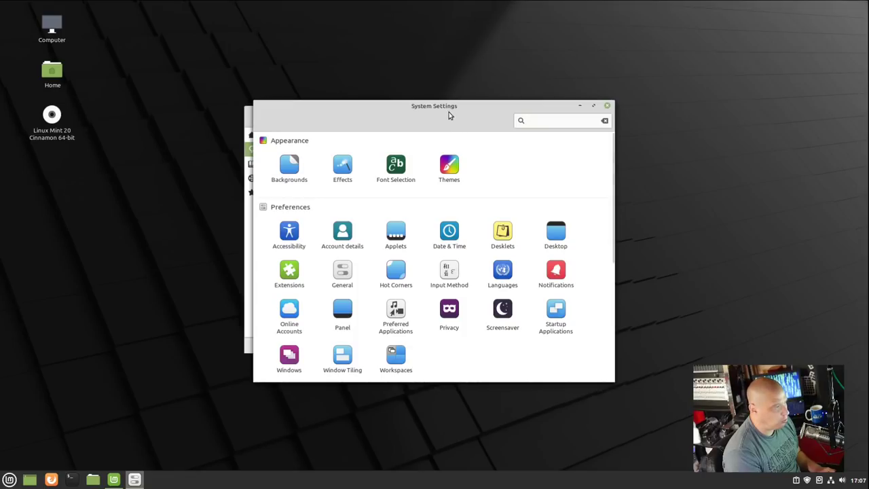
pyautogui.click(607, 105)
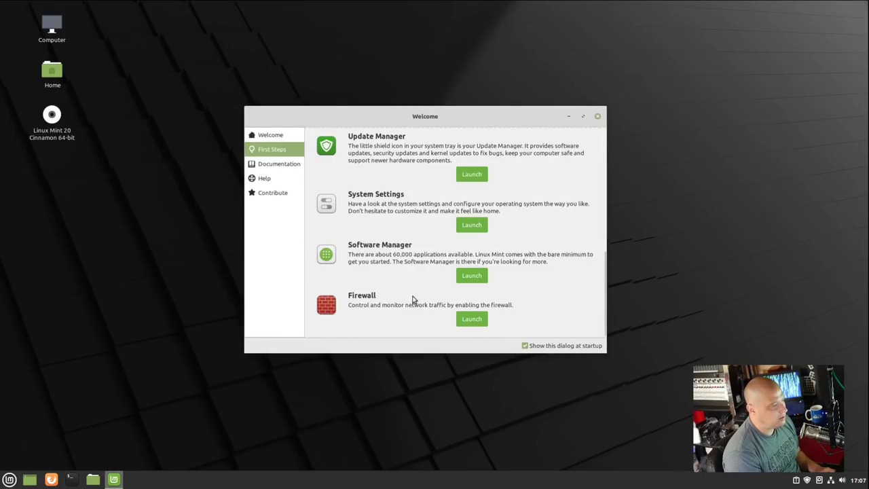
pyautogui.click(477, 277)
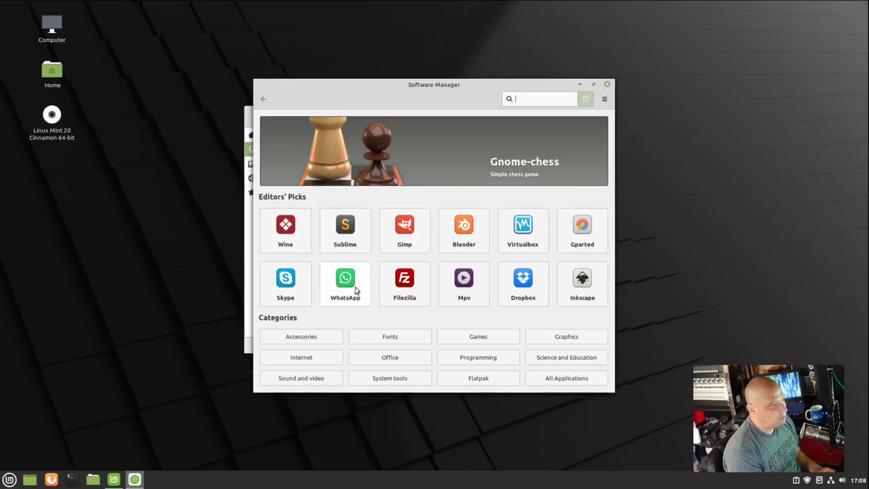
pyautogui.click(348, 231)
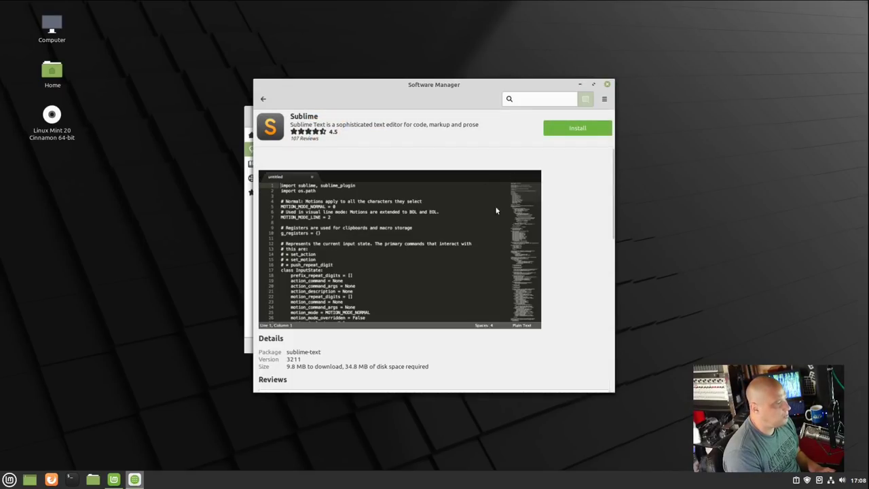
# Step: Review the Sublime page, then install the sublime-text package, authorising with the administrator password
pyautogui.scroll(-3, 415, 218)
pyautogui.scroll(-1, 415, 218)
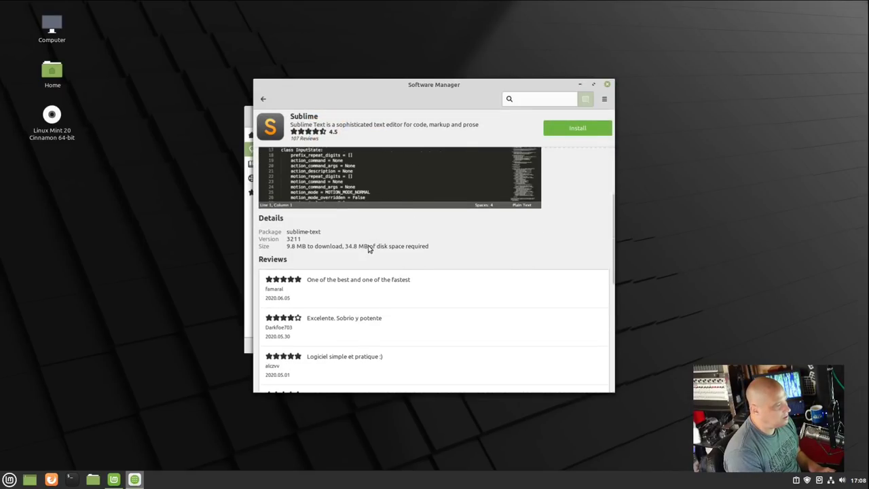
pyautogui.scroll(-2, 403, 213)
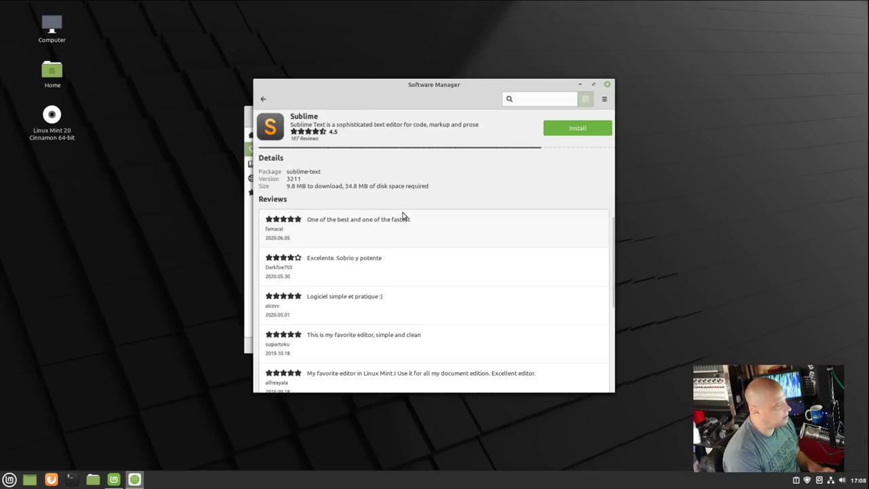
pyautogui.scroll(-7, 390, 258)
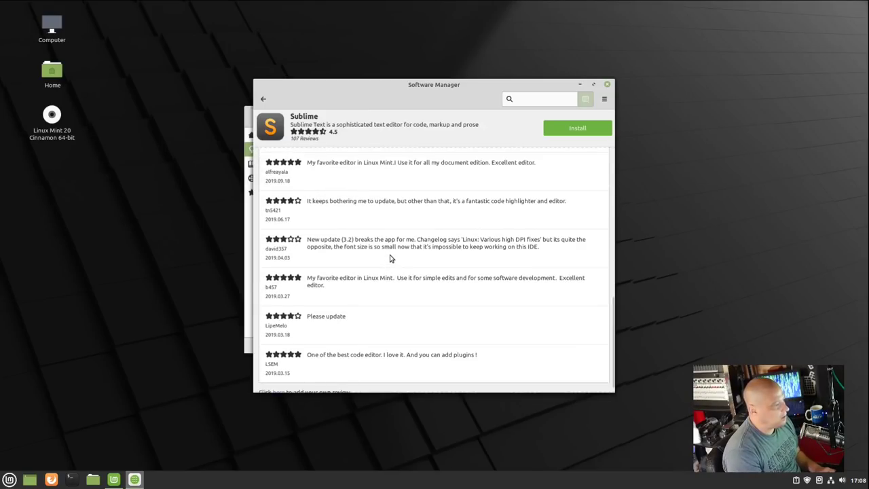
pyautogui.scroll(9, 390, 258)
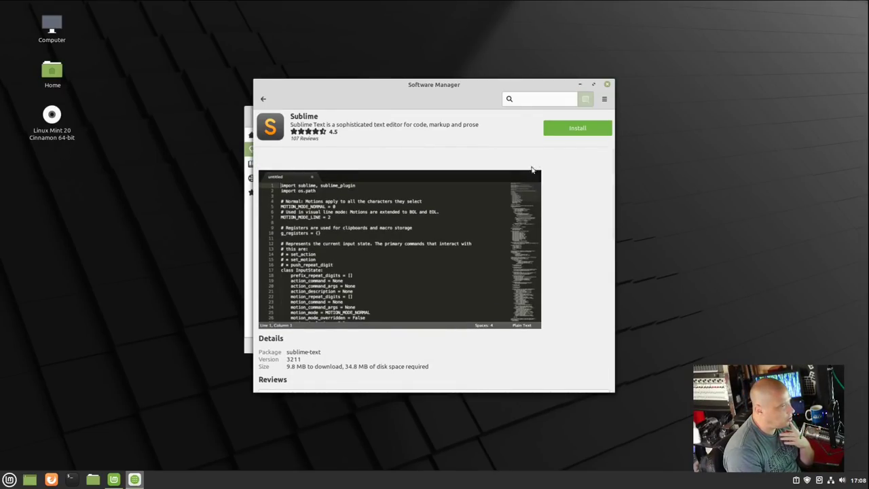
pyautogui.click(564, 132)
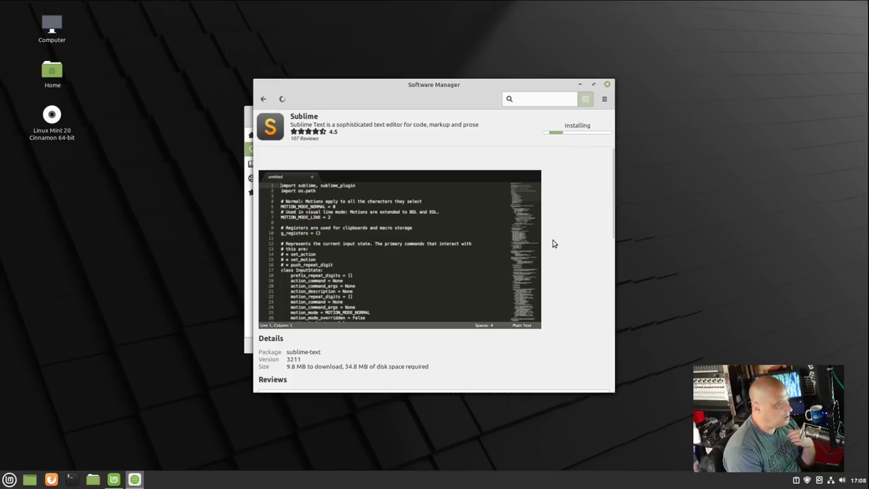
pyautogui.write('•••••')
pyautogui.press('Return')
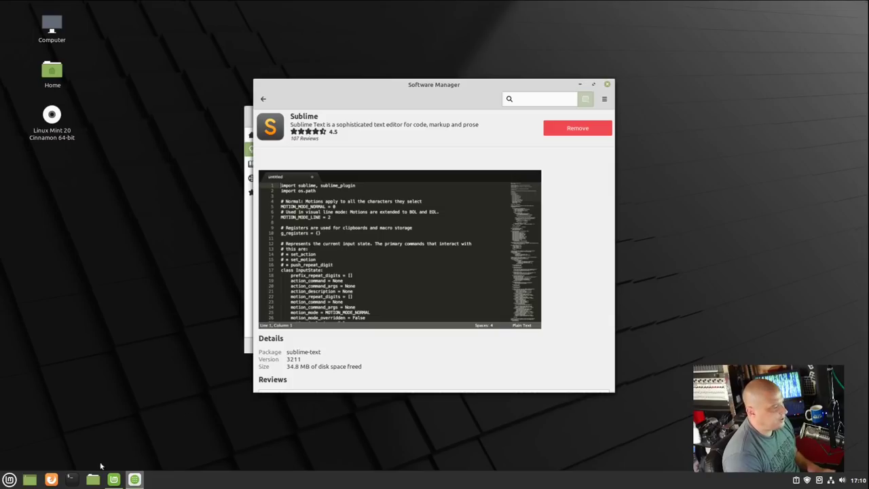
# Step: Run 'flatpak list' in a new terminal, confirming no Flatpaks are installed, then close it
pyautogui.click(72, 479)
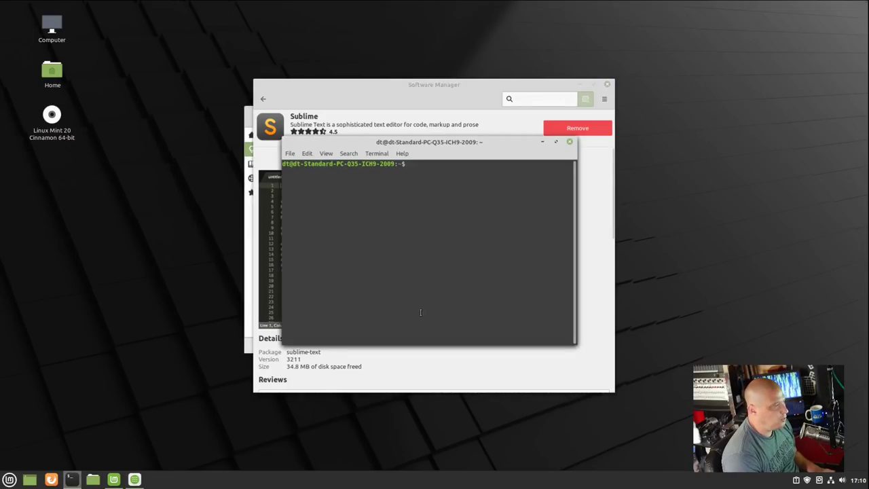
pyautogui.write('fla')
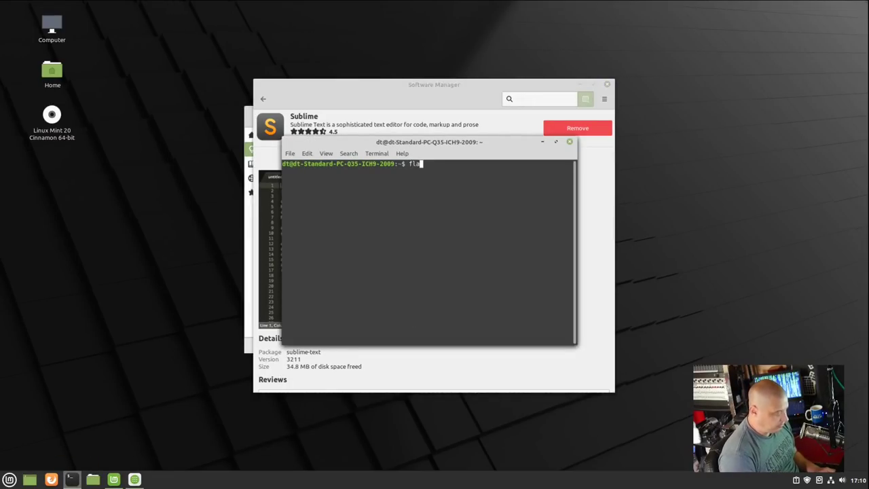
pyautogui.write('tpak l')
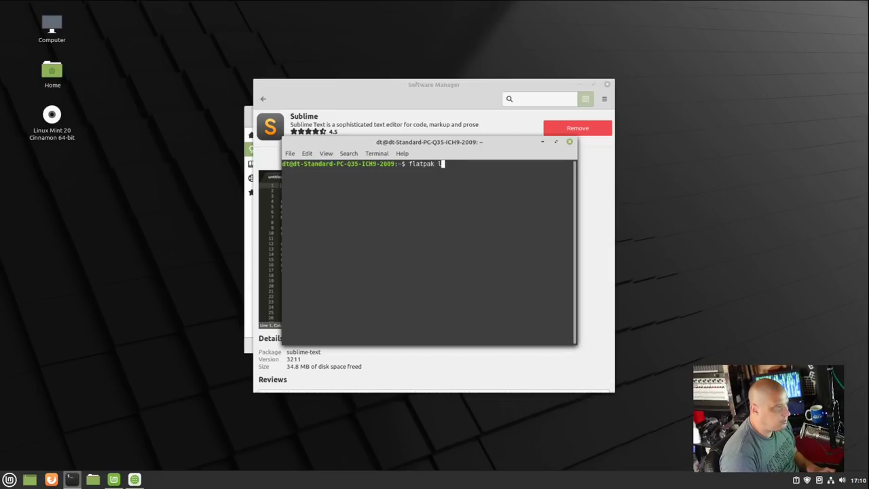
pyautogui.write('ist')
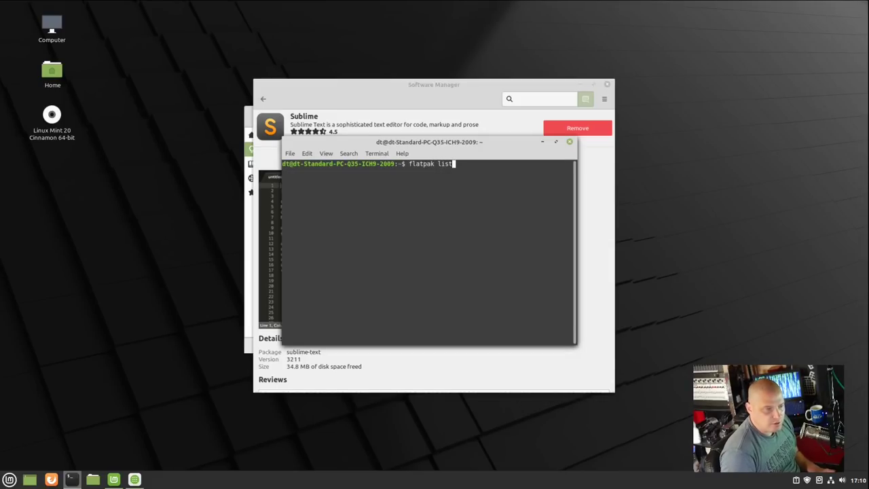
pyautogui.press('Return')
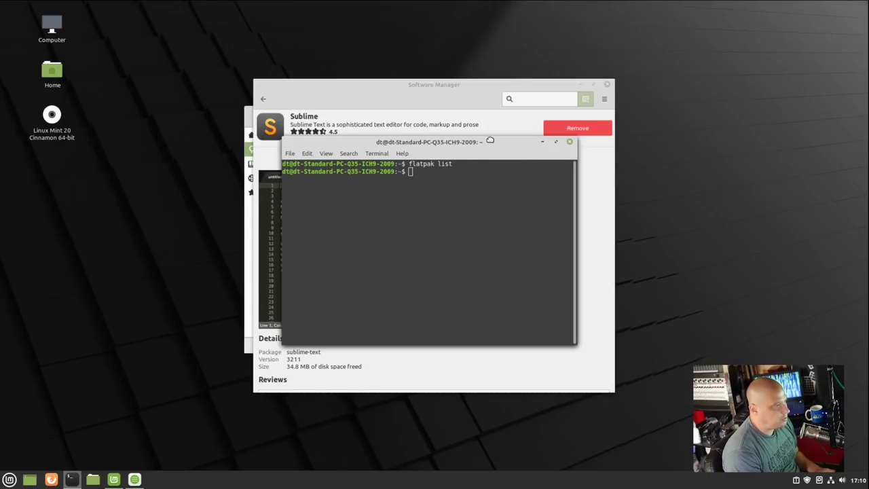
pyautogui.moveTo(498, 154); pyautogui.dragTo(496, 183)
pyautogui.click(569, 171)
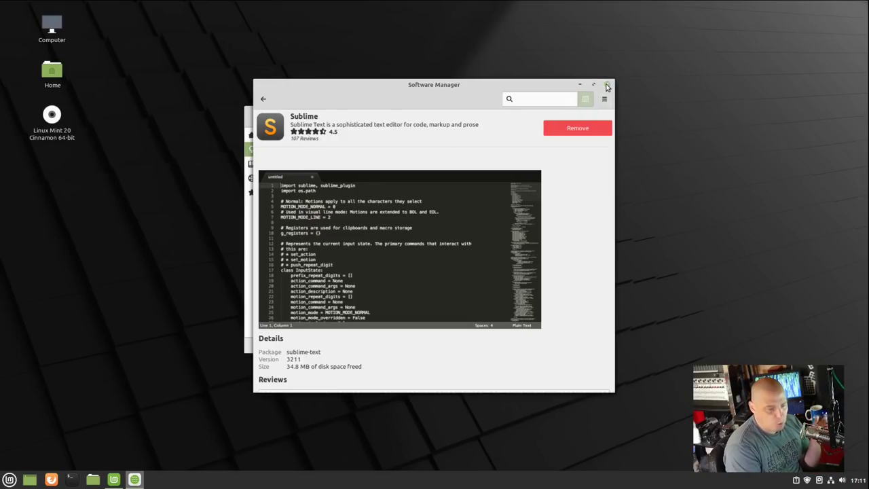
# Step: Close Software Manager and launch Firewall Configuration, authenticating with the account password
pyautogui.click(607, 85)
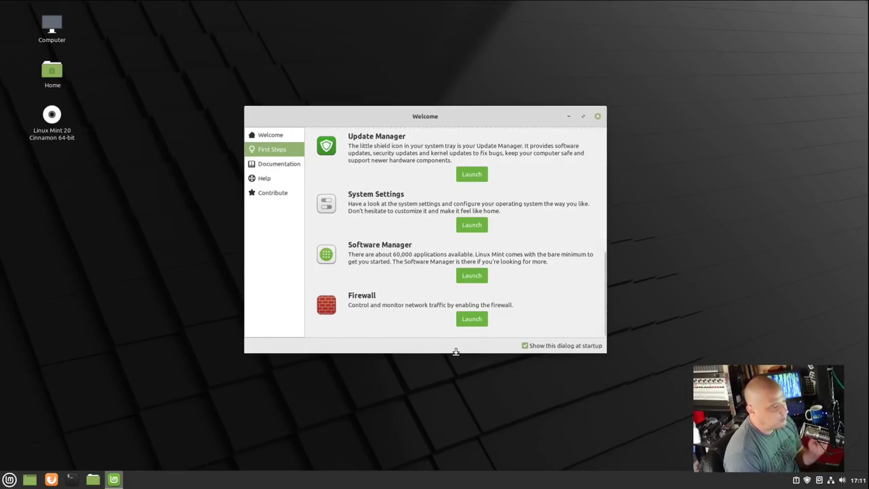
pyautogui.click(475, 321)
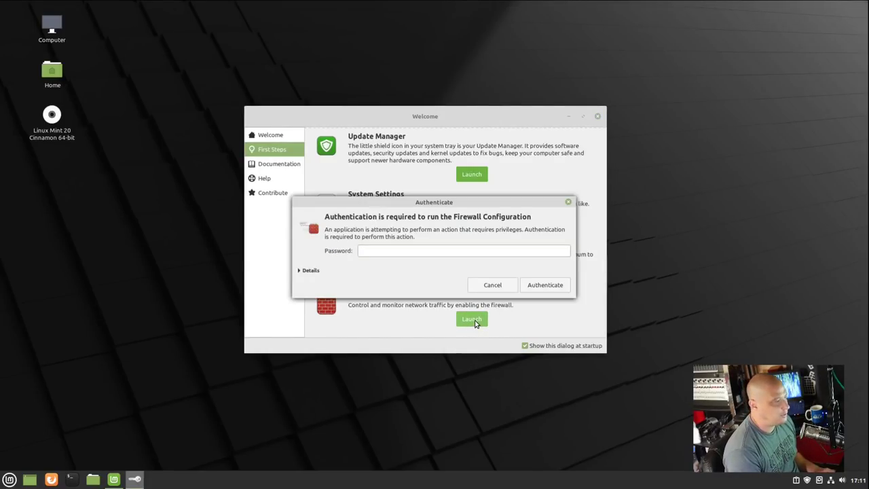
pyautogui.write('password')
pyautogui.press('Return')
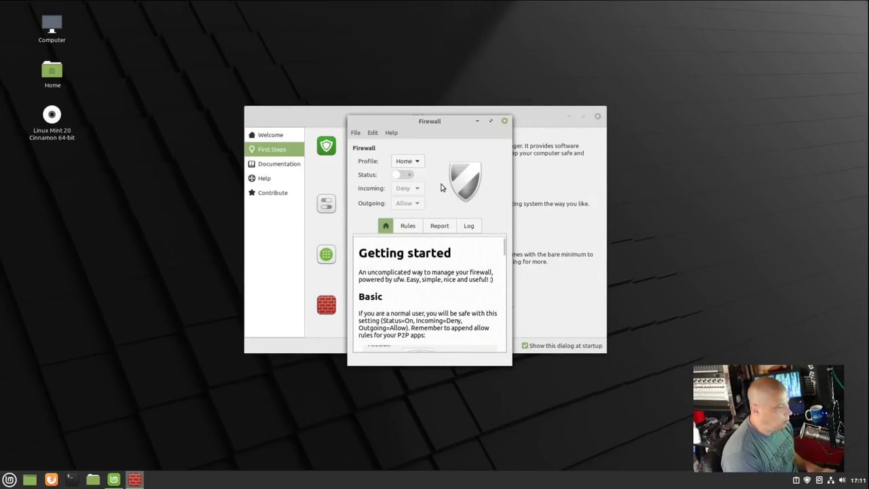
# Step: Turn the firewall on, check the empty Rules list without adding a rule, and close Firewall Configuration
pyautogui.moveTo(440, 125); pyautogui.dragTo(565, 81)
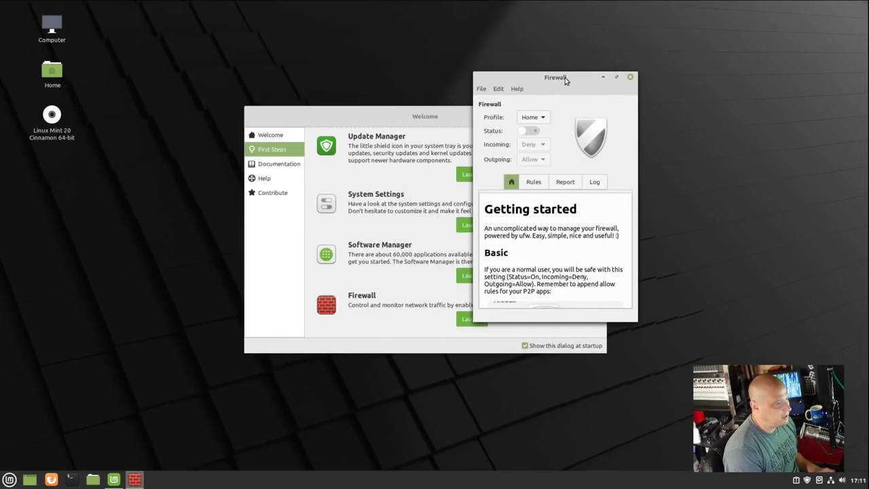
pyautogui.moveTo(638, 320); pyautogui.dragTo(785, 438)
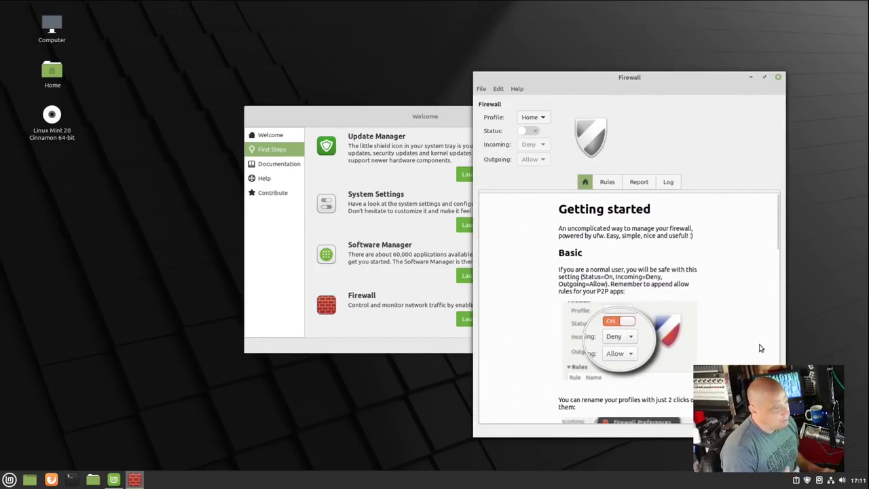
pyautogui.click(525, 133)
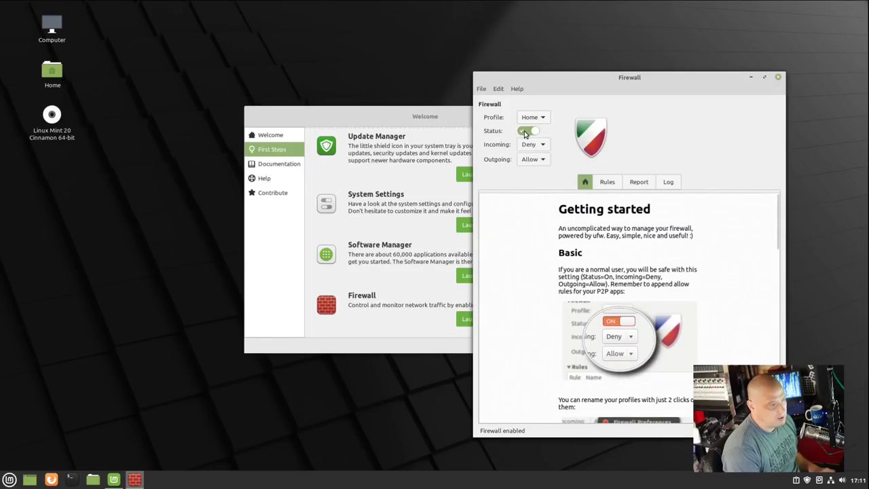
pyautogui.click(608, 184)
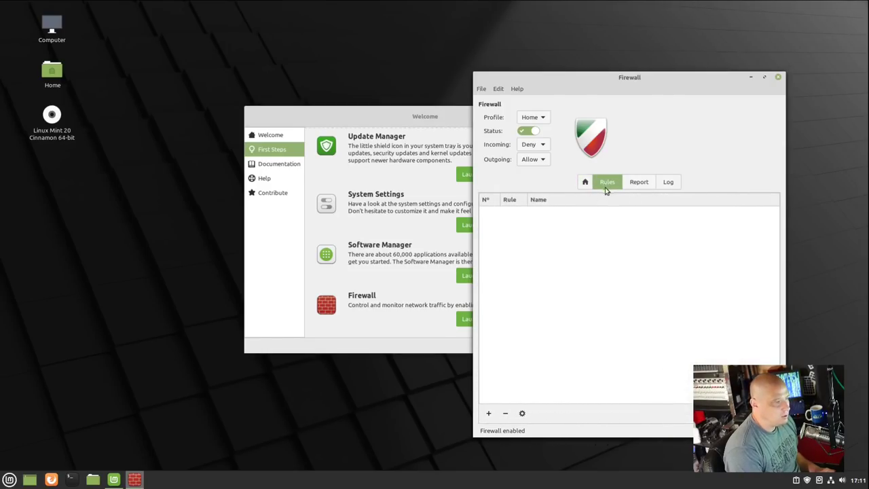
pyautogui.click(488, 413)
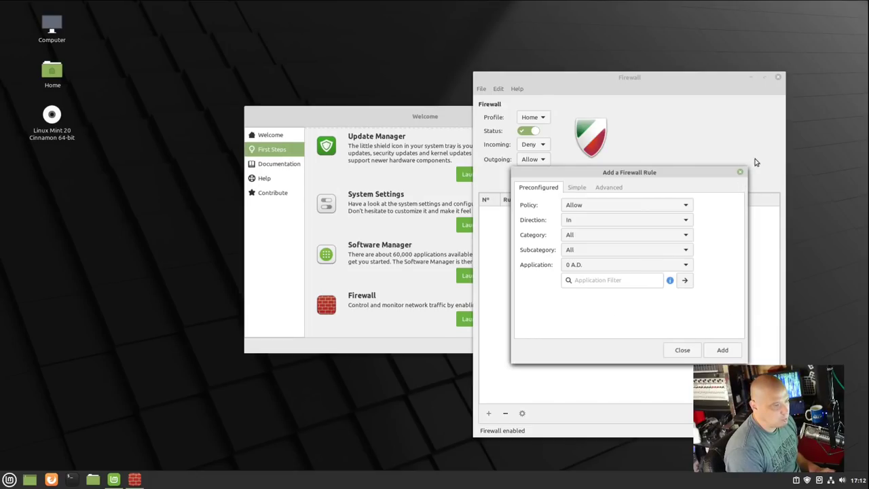
pyautogui.click(687, 350)
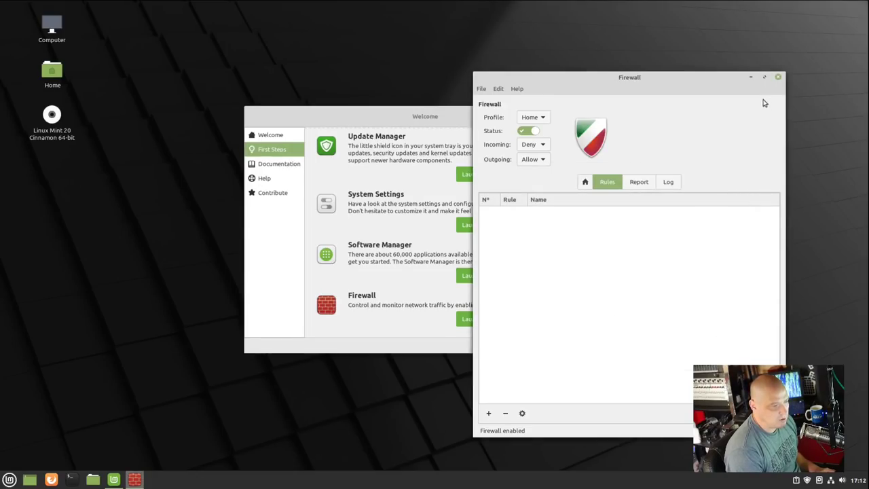
pyautogui.click(778, 77)
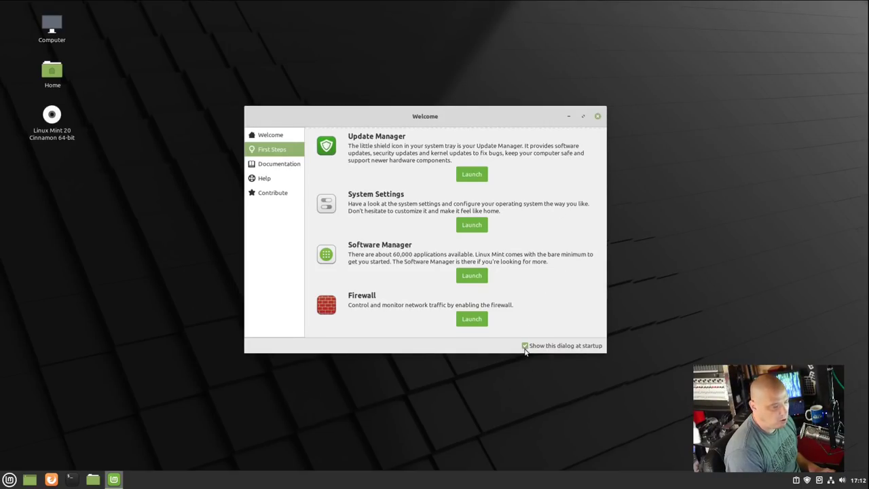
# Step: Untick 'Show this dialog at startup', close Welcome, and open Files from Accessories
pyautogui.click(525, 346)
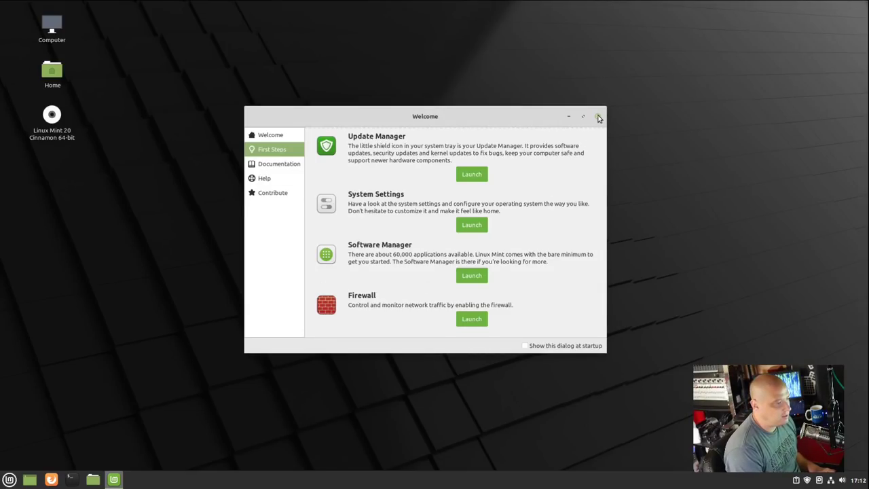
pyautogui.click(598, 117)
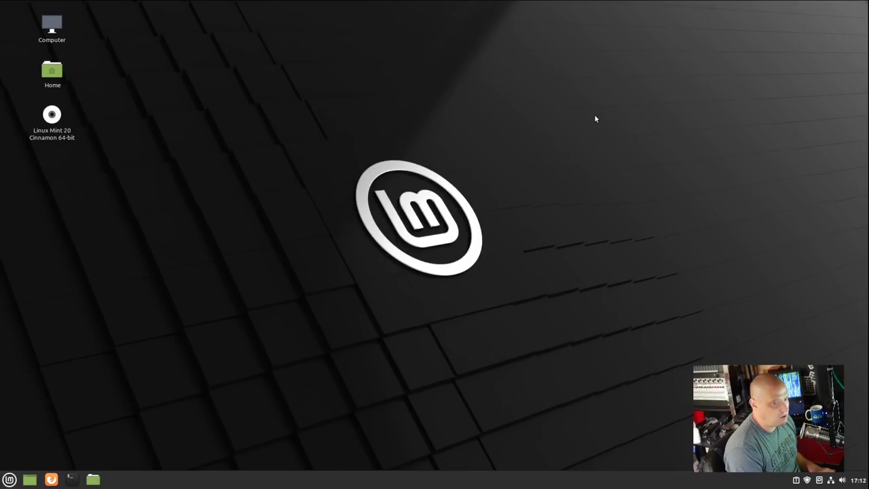
pyautogui.click(9, 479)
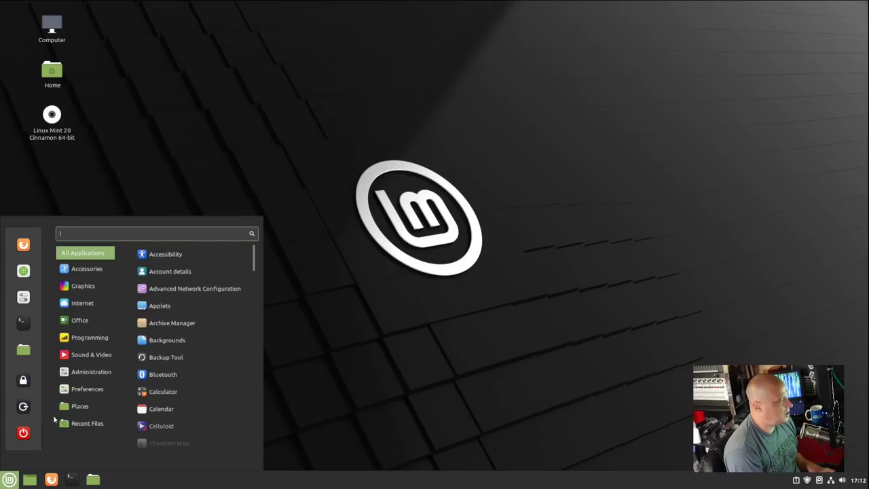
pyautogui.moveTo(102, 271)
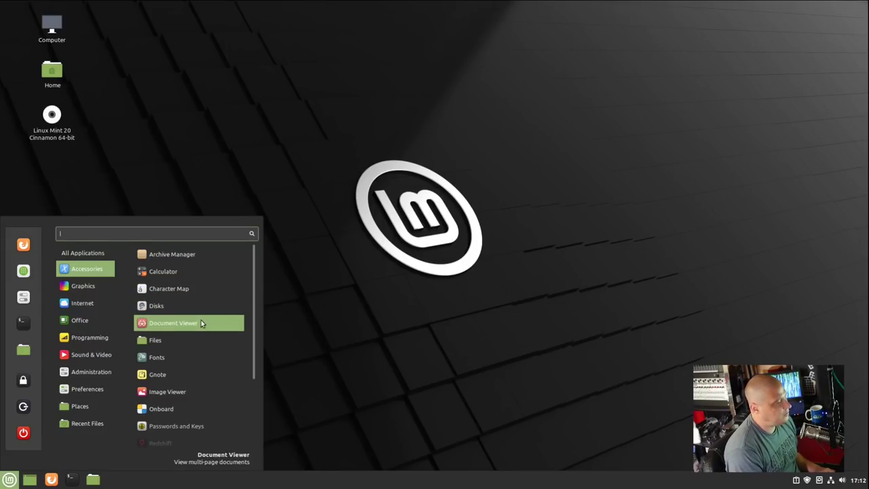
pyautogui.click(199, 339)
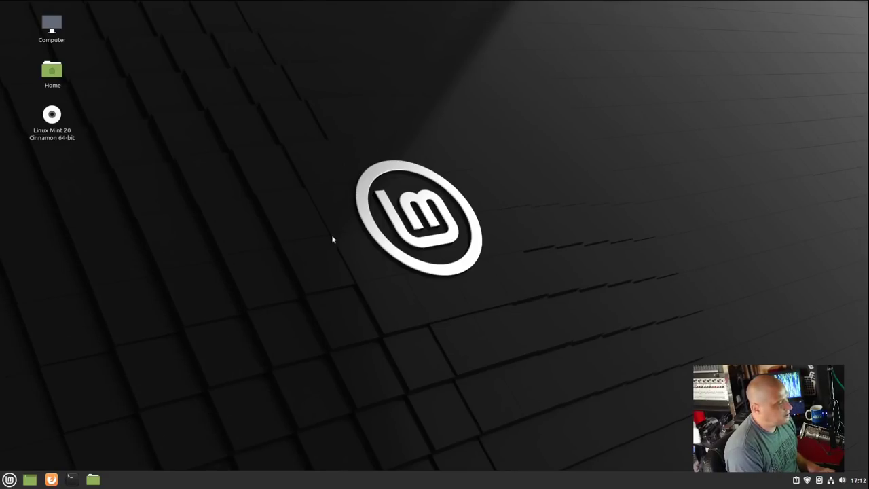
# Step: View Nemo's About information, then close it and the Home folder window
pyautogui.click(368, 128)
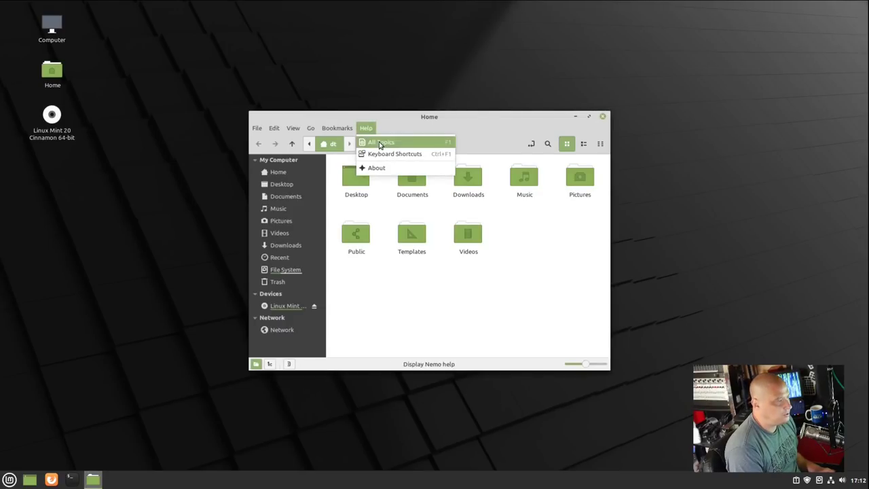
pyautogui.click(383, 168)
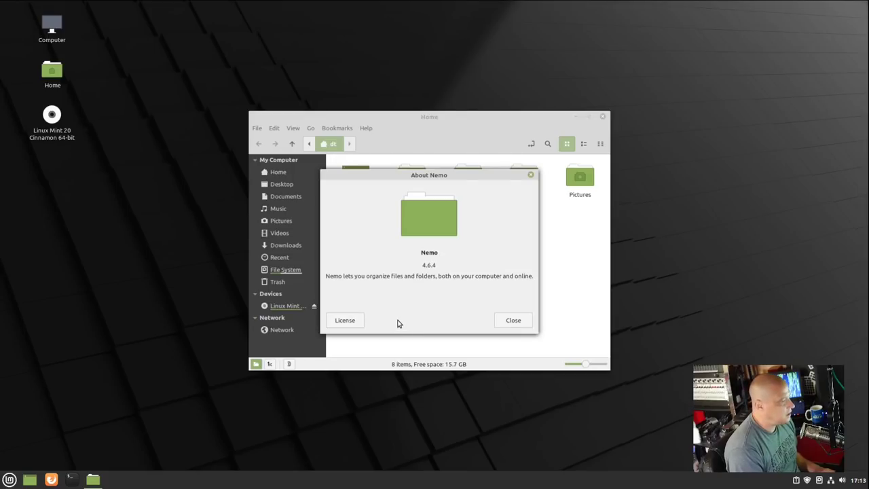
pyautogui.click(531, 175)
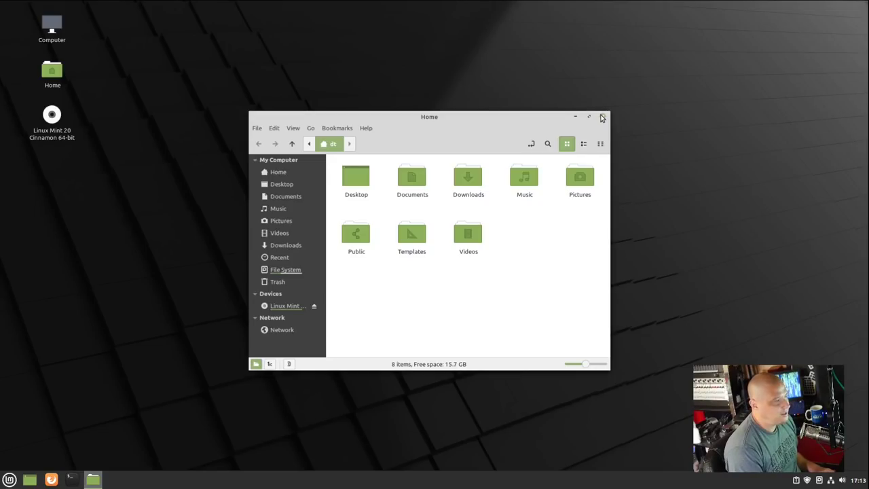
pyautogui.click(602, 117)
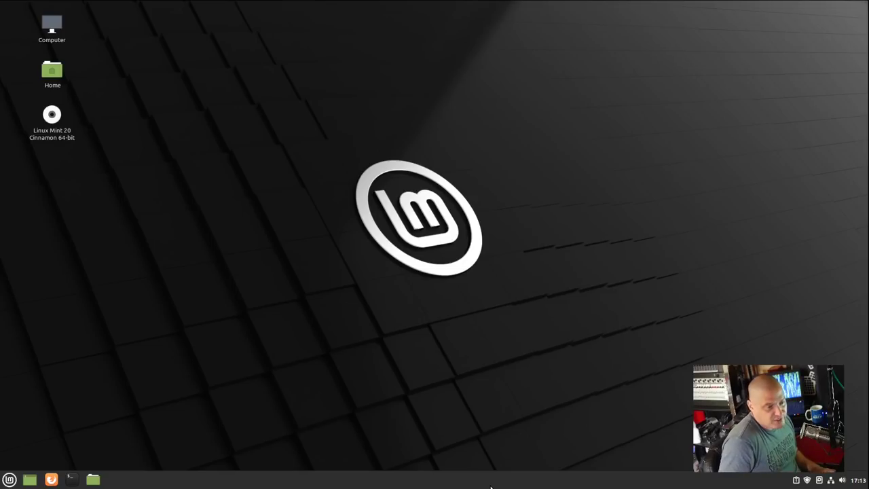
# Step: Launch Gnote from Accessories and close it again
pyautogui.click(10, 480)
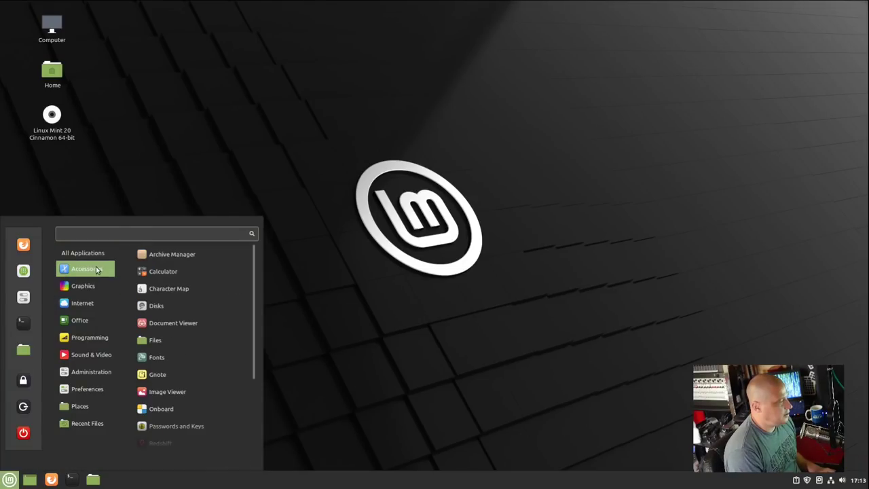
pyautogui.scroll(-3, 207, 314)
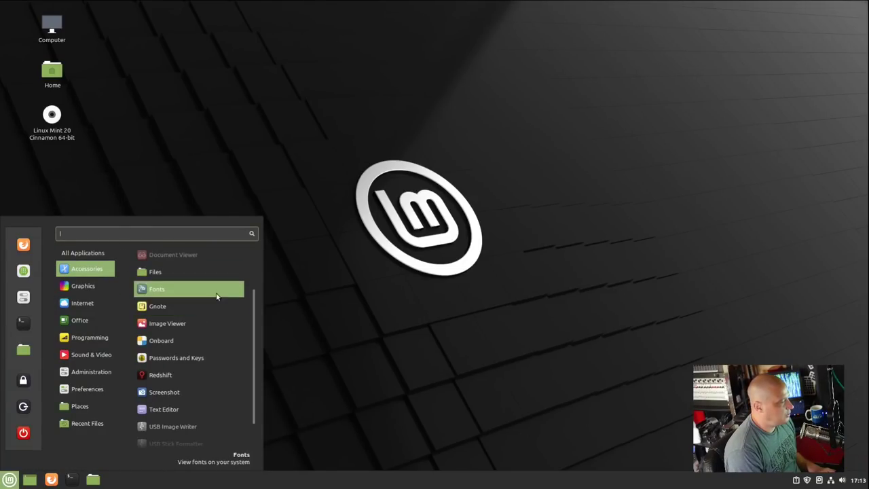
pyautogui.click(220, 305)
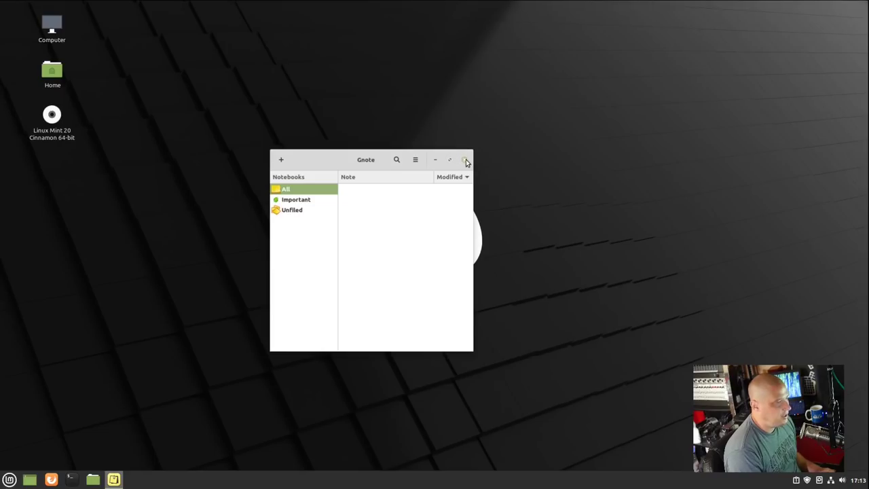
pyautogui.click(464, 160)
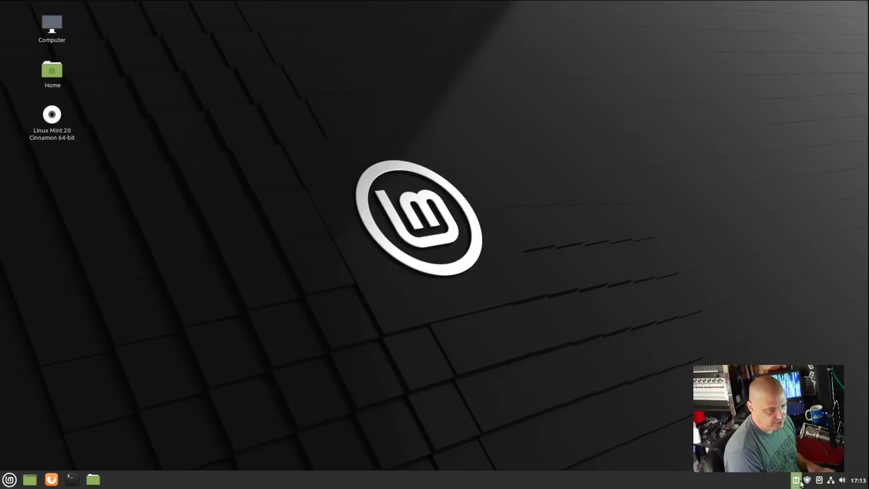
# Step: Launch Redshift from Accessories so it runs in the system tray
pyautogui.click(10, 480)
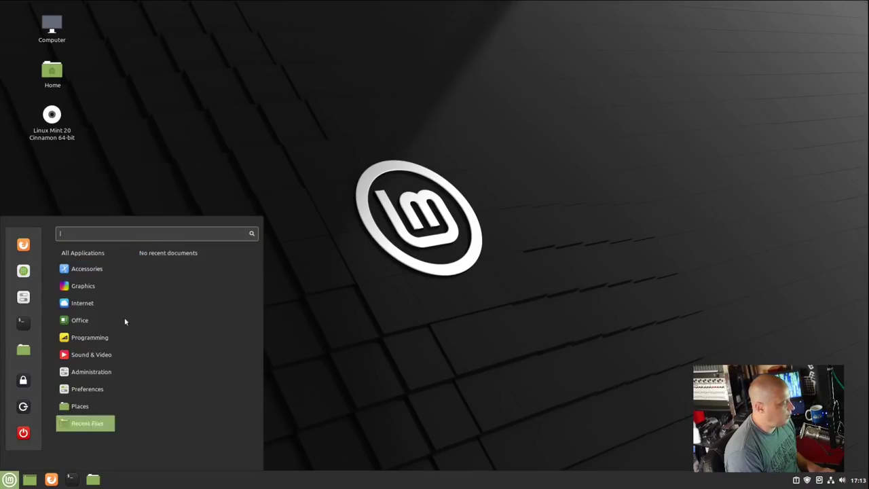
pyautogui.moveTo(86, 269)
pyautogui.scroll(-3, 217, 356)
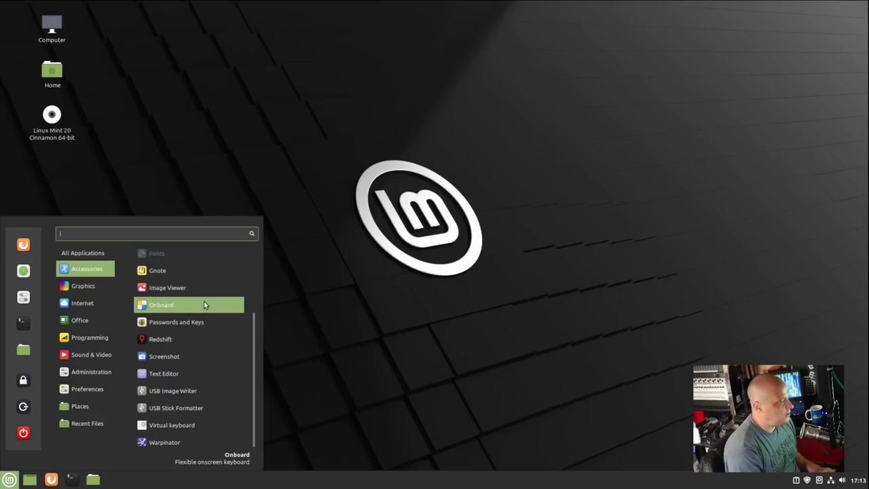
pyautogui.click(215, 340)
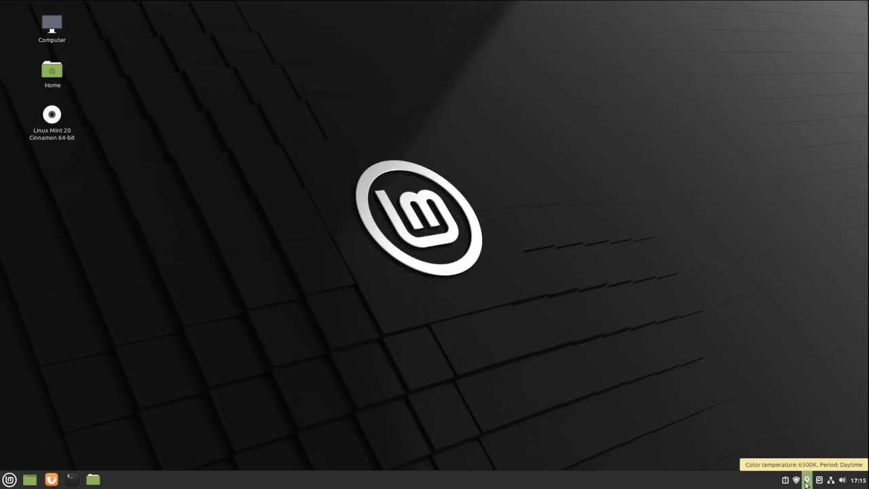
# Step: Quit Redshift from its tray icon and open the applications menu at Accessories
pyautogui.rightClick(806, 483)
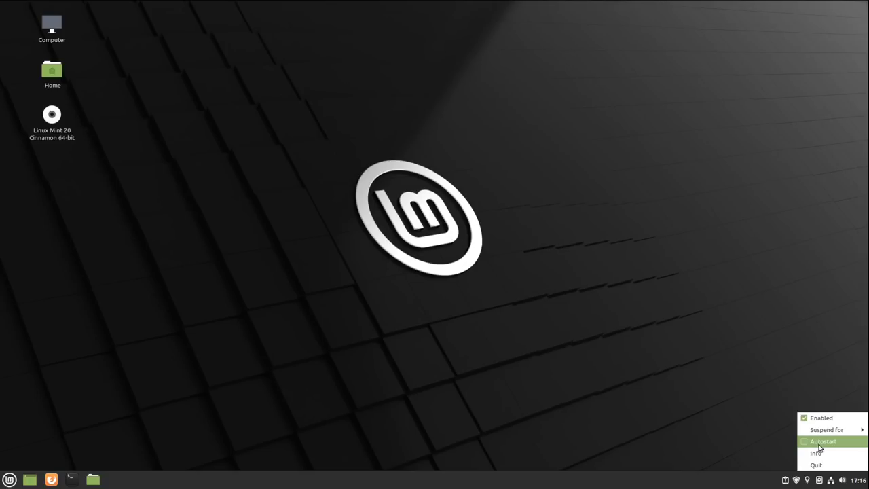
pyautogui.click(816, 465)
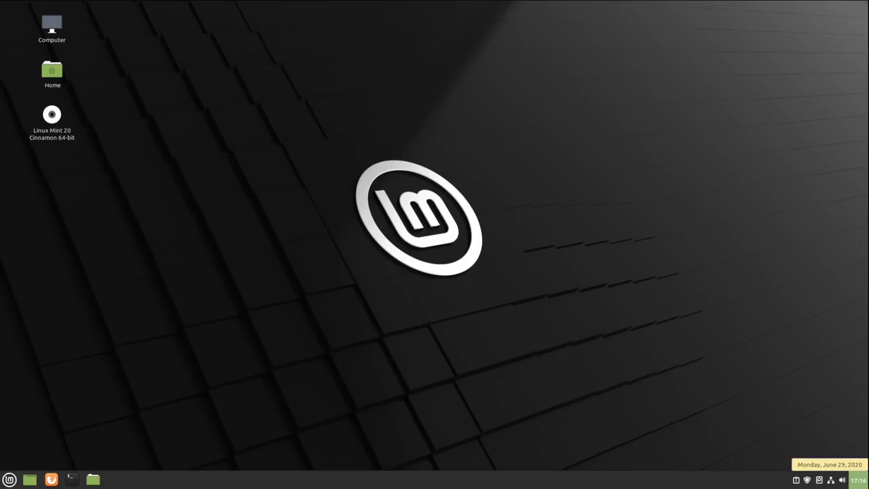
pyautogui.press('super')
pyautogui.scroll(-3, 217, 360)
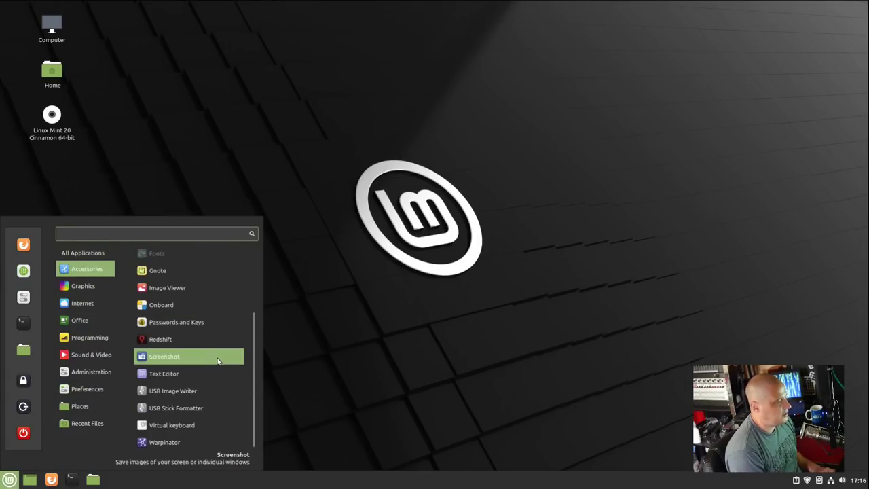
# Step: Launch Text Editor, confirm version 2.6.2 in its About box, then close xed
pyautogui.click(215, 372)
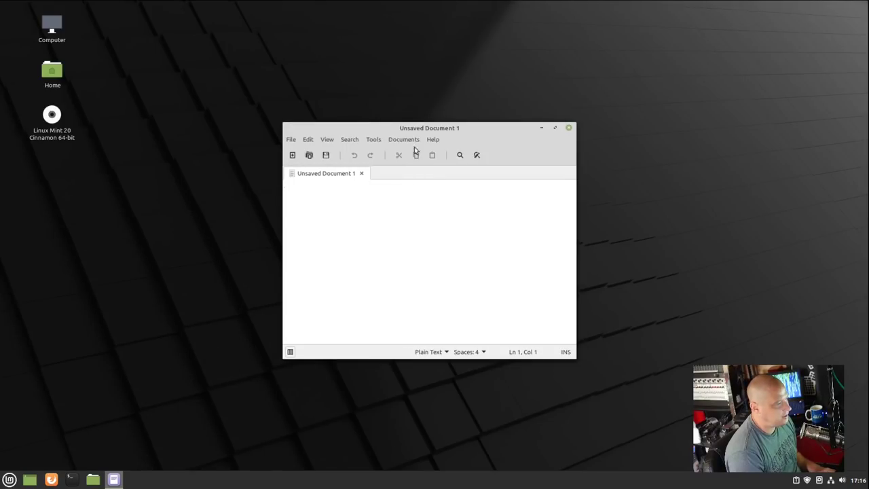
pyautogui.click(436, 139)
pyautogui.click(454, 182)
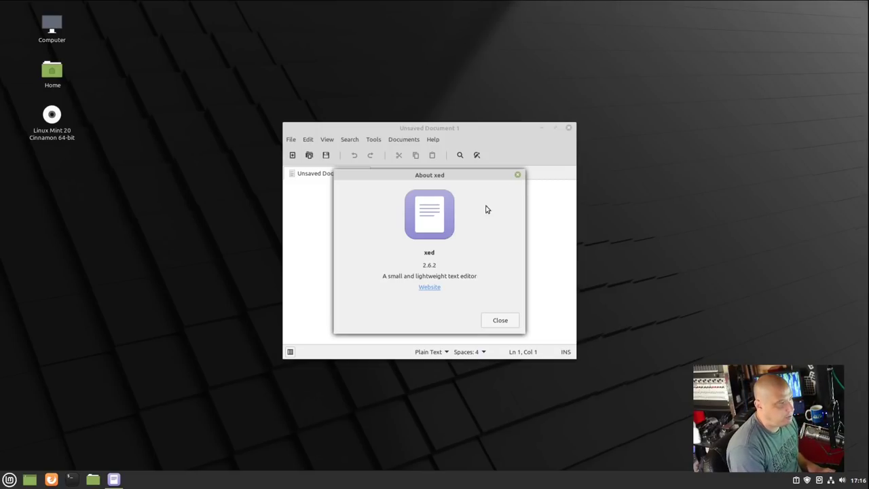
pyautogui.click(516, 178)
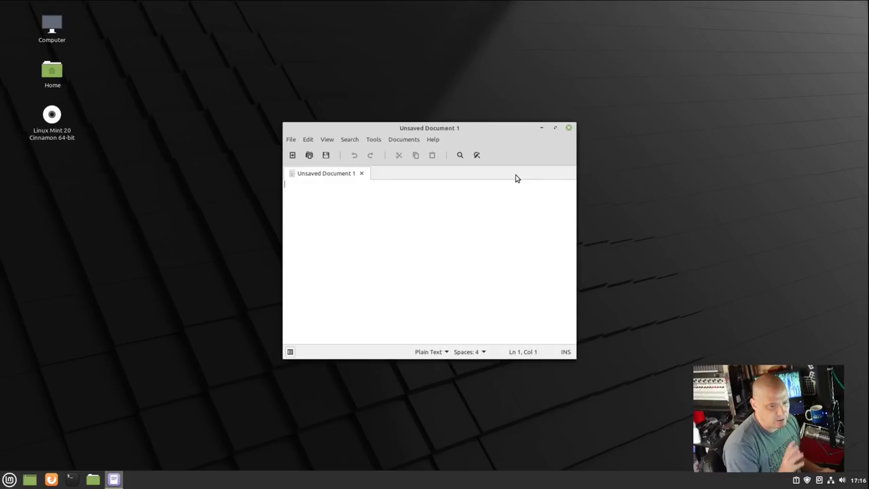
pyautogui.click(569, 128)
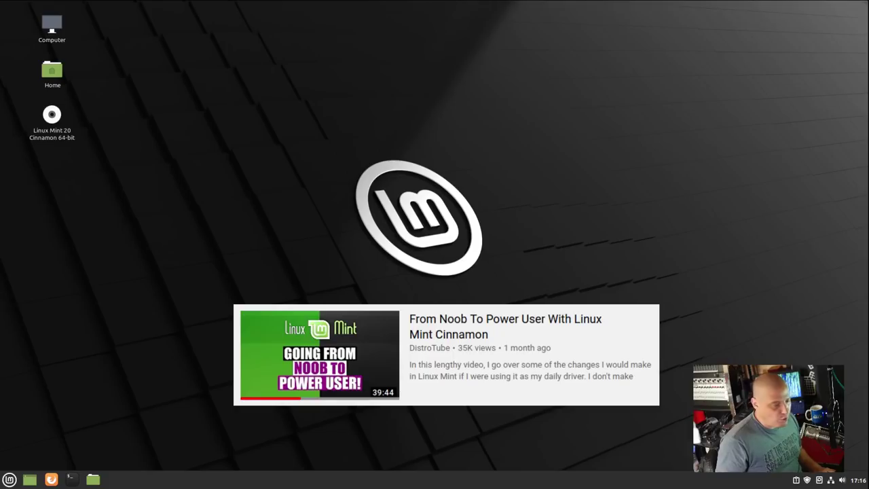
pyautogui.press('super')
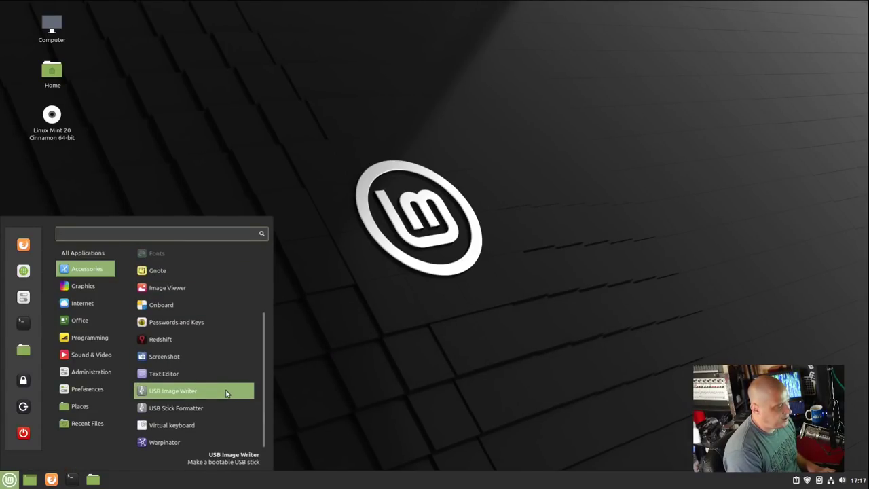
pyautogui.click(202, 443)
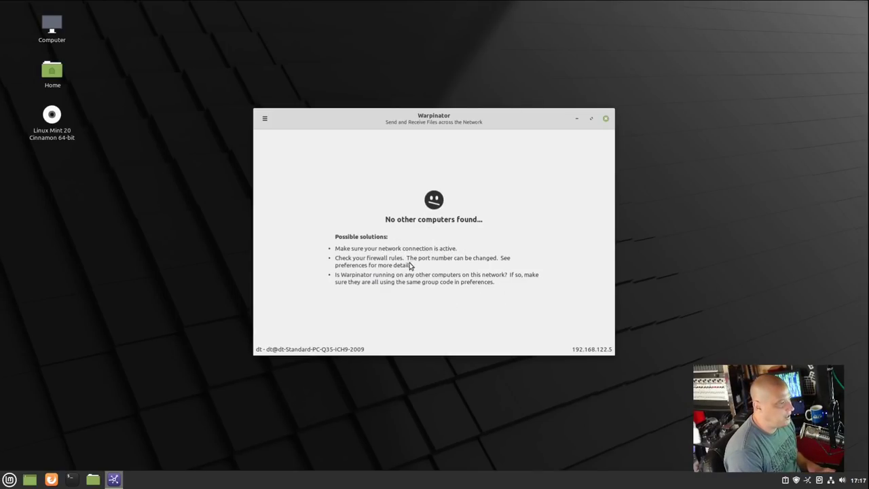
pyautogui.click(608, 118)
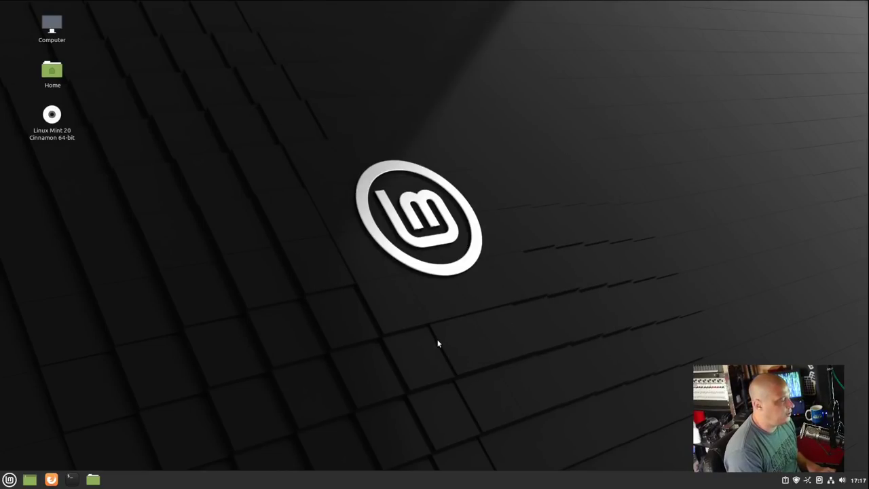
# Step: Launch Pix from Graphics and confirm its About box shows version 2.4.11
pyautogui.click(11, 480)
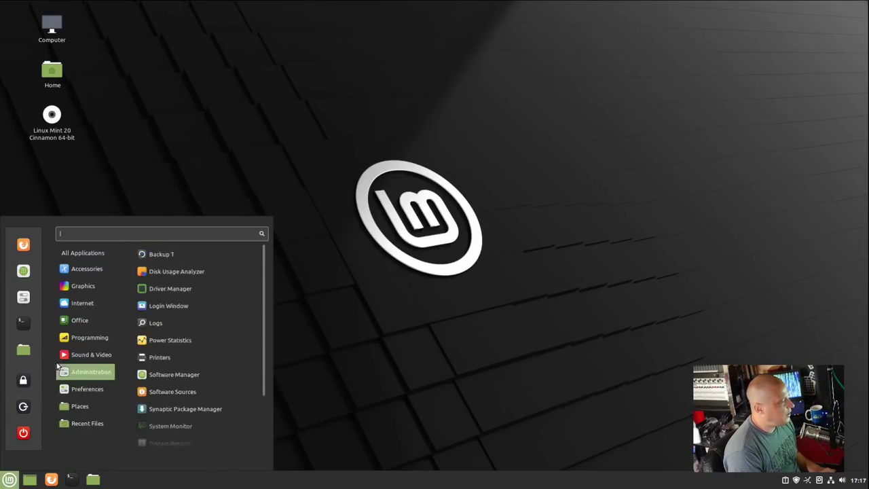
pyautogui.moveTo(101, 287)
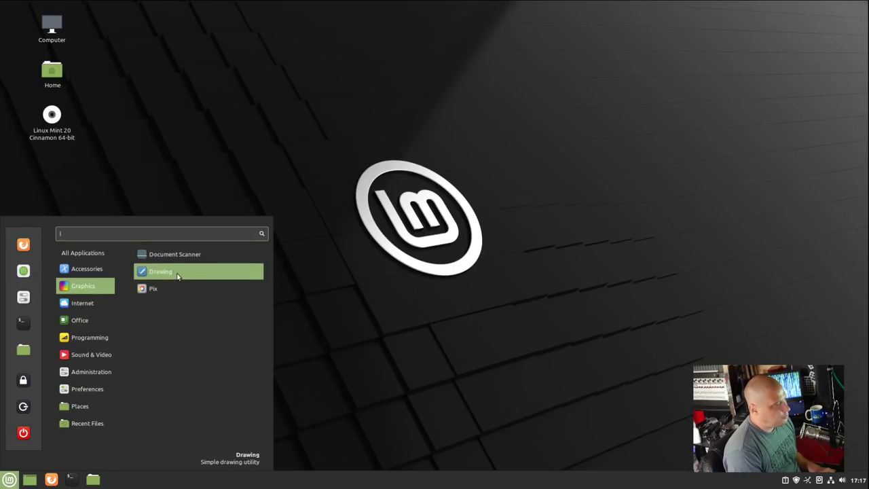
pyautogui.click(232, 285)
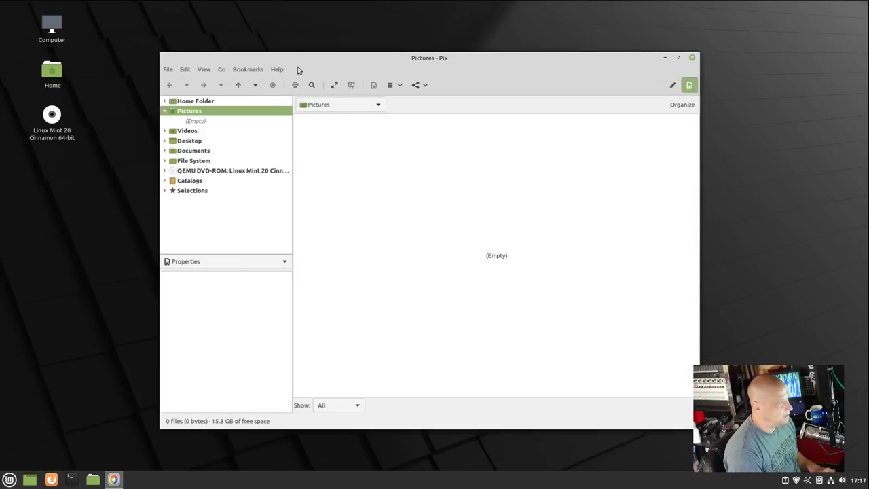
pyautogui.click(277, 69)
pyautogui.click(298, 114)
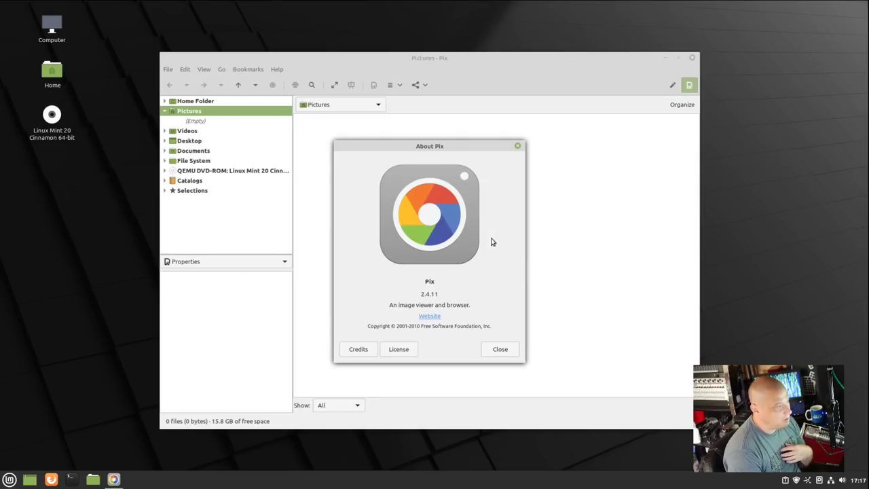
pyautogui.click(518, 148)
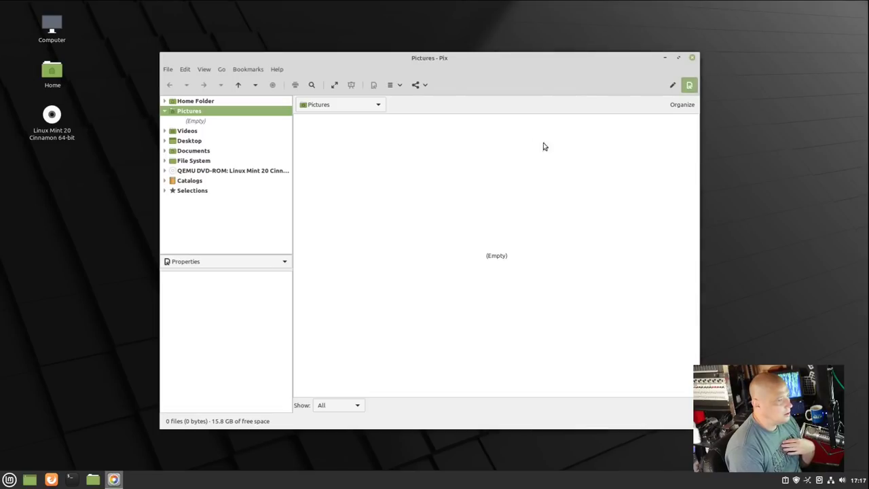
# Step: Close Pix and launch Firefox from the menu, maximized to fill the screen
pyautogui.click(693, 60)
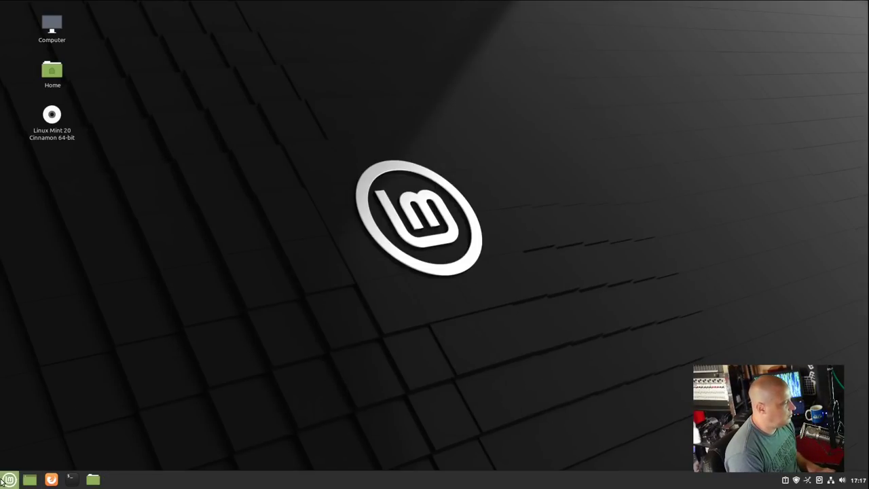
pyautogui.click(10, 480)
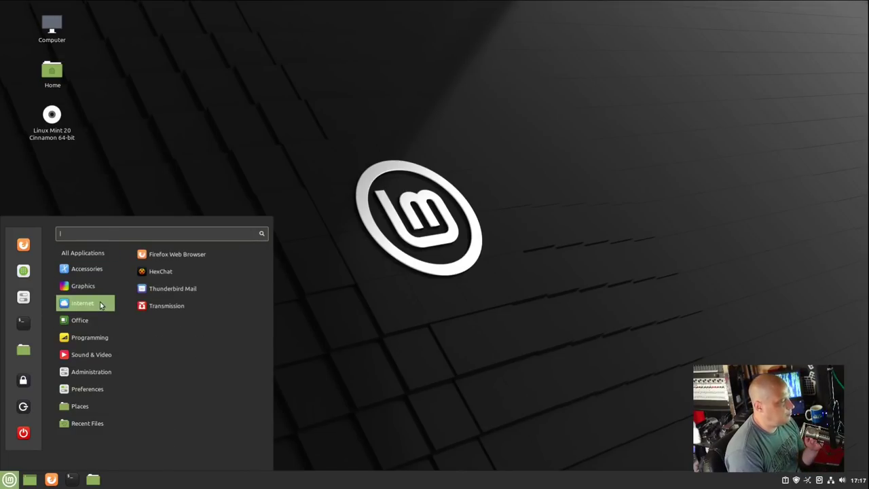
pyautogui.click(208, 256)
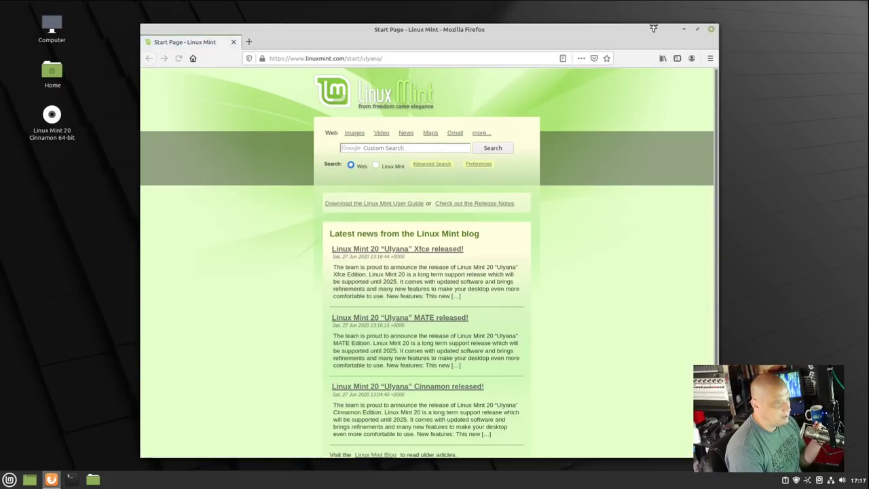
pyautogui.doubleClick(653, 29)
# Step: Check Firefox's version in its Help > About dialog, then close the dialog
pyautogui.click(860, 35)
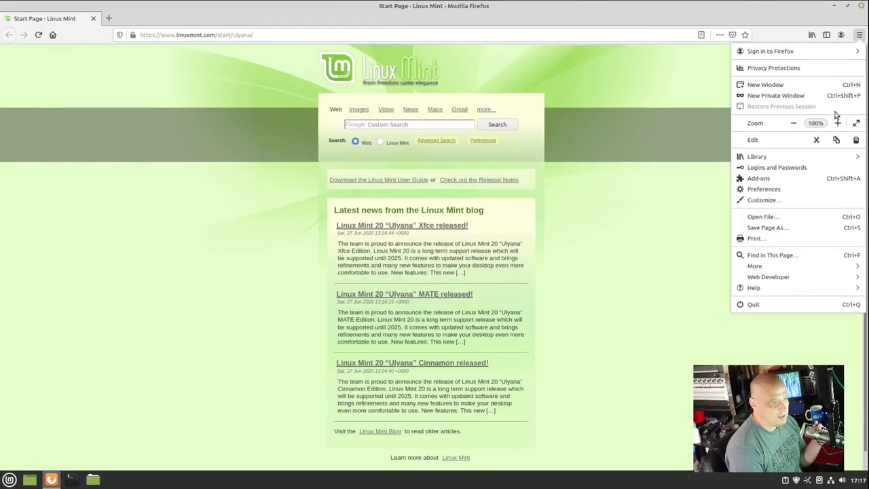
pyautogui.click(790, 297)
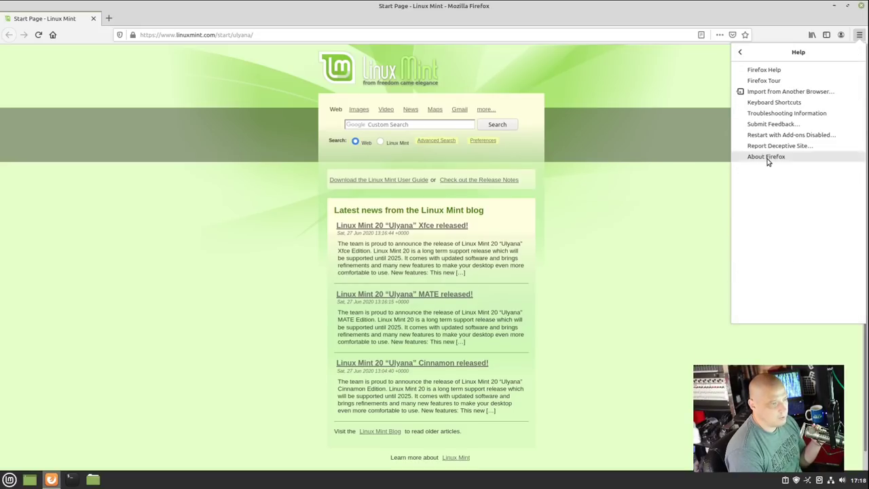
pyautogui.click(769, 164)
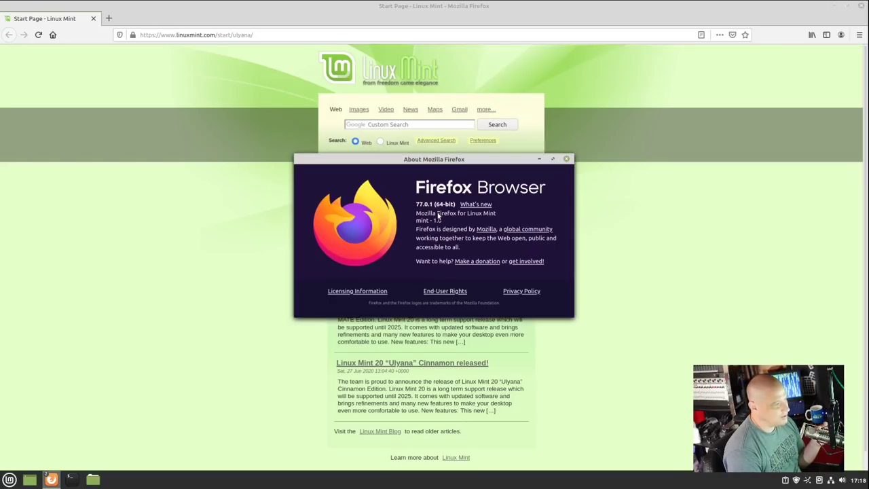
pyautogui.click(567, 159)
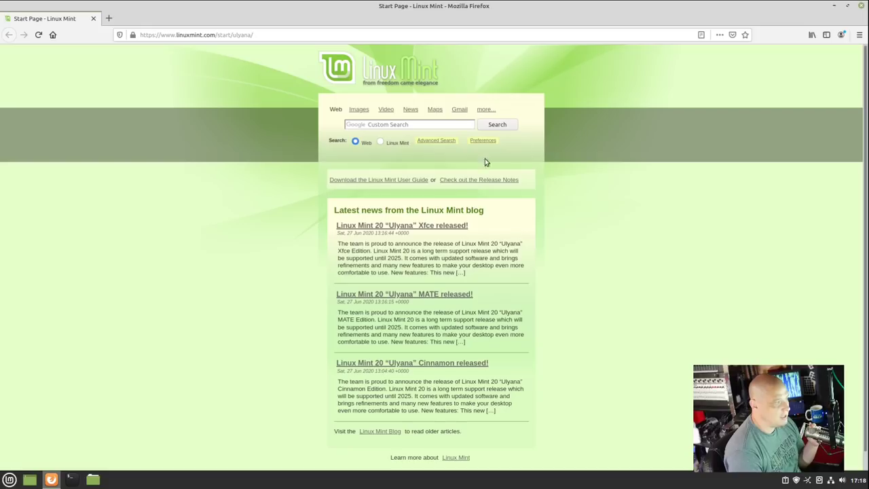
# Step: Close Firefox without searching from the start page and bring up the applications menu
pyautogui.click(416, 125)
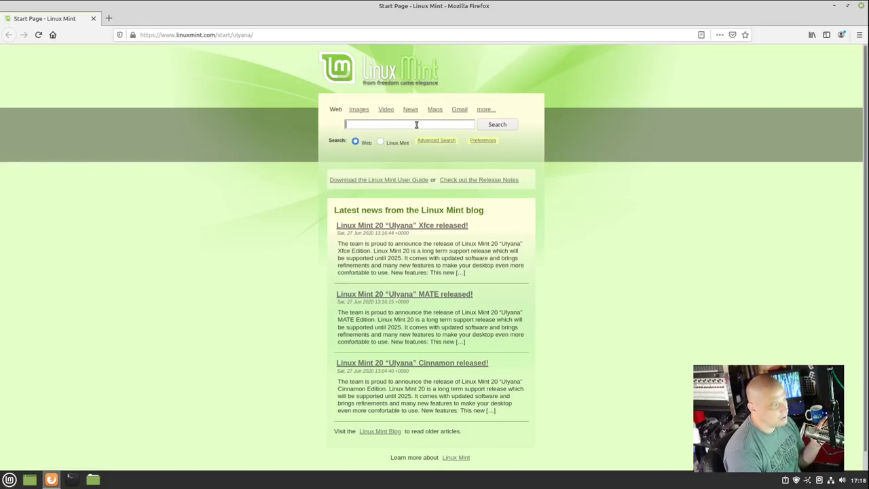
pyautogui.click(728, 124)
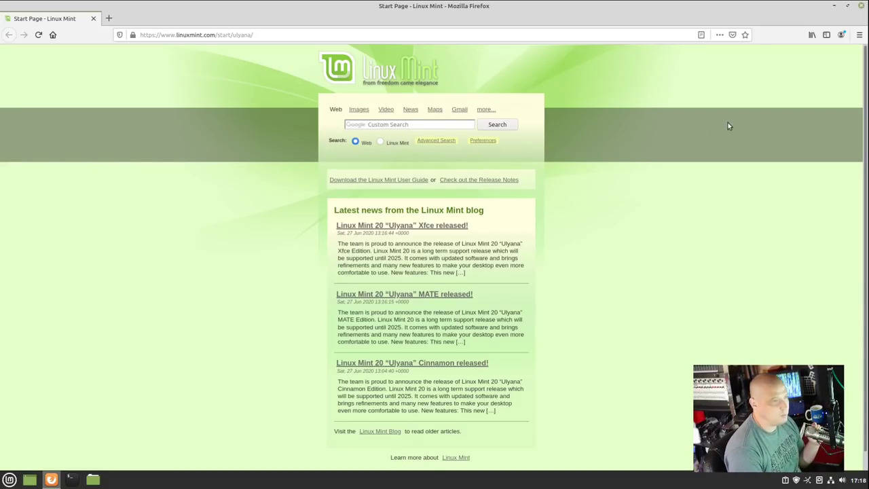
pyautogui.click(861, 7)
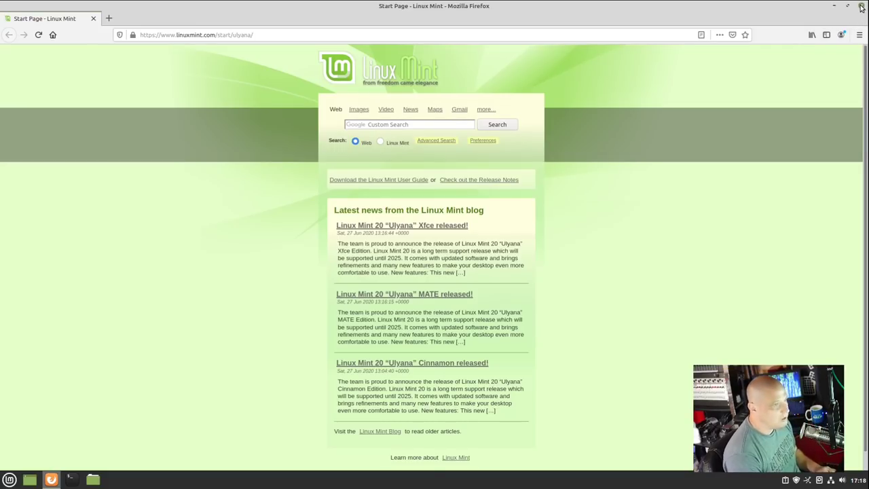
pyautogui.click(9, 480)
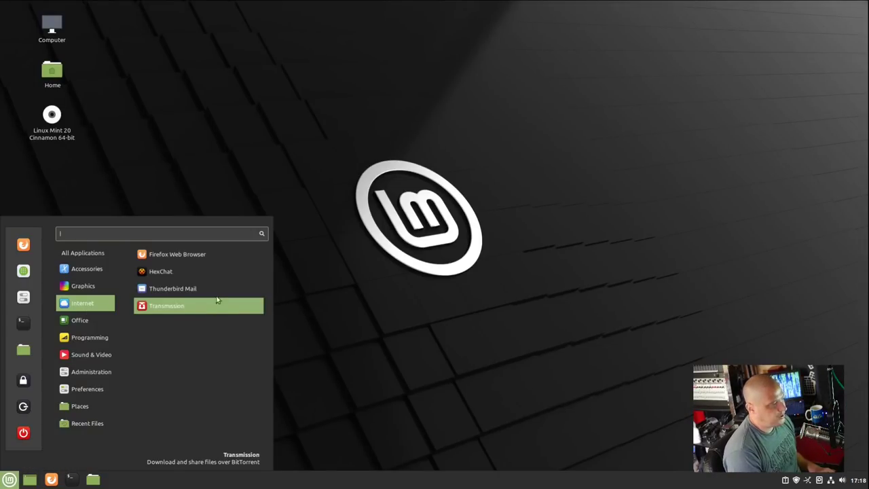
# Step: Launch HexChat, quit it through the confirmation dialog, and reopen the menu at Internet
pyautogui.click(226, 273)
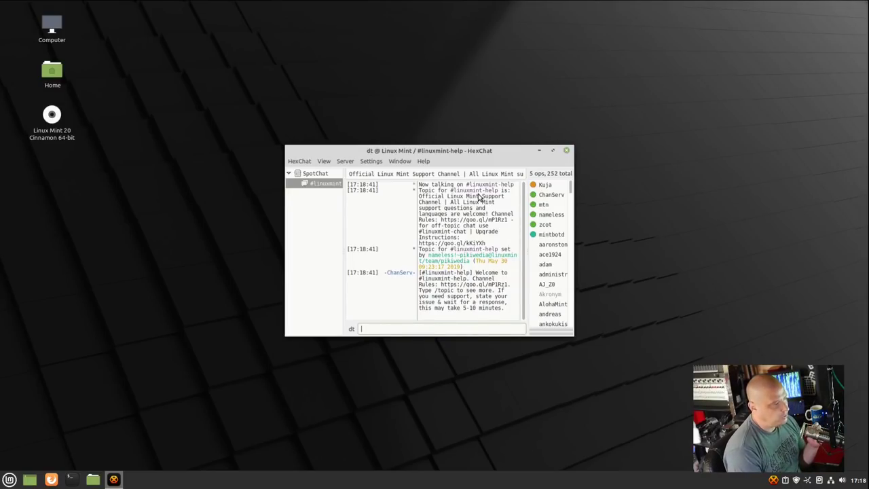
pyautogui.click(567, 156)
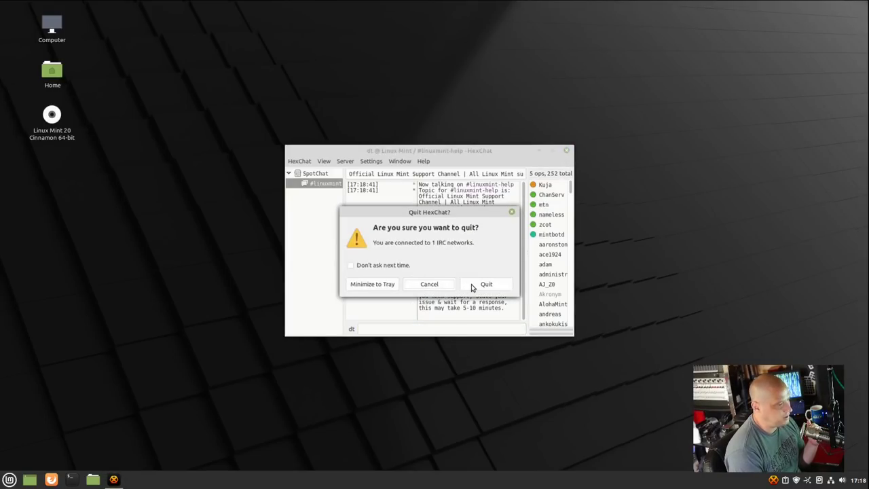
pyautogui.click(474, 286)
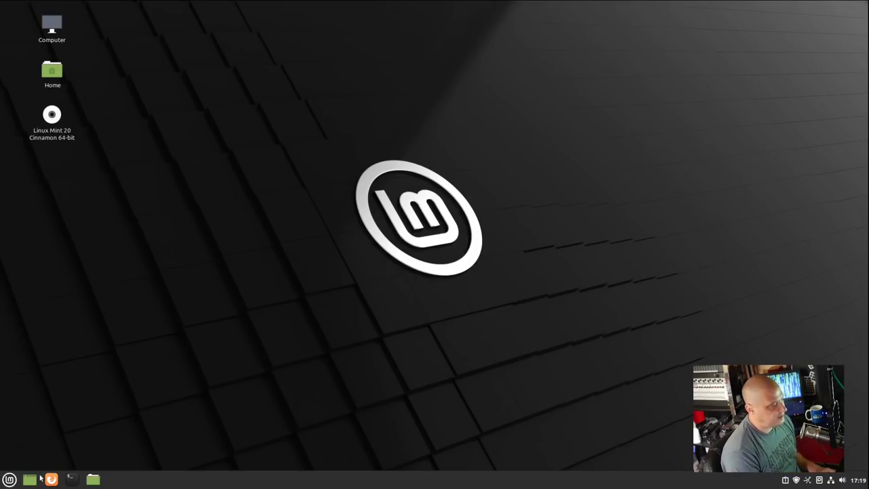
pyautogui.click(9, 482)
pyautogui.moveTo(88, 304)
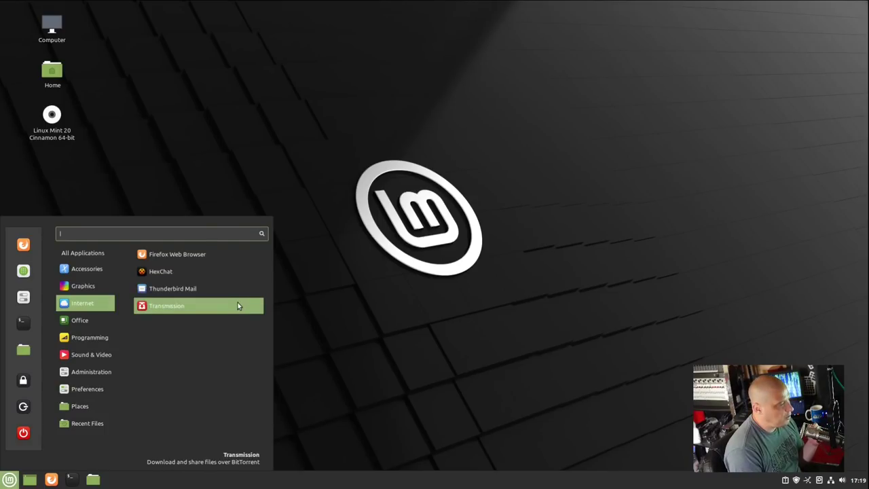
pyautogui.moveTo(91, 322)
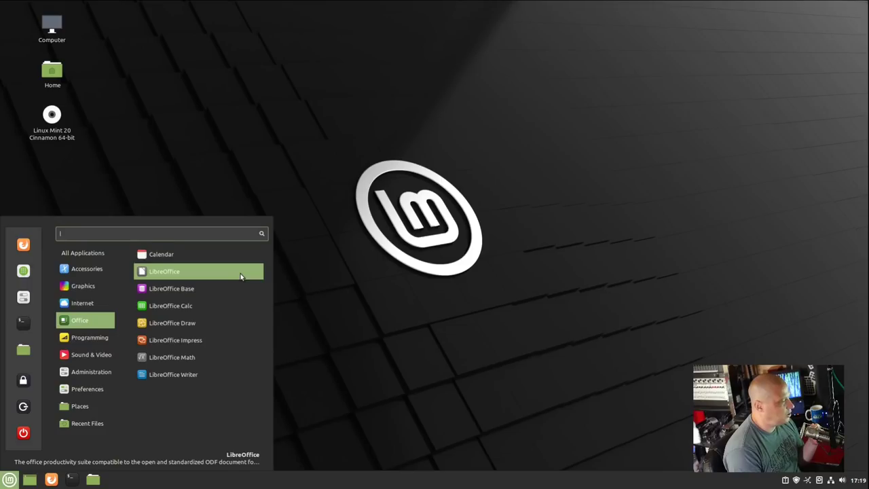
pyautogui.click(209, 370)
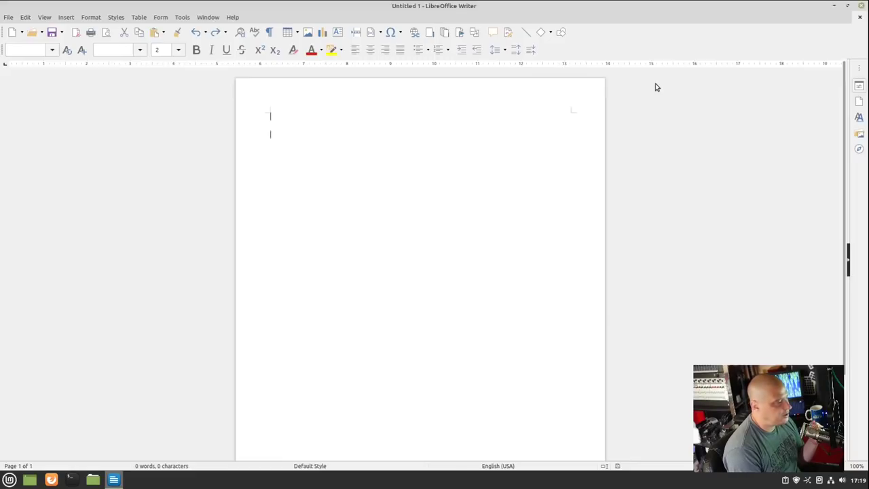
pyautogui.click(524, 288)
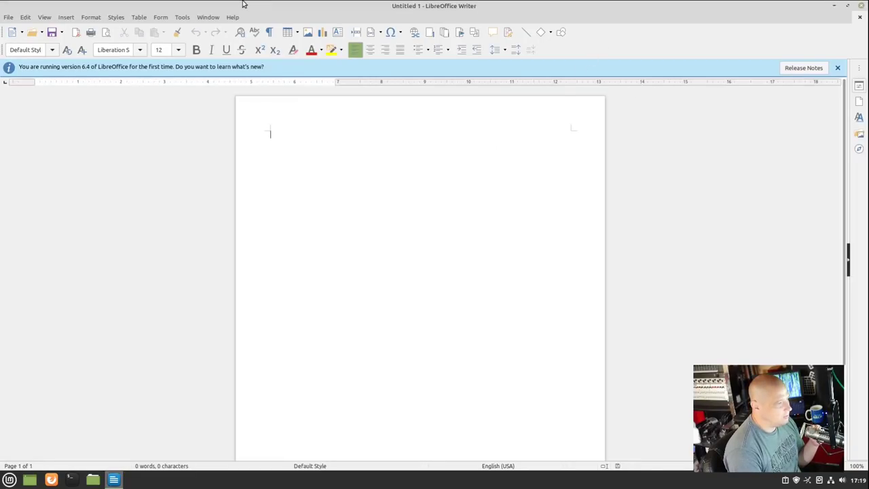
pyautogui.click(231, 18)
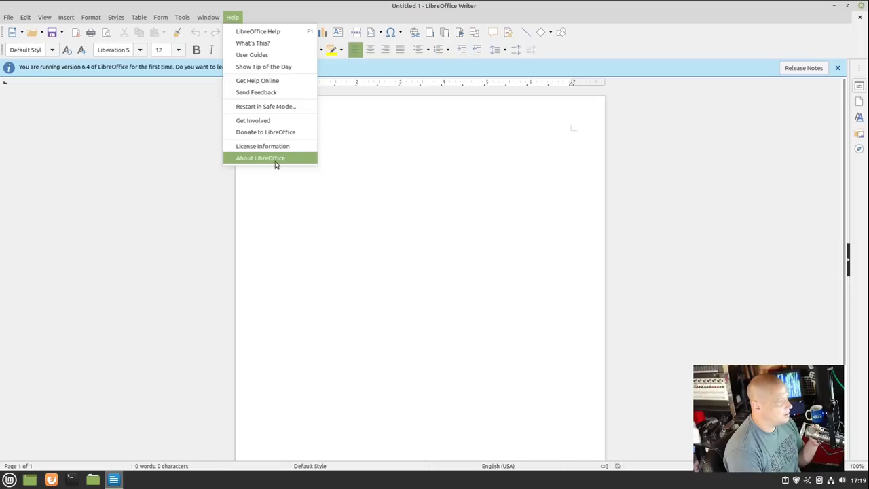
pyautogui.click(261, 158)
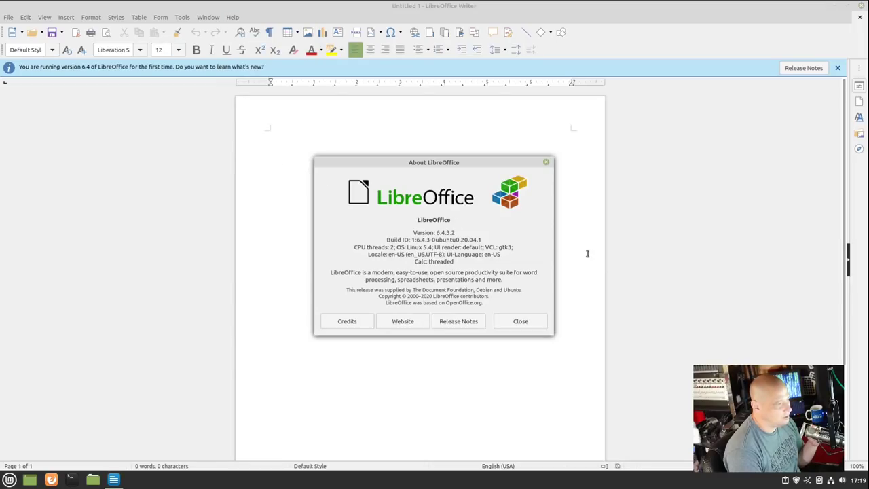
pyautogui.click(546, 161)
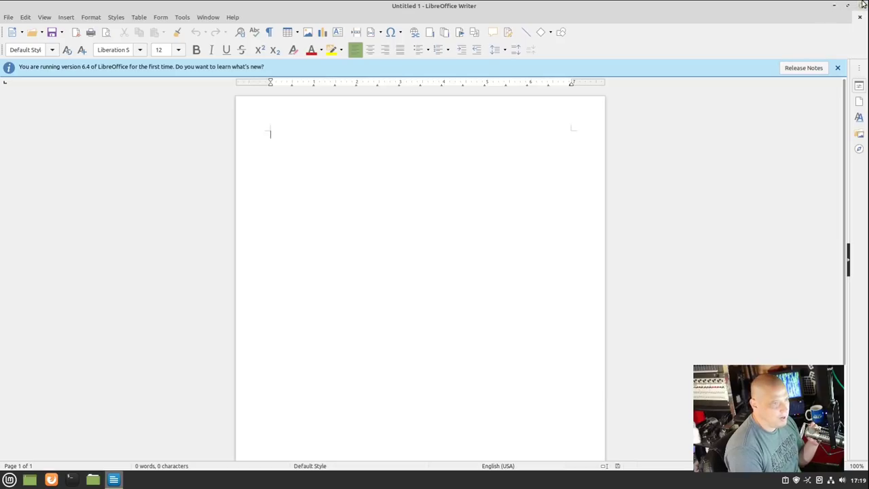
pyautogui.click(862, 5)
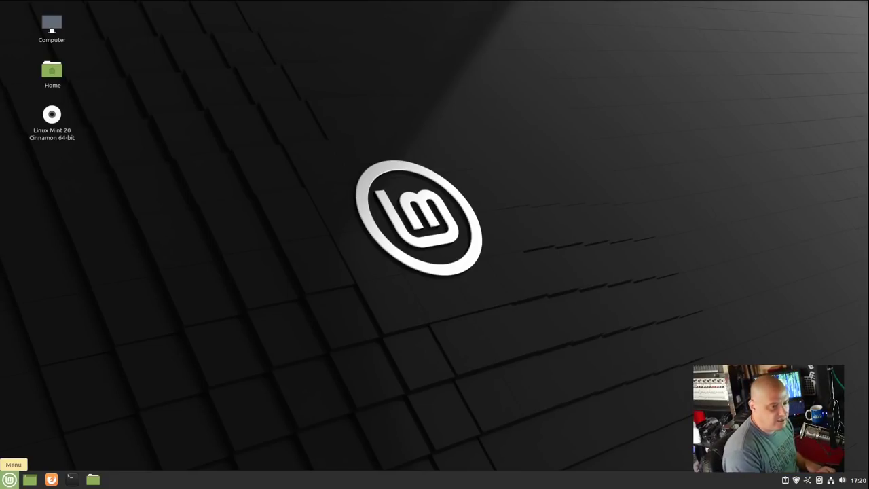
pyautogui.click(10, 479)
pyautogui.moveTo(85, 333)
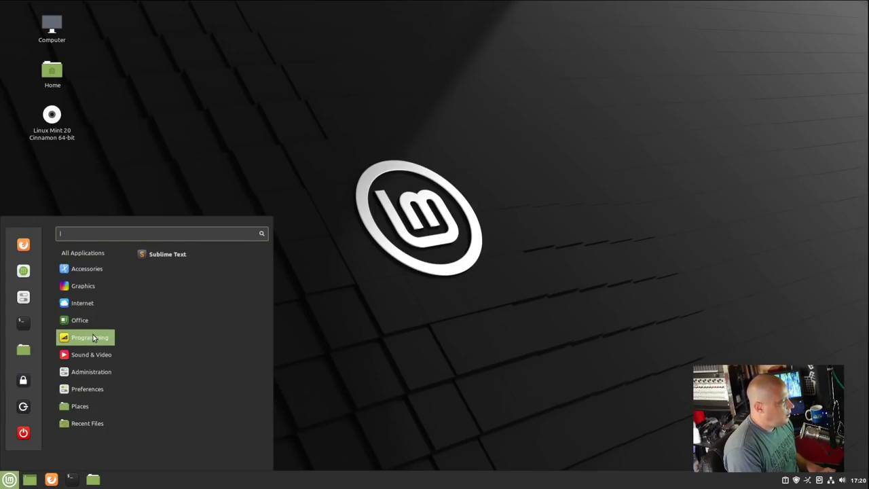
pyautogui.click(181, 255)
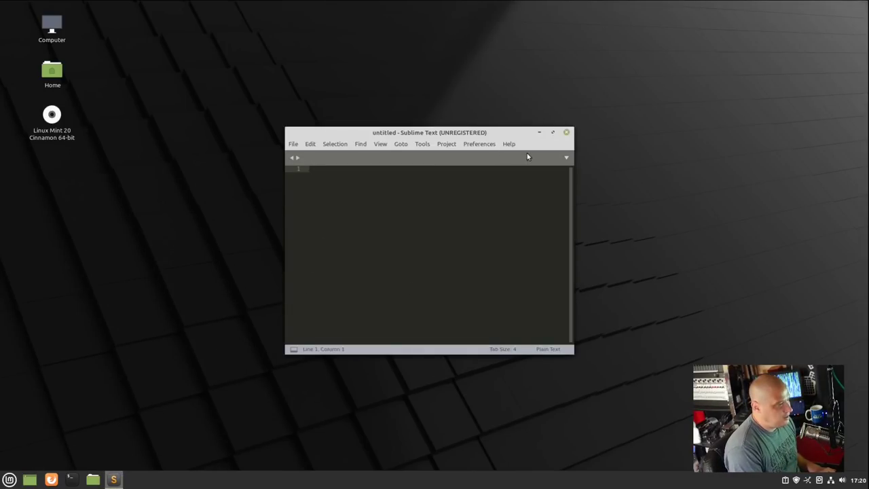
pyautogui.click(510, 143)
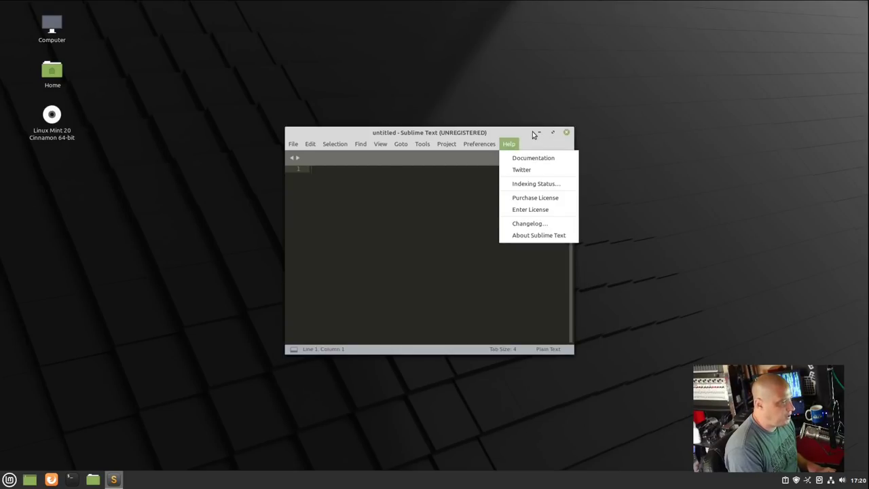
pyautogui.click(536, 138)
pyautogui.click(568, 133)
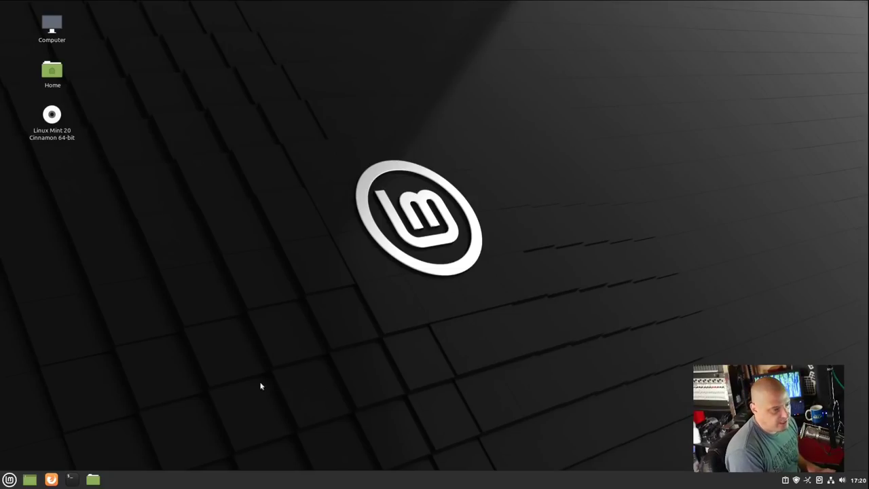
# Step: Launch Celluloid from Sound & Video and view its About details showing version 0.19
pyautogui.click(9, 479)
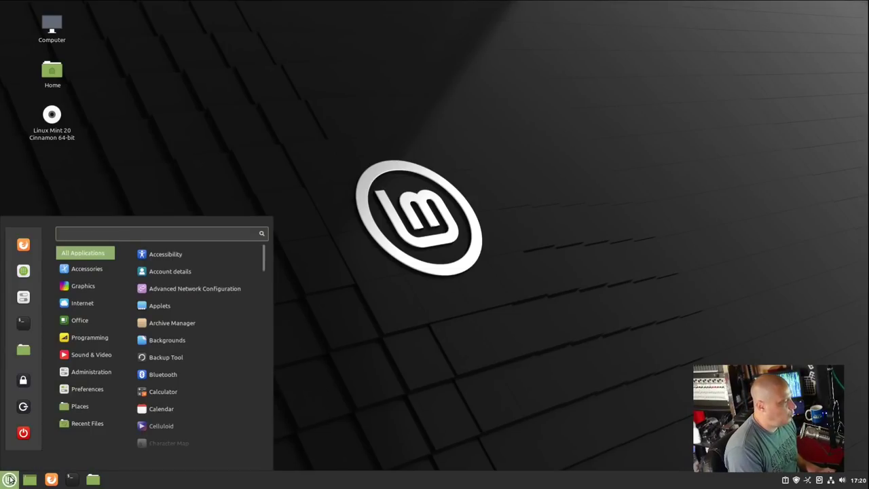
pyautogui.moveTo(102, 356)
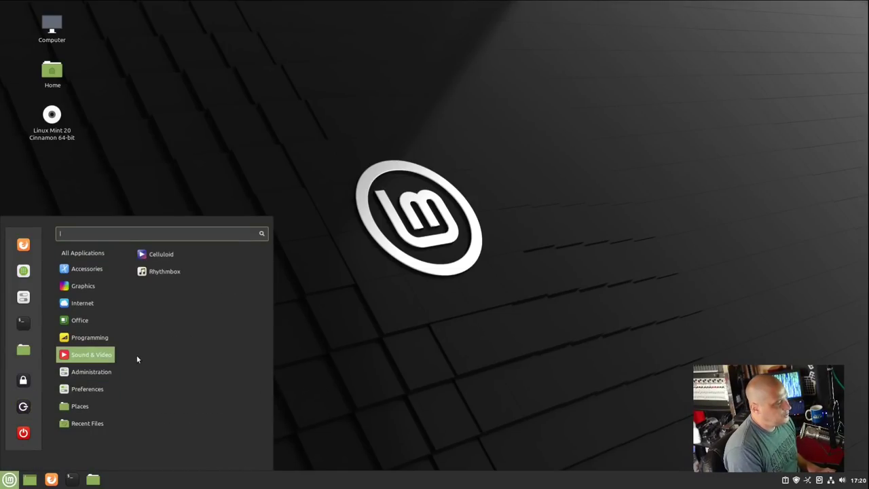
pyautogui.click(190, 254)
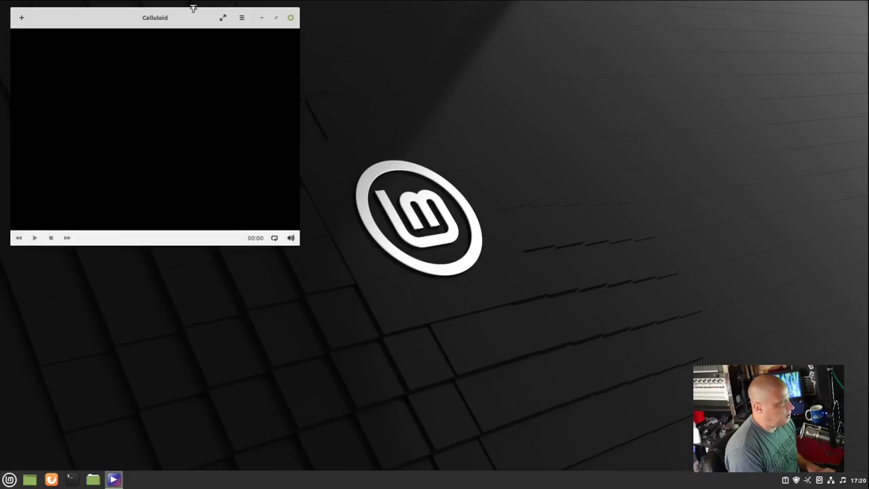
pyautogui.click(415, 75)
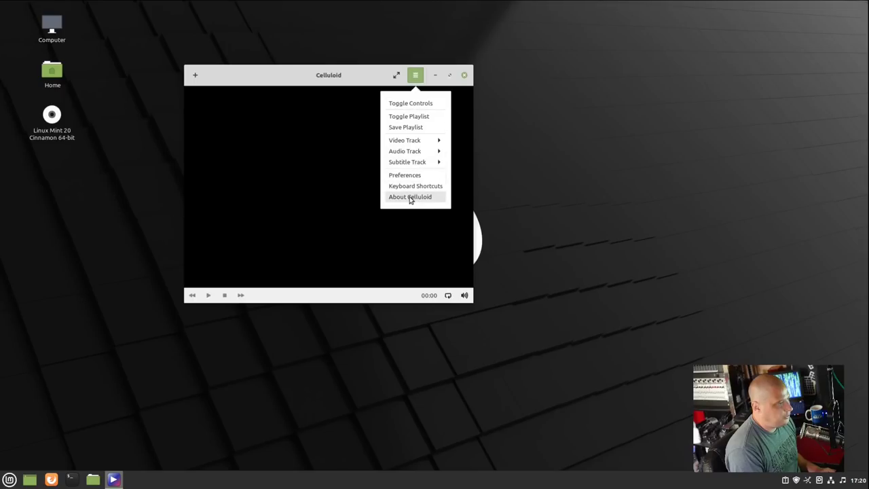
pyautogui.click(410, 197)
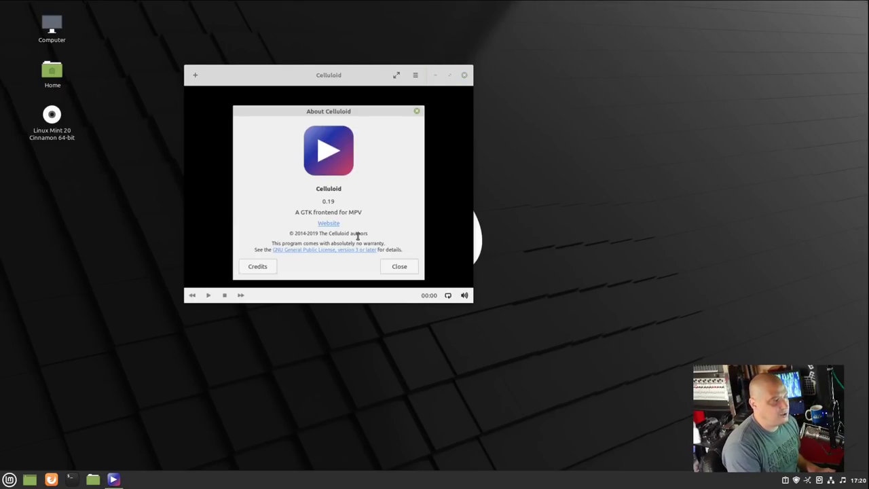
# Step: Close the About box and Celluloid, then reopen the Sound & Video applications menu
pyautogui.click(416, 112)
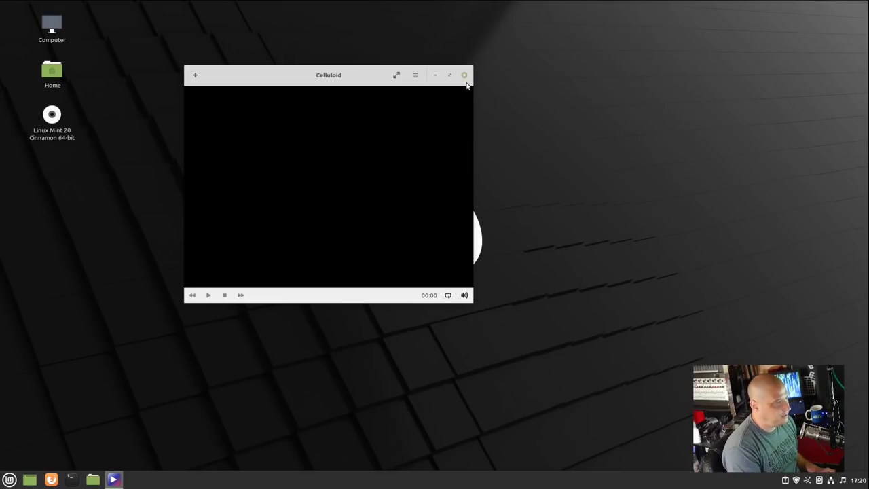
pyautogui.click(465, 76)
pyautogui.click(11, 479)
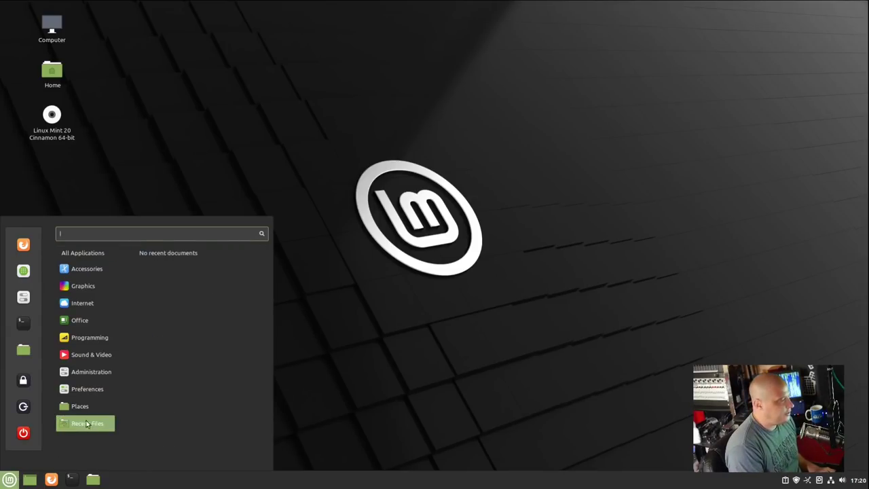
pyautogui.moveTo(102, 374)
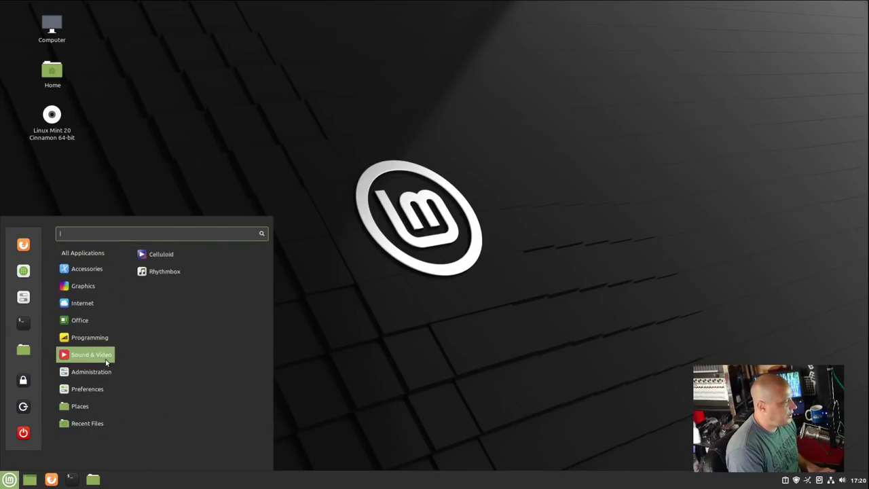
# Step: Launch Rhythmbox, centre it, check its About box showing version 3.4.4, then close the player
pyautogui.click(166, 271)
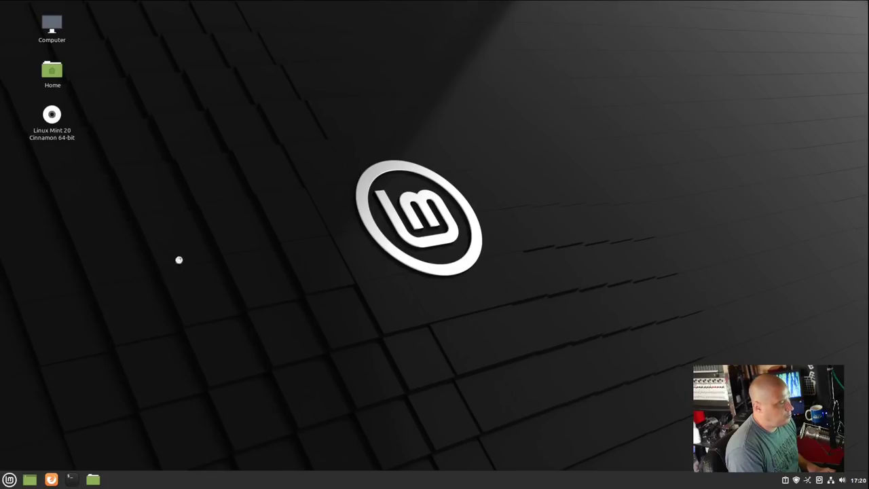
pyautogui.moveTo(219, 14); pyautogui.dragTo(417, 97)
pyautogui.click(541, 111)
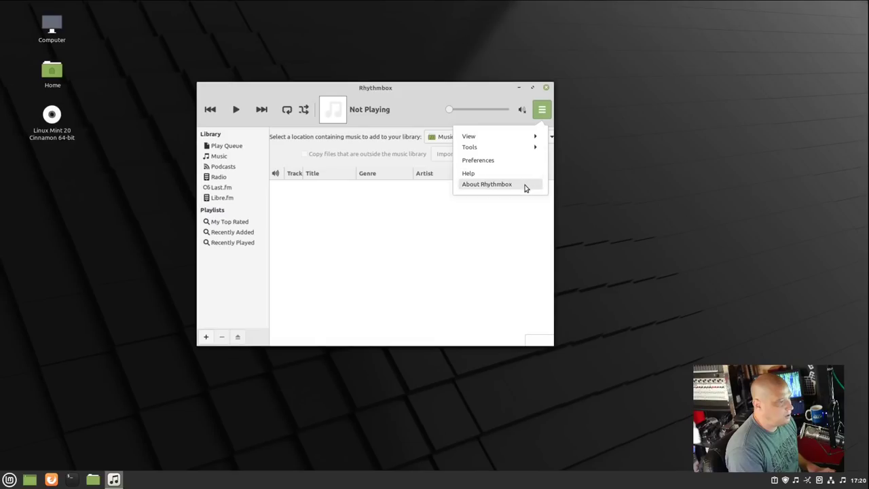
pyautogui.click(523, 184)
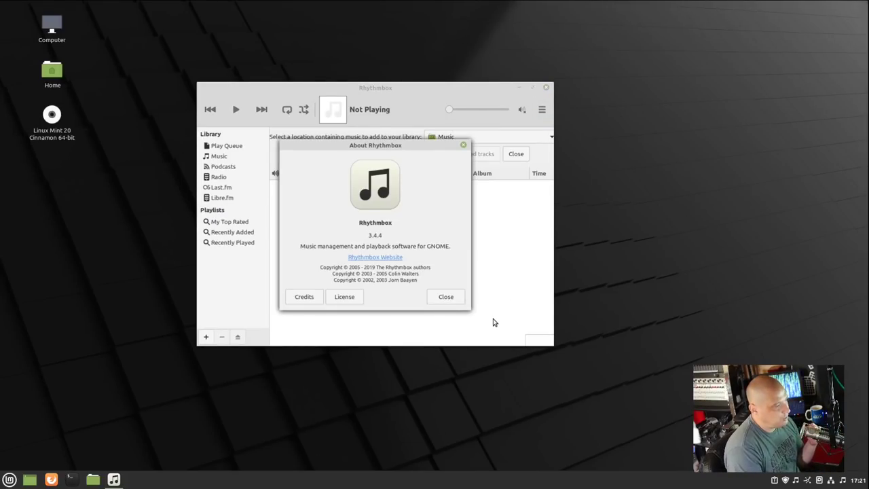
pyautogui.click(463, 145)
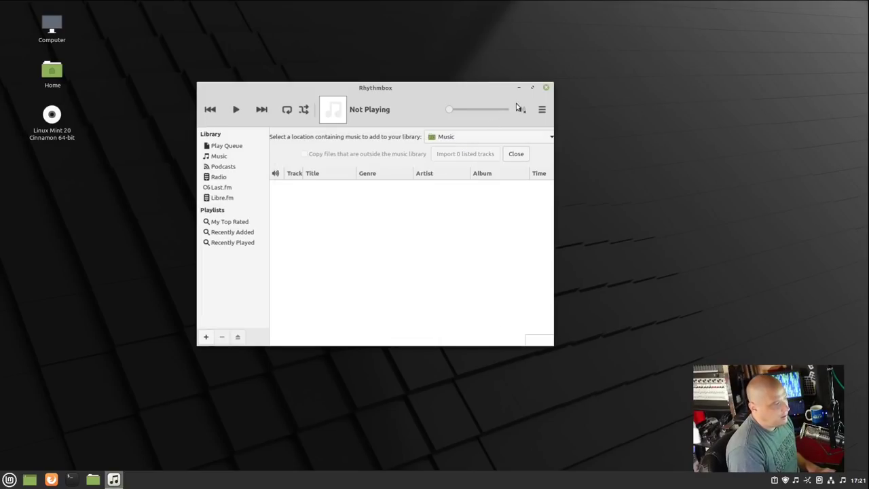
pyautogui.click(548, 88)
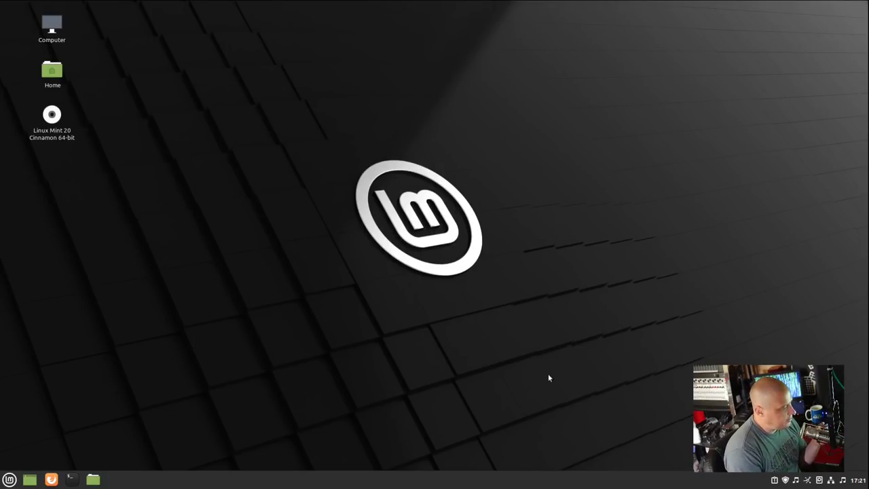
pyautogui.press('super')
pyautogui.moveTo(89, 375)
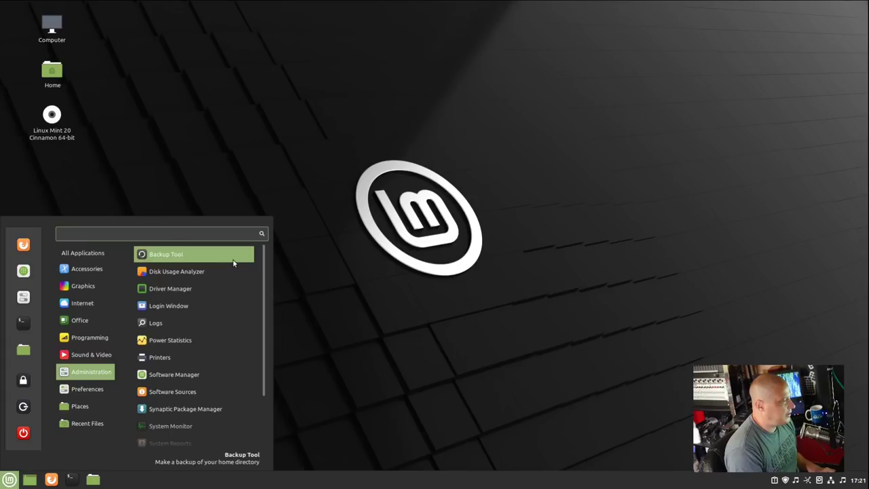
pyautogui.click(234, 263)
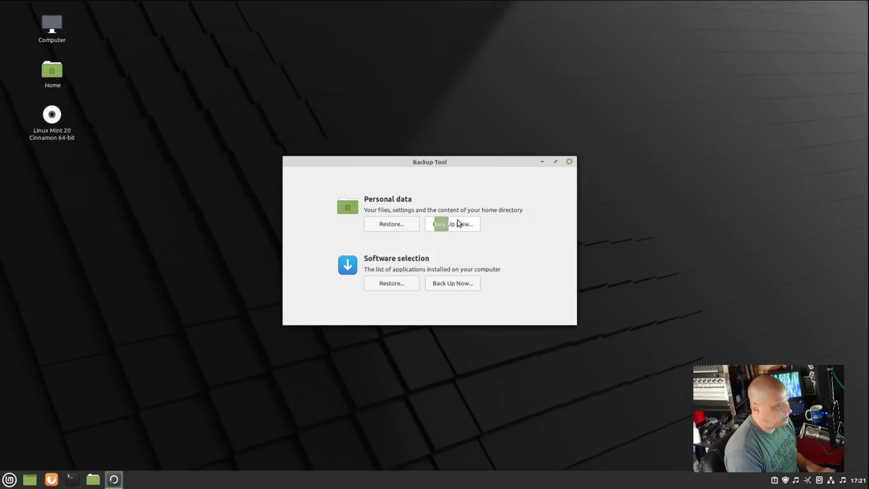
pyautogui.click(459, 225)
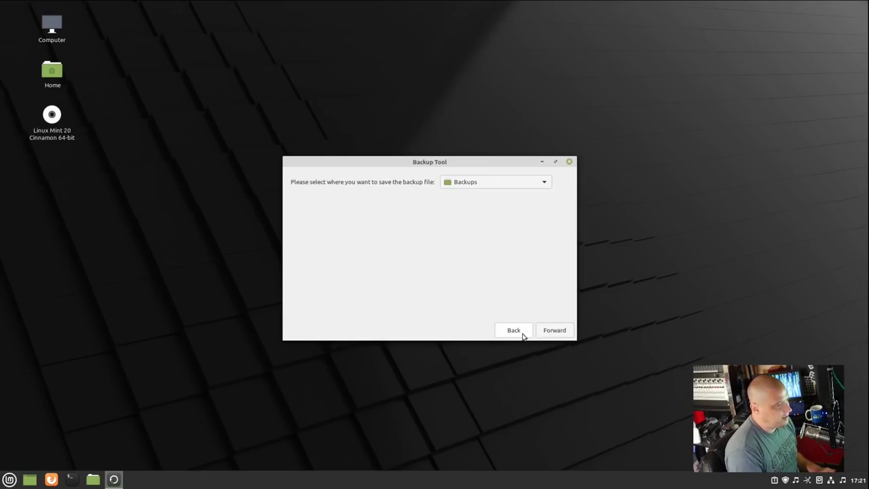
pyautogui.click(549, 333)
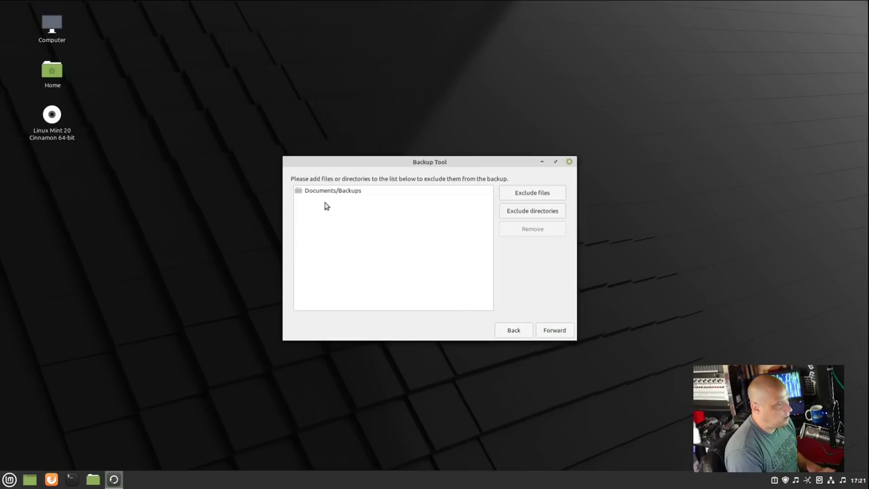
pyautogui.click(550, 330)
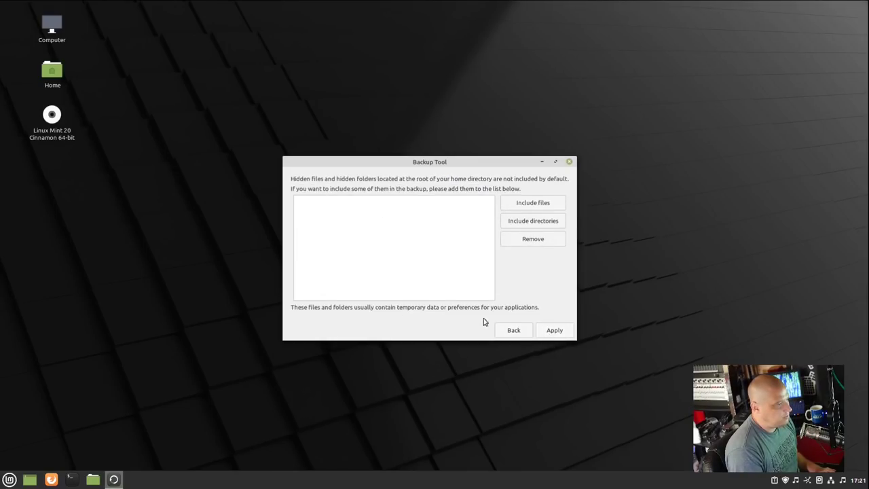
pyautogui.click(555, 331)
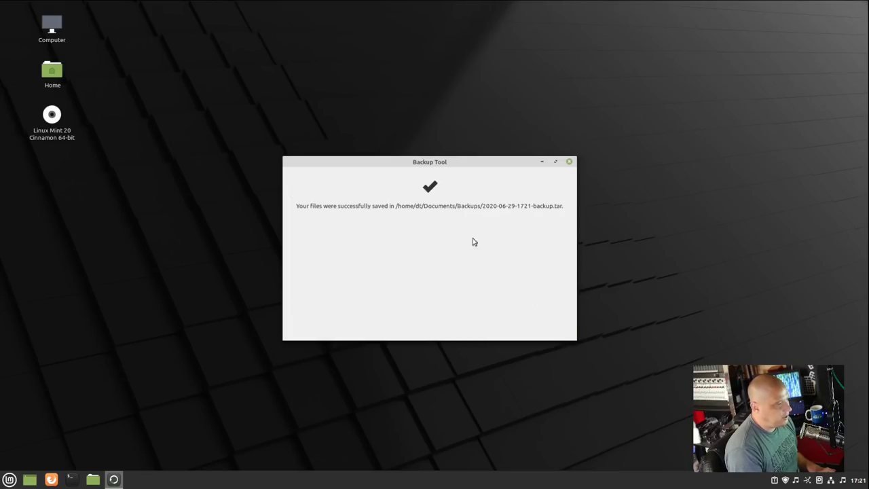
pyautogui.click(569, 163)
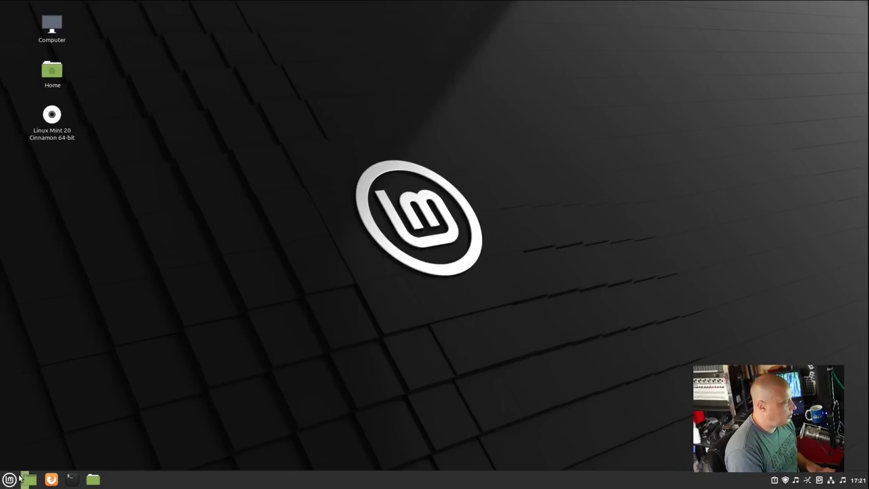
pyautogui.click(11, 479)
pyautogui.moveTo(98, 372)
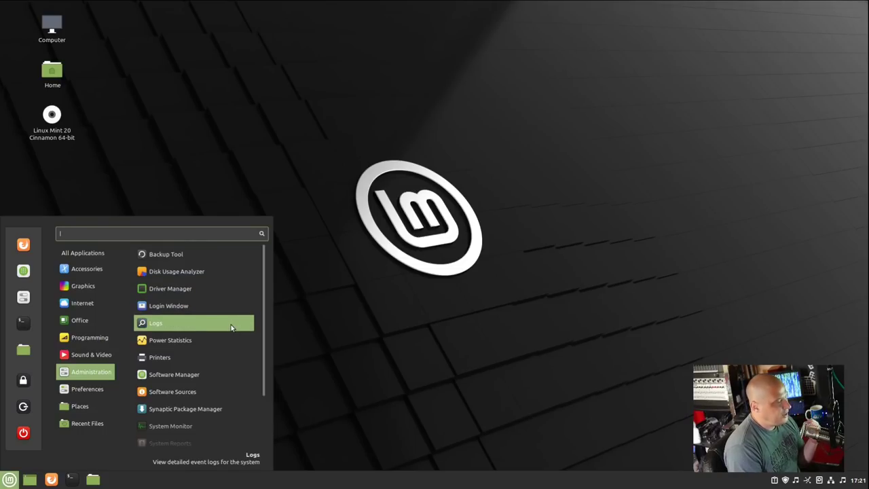
pyautogui.scroll(-1, 231, 326)
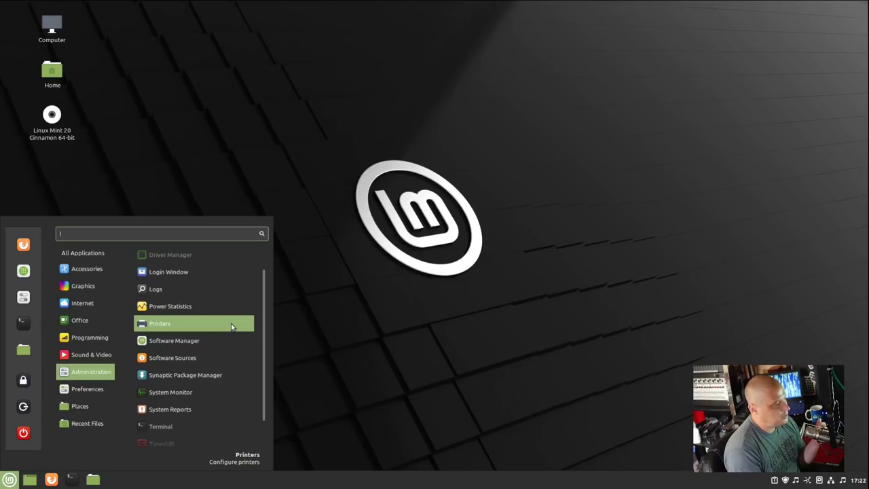
pyautogui.click(231, 363)
pyautogui.write('****')
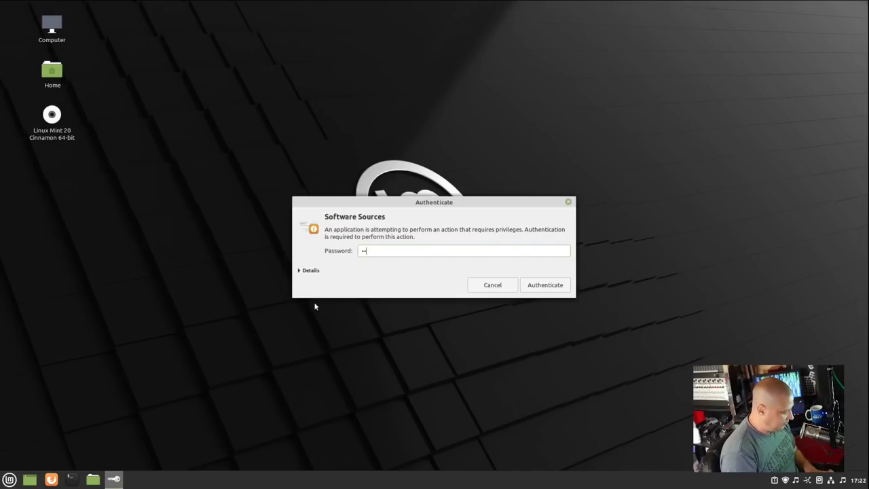
pyautogui.press('Return')
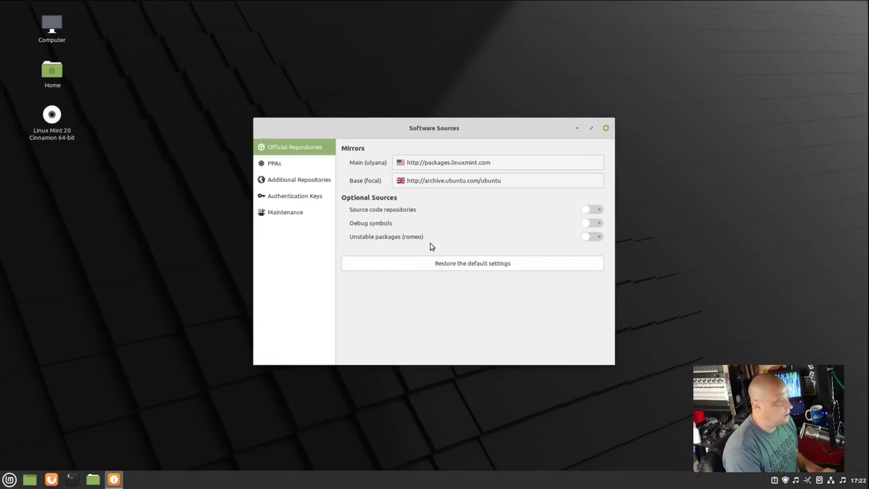
pyautogui.click(305, 165)
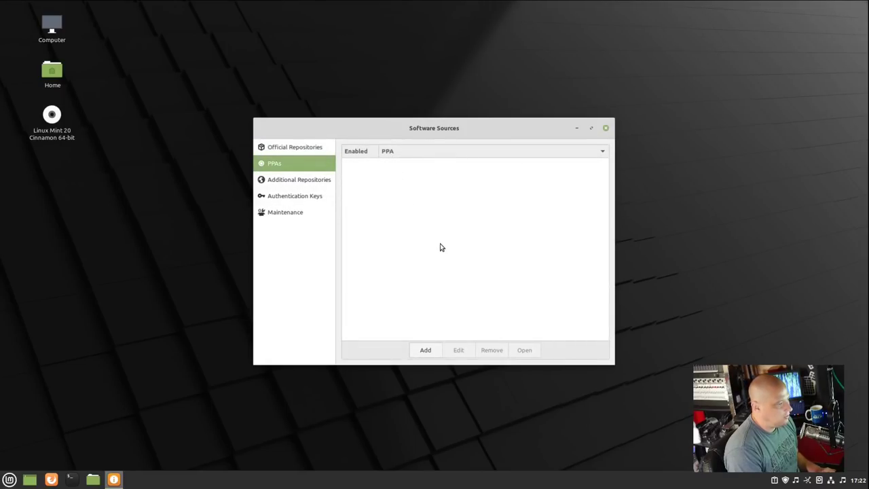
pyautogui.click(307, 184)
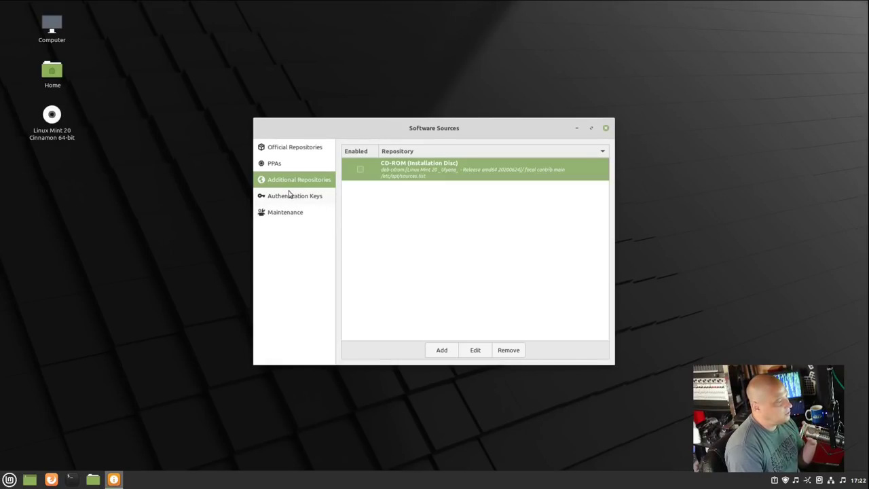
pyautogui.click(292, 148)
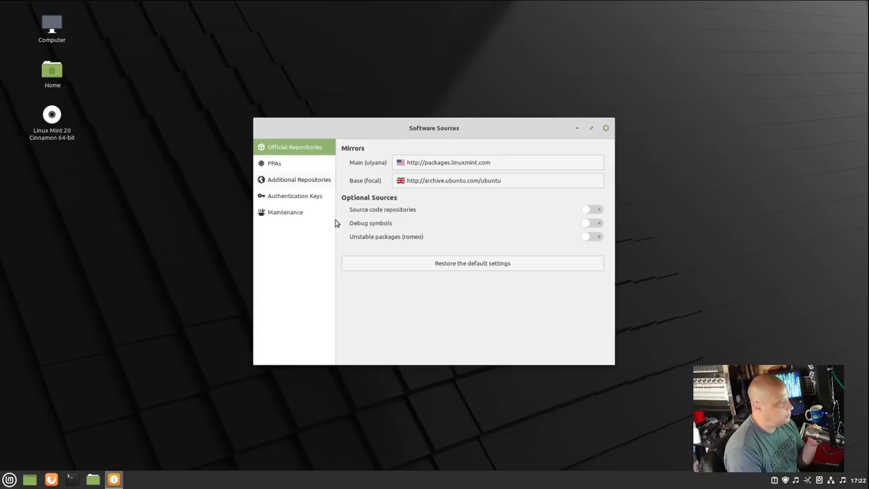
pyautogui.click(608, 130)
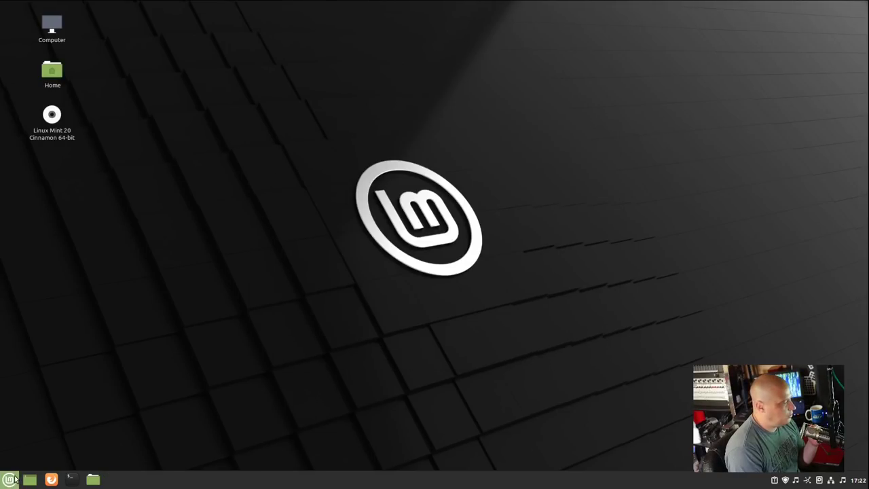
# Step: Start Synaptic Package Manager with the account password, dismiss the introduction and centre the window
pyautogui.click(9, 479)
pyautogui.moveTo(90, 411)
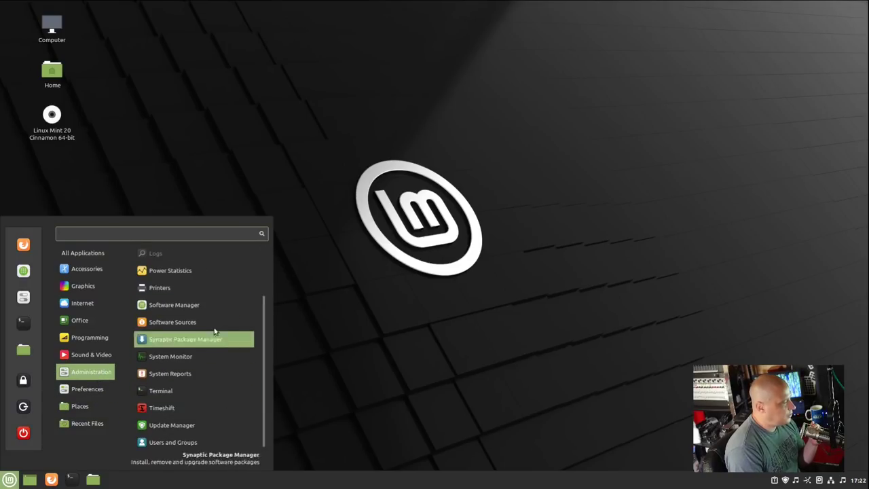
pyautogui.click(214, 344)
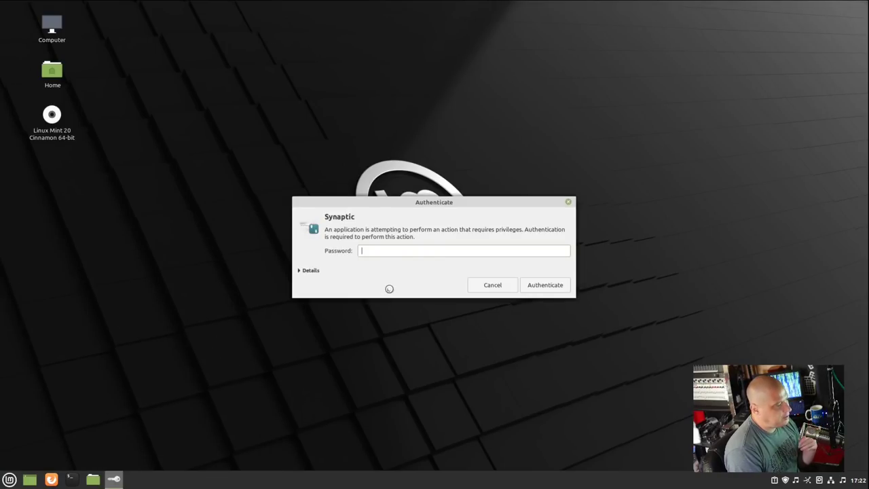
pyautogui.write('••')
pyautogui.press('Return')
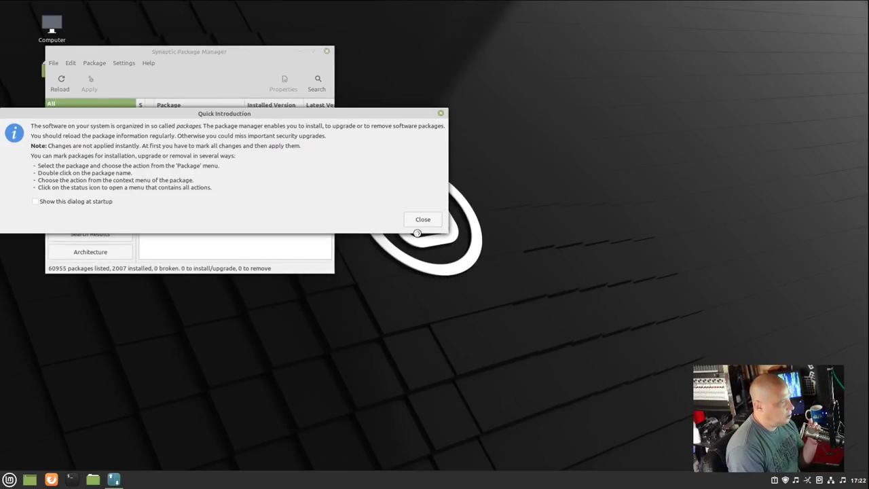
pyautogui.click(420, 219)
pyautogui.moveTo(247, 52); pyautogui.dragTo(372, 154)
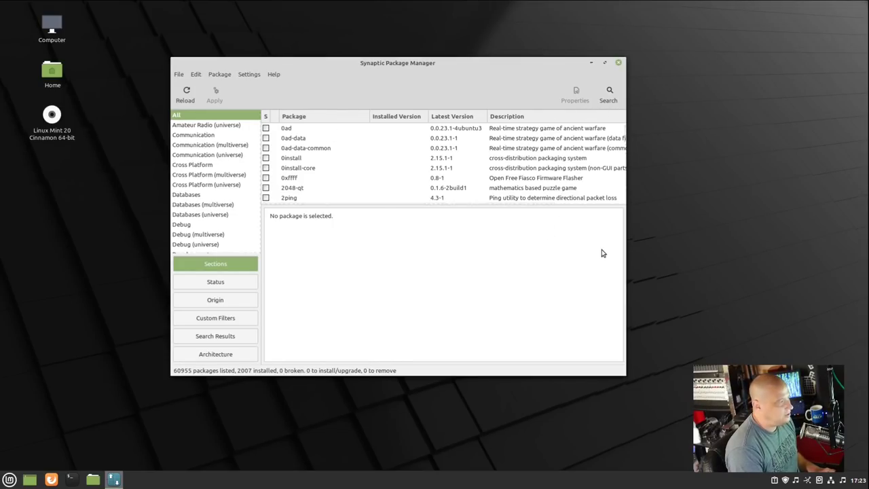
# Step: Search Synaptic for 'emacs' and scroll through the results to find the emacs package
pyautogui.click(611, 96)
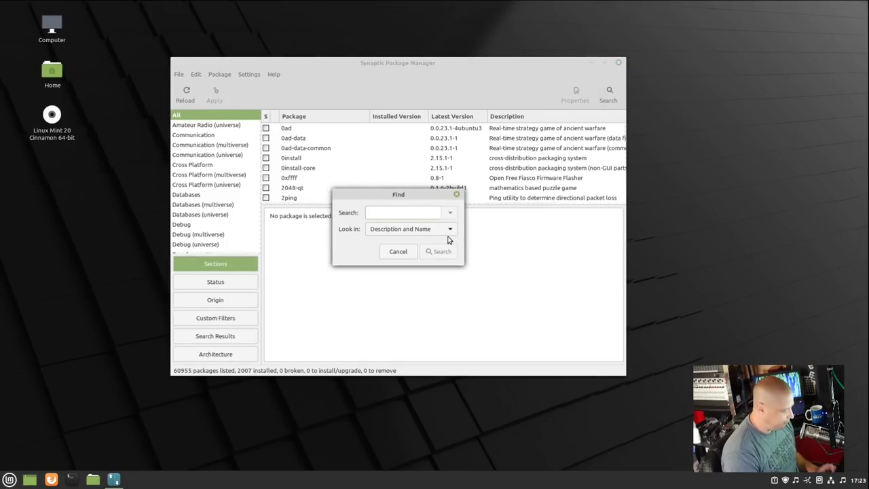
pyautogui.write('emac')
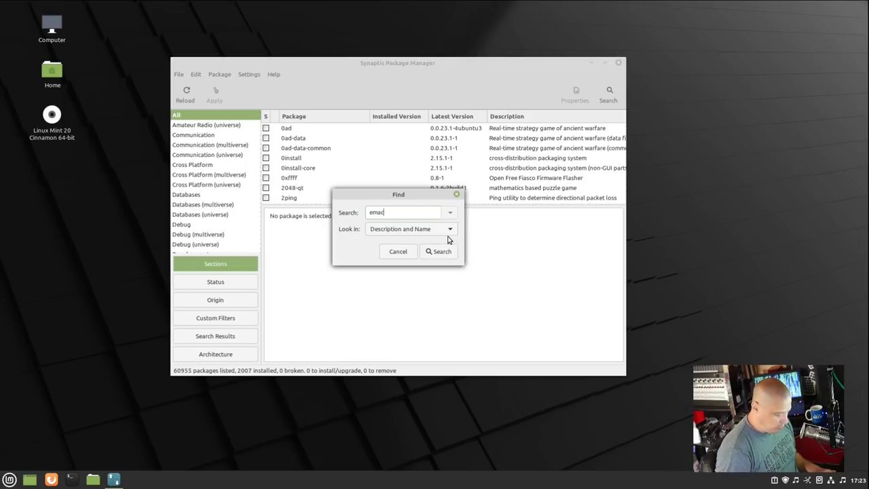
pyautogui.write('s')
pyautogui.press('Return')
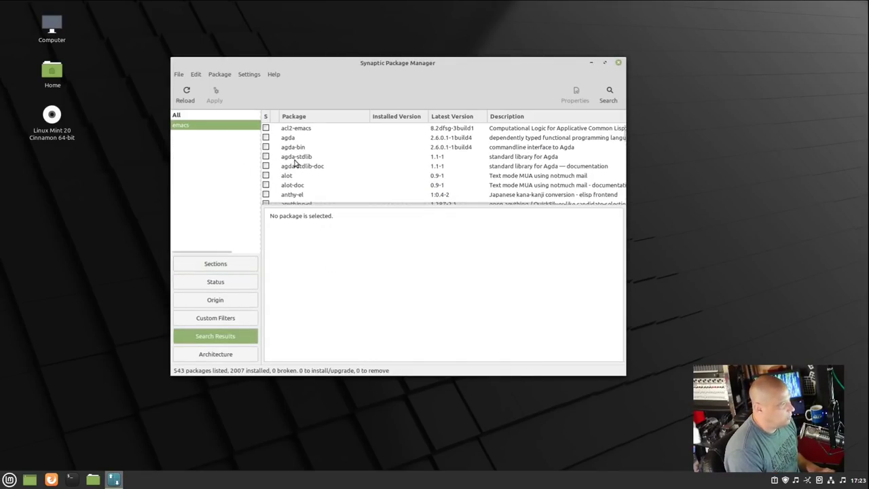
pyautogui.scroll(-2, 306, 160)
pyautogui.scroll(-2, 306, 160)
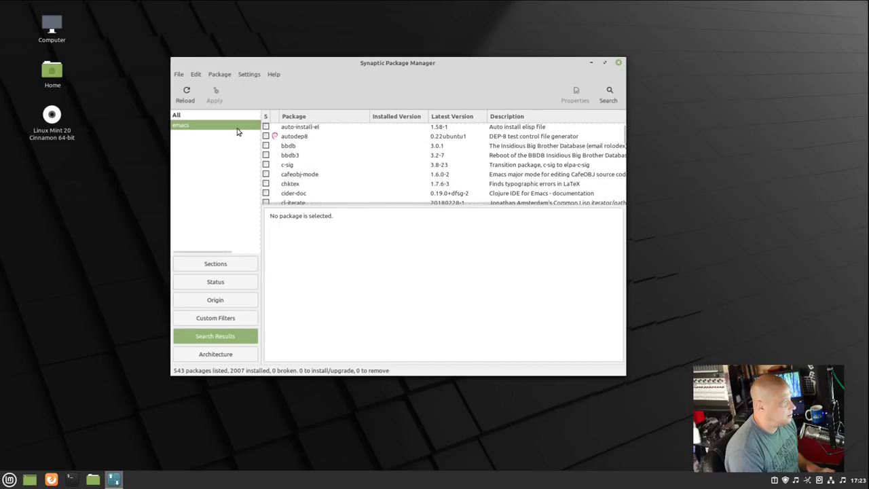
pyautogui.scroll(-3, 329, 175)
pyautogui.scroll(1, 330, 175)
pyautogui.scroll(-2, 330, 176)
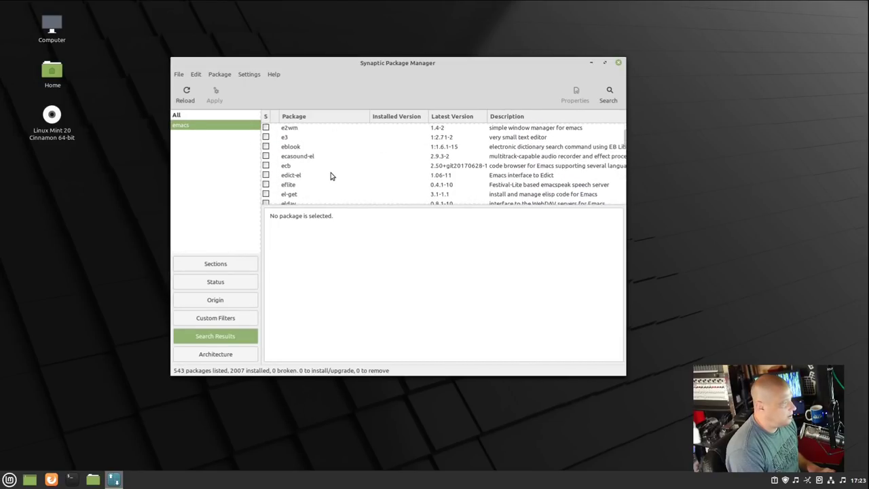
pyautogui.scroll(-10, 330, 176)
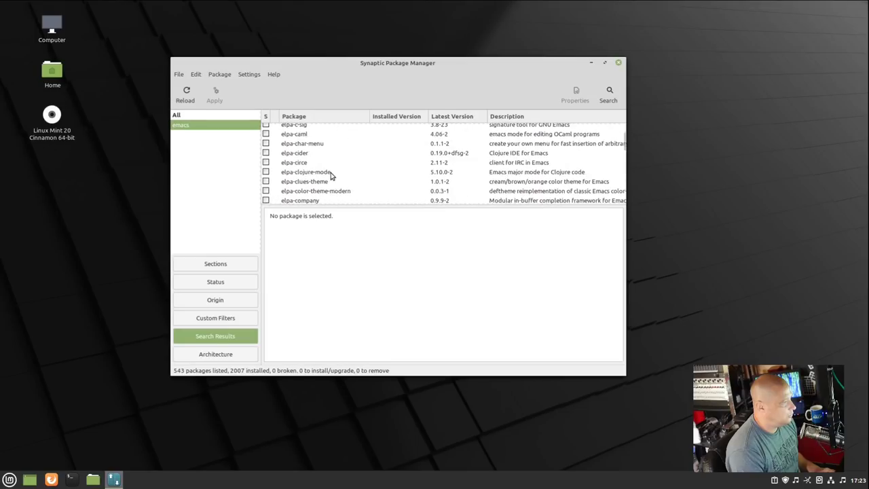
pyautogui.scroll(-10, 330, 175)
pyautogui.scroll(-2, 403, 142)
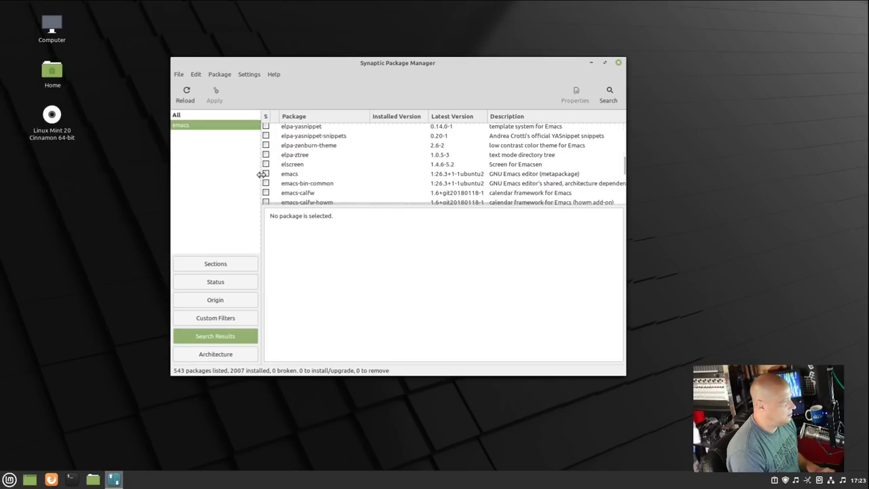
# Step: Mark emacs for installation with its dependencies (12 packages, 146 MB), then quit discarding the changes
pyautogui.click(267, 174)
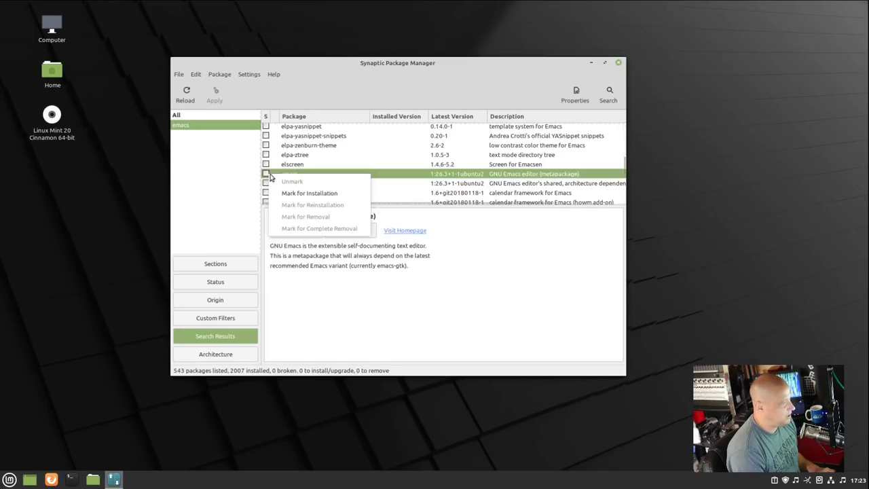
pyautogui.click(348, 193)
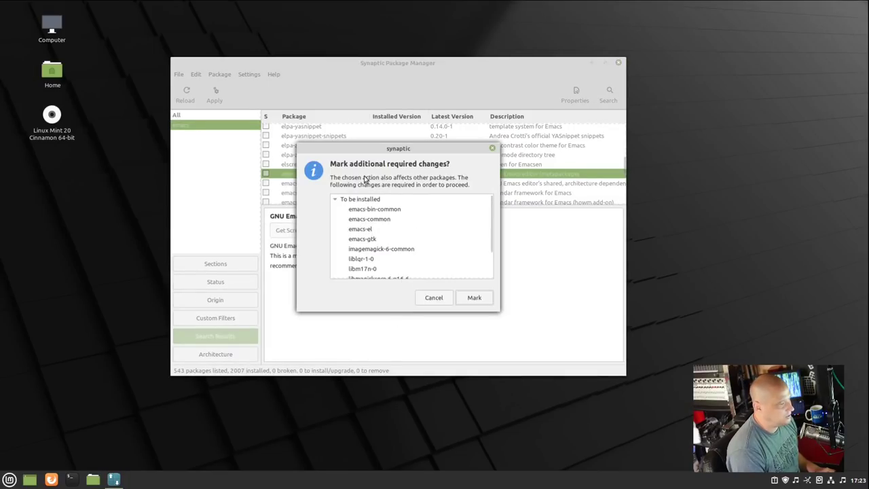
pyautogui.scroll(-3, 420, 207)
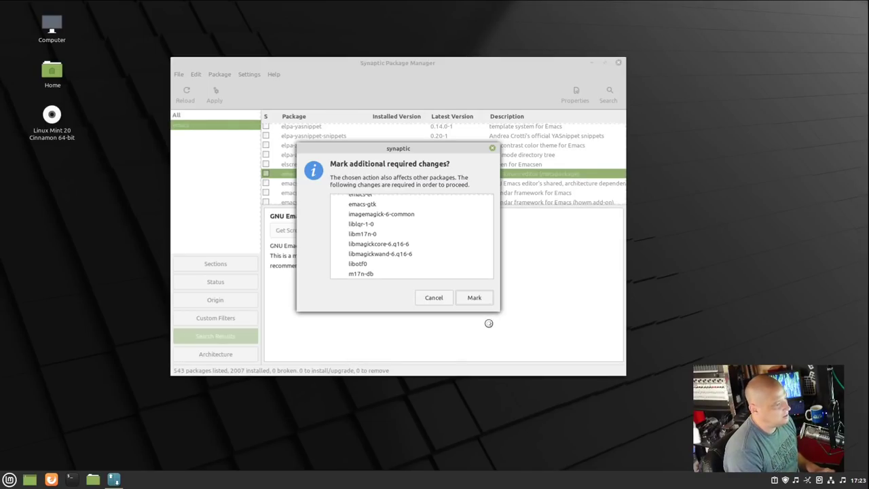
pyautogui.click(484, 297)
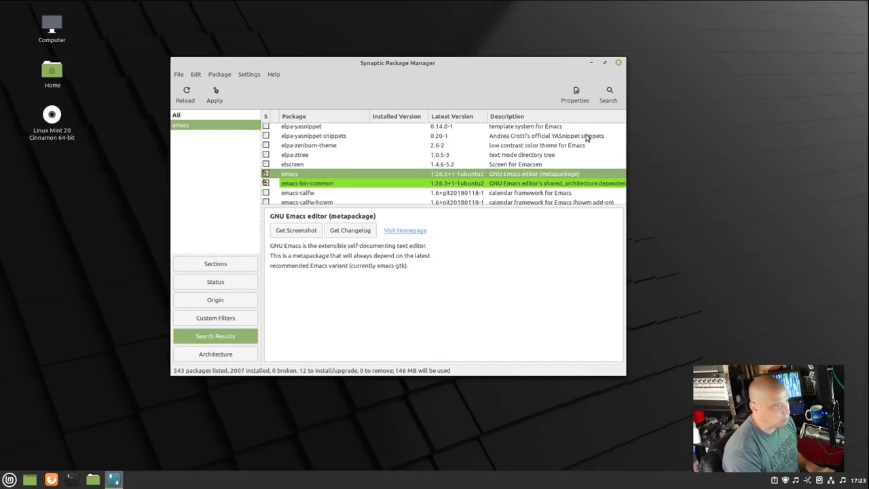
pyautogui.click(618, 62)
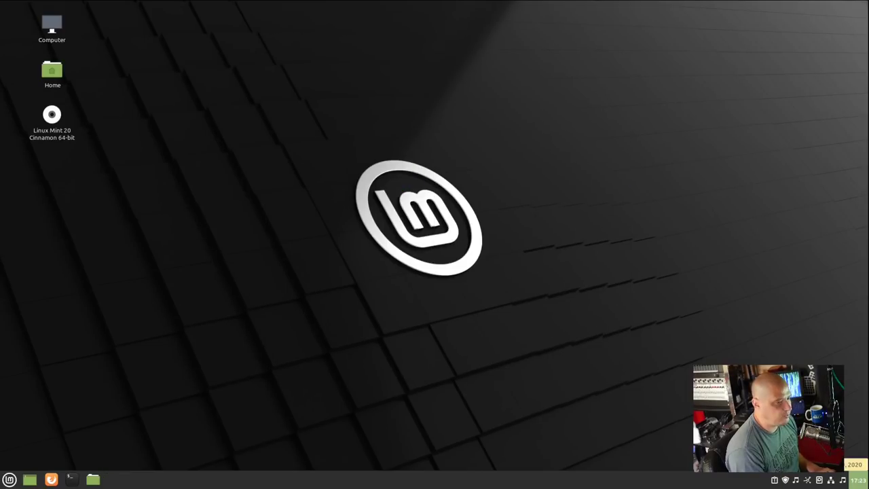
pyautogui.press('super')
pyautogui.moveTo(88, 371)
pyautogui.scroll(-2, 214, 368)
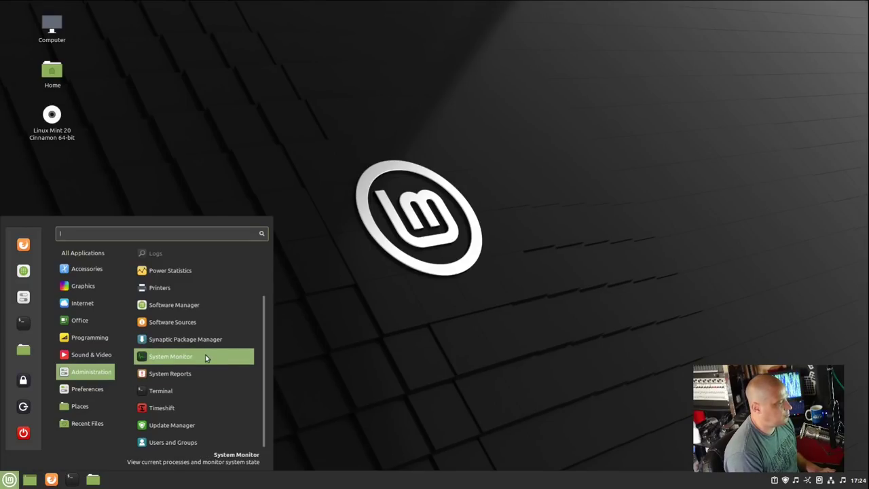
pyautogui.click(205, 356)
pyautogui.moveTo(158, 28); pyautogui.dragTo(290, 103)
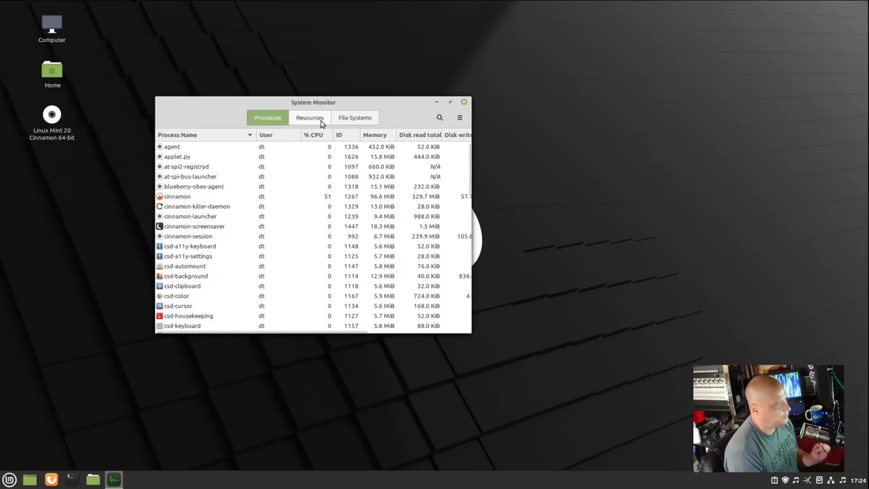
pyautogui.click(322, 121)
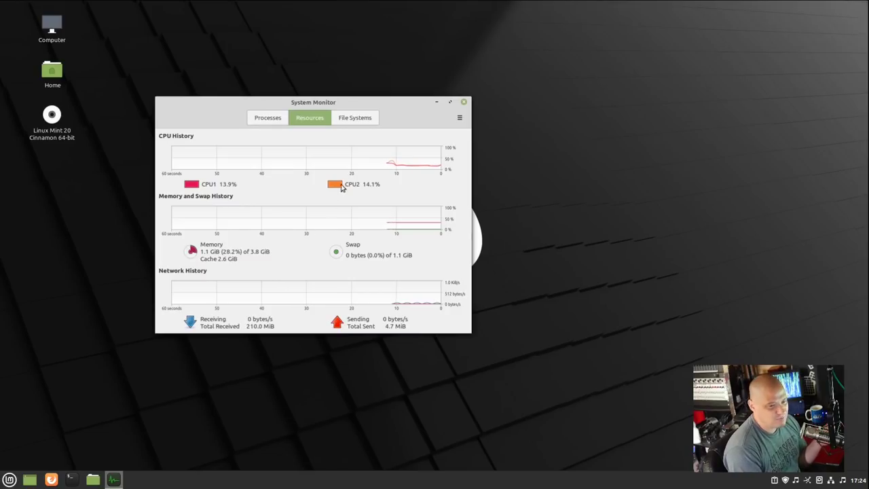
pyautogui.click(465, 102)
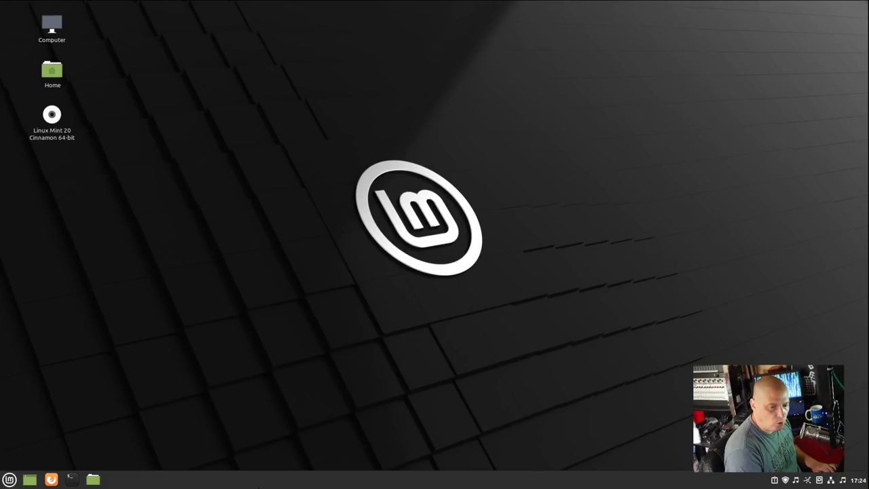
# Step: Open a terminal with enlarged text and run htop, which reports the command missing
pyautogui.hotkey('ctrl', 'alt', 't')
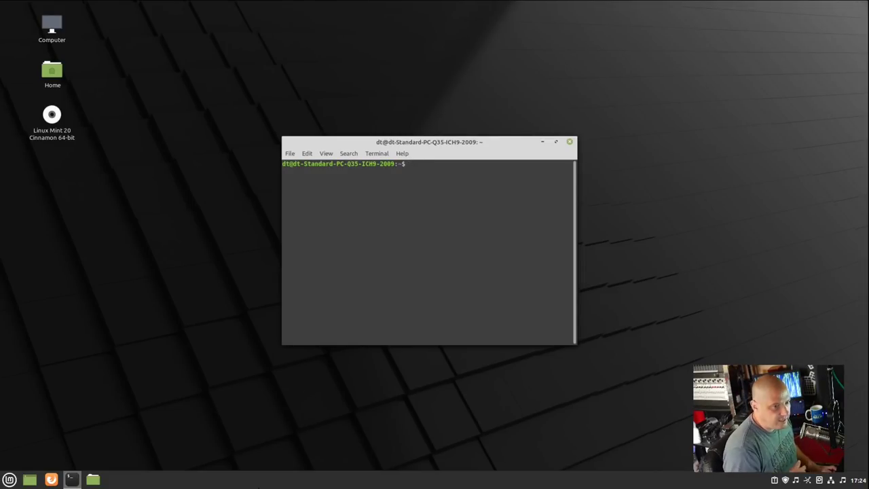
pyautogui.hotkey('ctrl', '+')
pyautogui.hotkey('ctrl', '+')
pyautogui.hotkey('ctrl', '+')
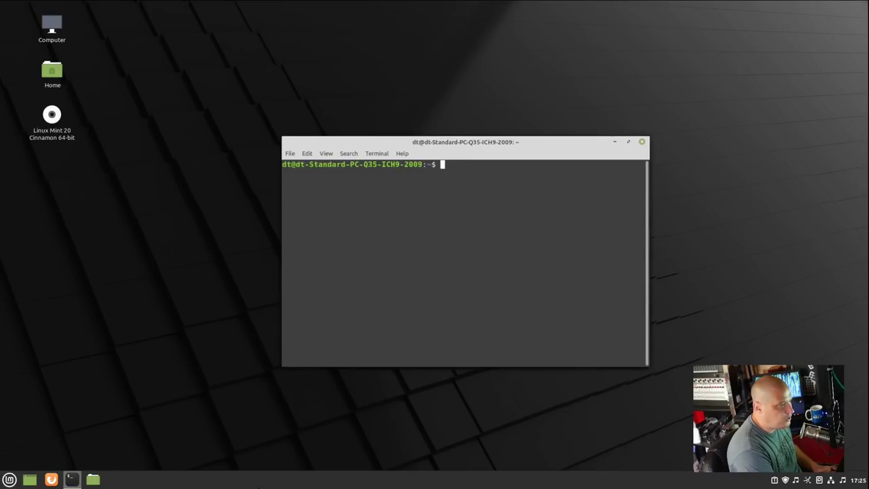
pyautogui.moveTo(445, 145); pyautogui.dragTo(324, 78)
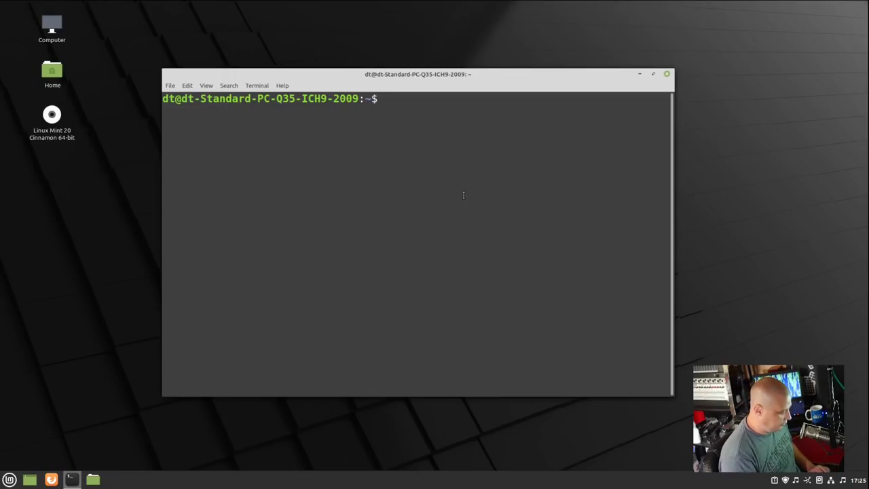
pyautogui.write('htop')
pyautogui.press('Return')
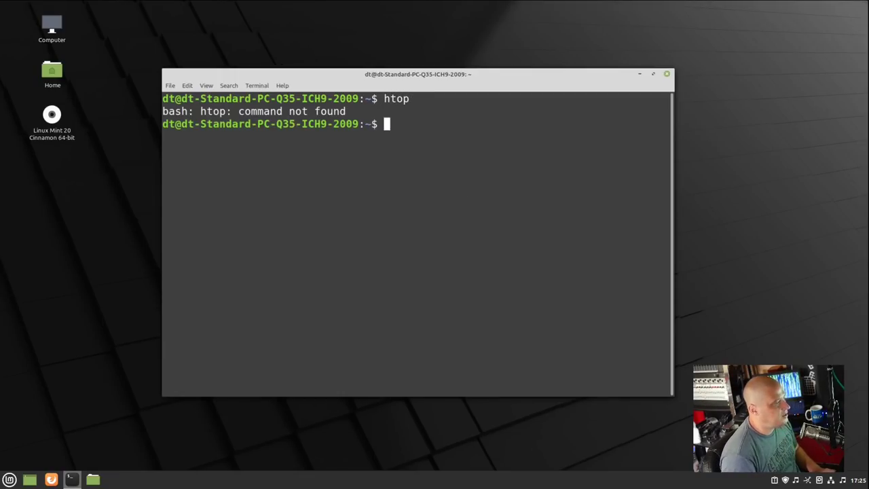
# Step: Install htop 2.2.0 with sudo apt install htop, then run htop
pyautogui.write('sudo apt install htop')
pyautogui.press('Return')
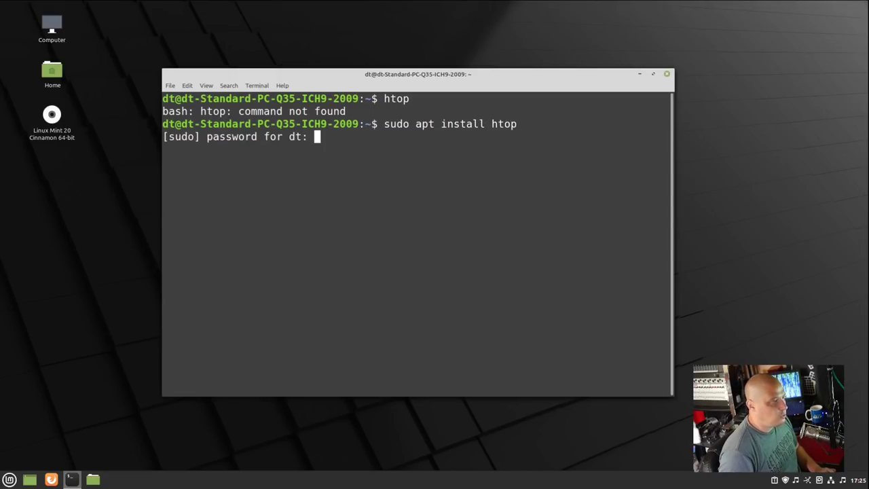
pyautogui.press('Return')
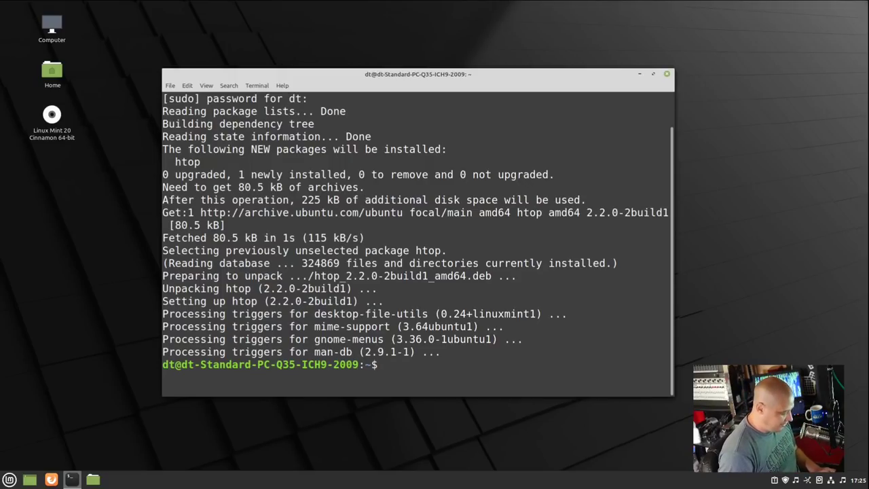
pyautogui.write('htop')
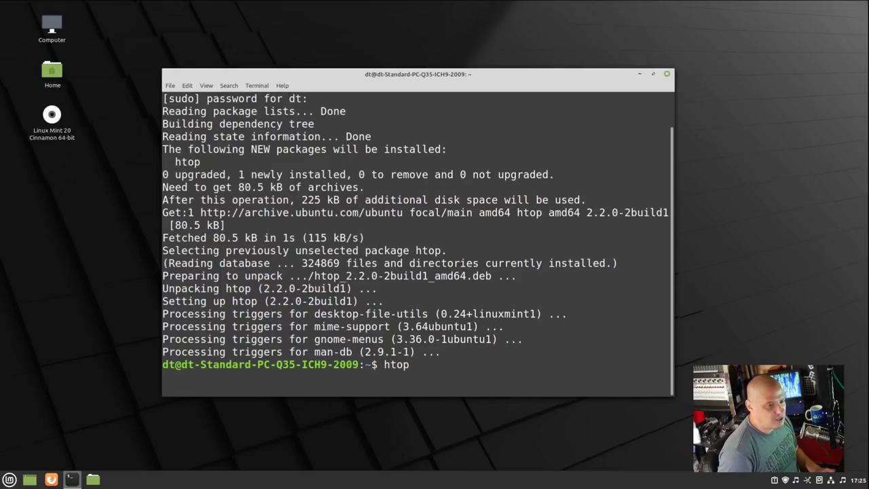
pyautogui.press('Return')
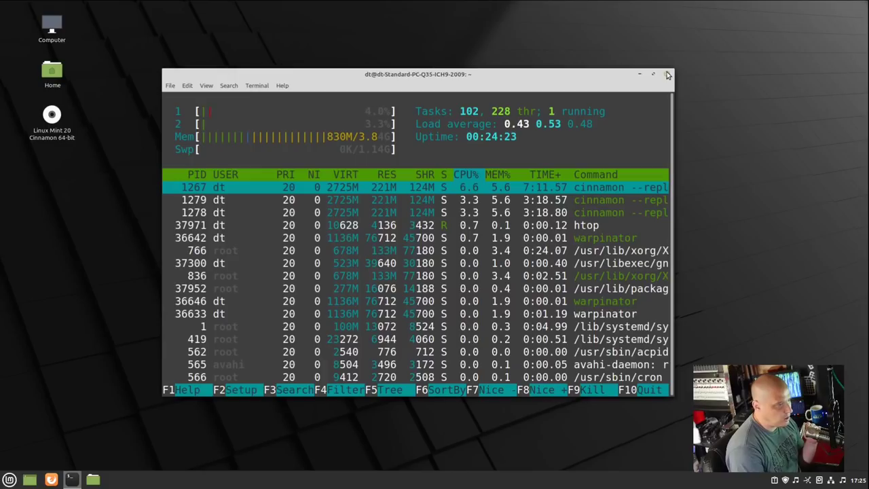
# Step: Quit htop and run uname -r to show kernel 5.4.0-26-generic, then clear the screen
pyautogui.write('q')
pyautogui.write('unam')
pyautogui.write('e -r')
pyautogui.press('Return')
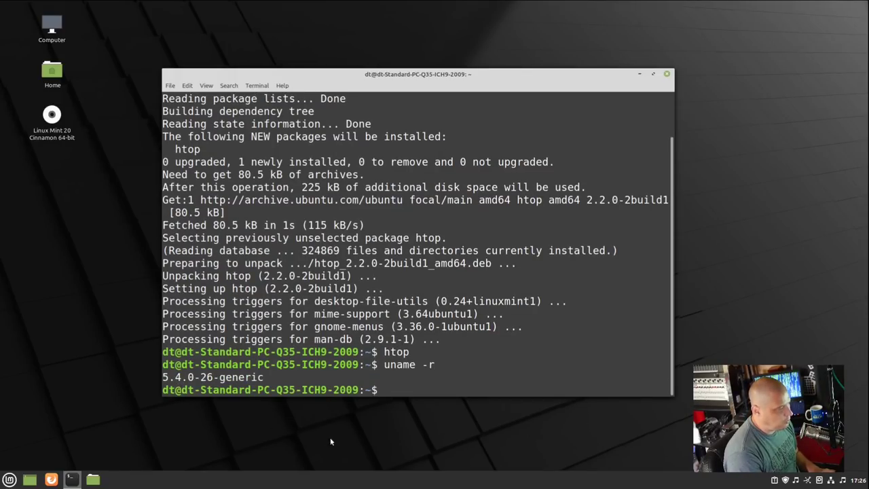
pyautogui.write('clear')
pyautogui.press('Return')
# Step: Run snap list, which reports the snap command not found, then clear the terminal
pyautogui.write('snap list')
pyautogui.press('Return')
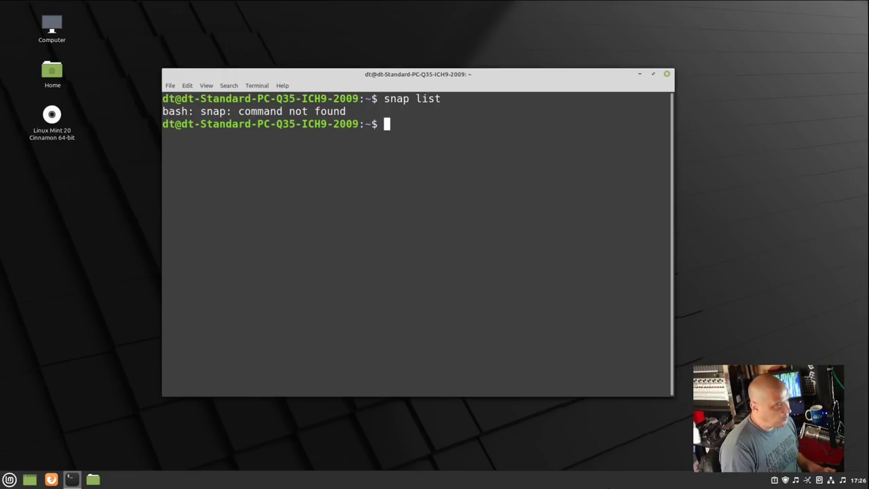
pyautogui.write('clear')
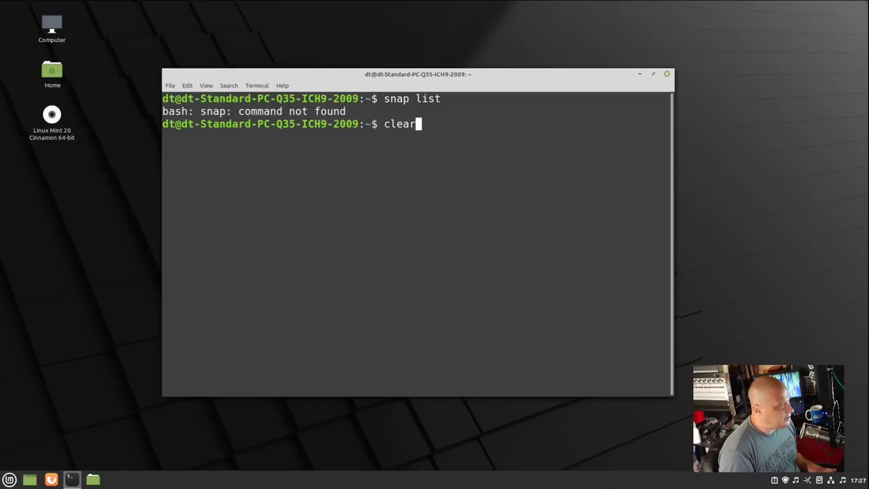
pyautogui.press('Return')
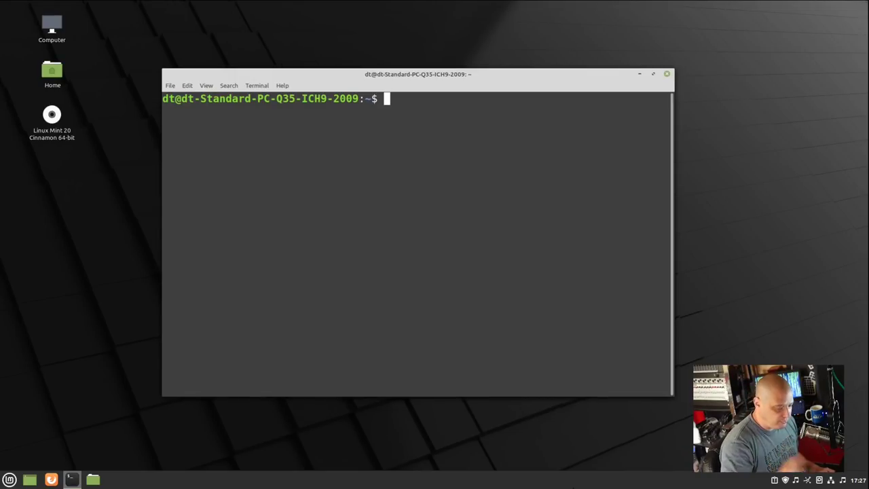
# Step: Delete /etc/apt/preferences.d/nosnap.pref with sudo rm, completing the path with Tab
pyautogui.write('sudo ')
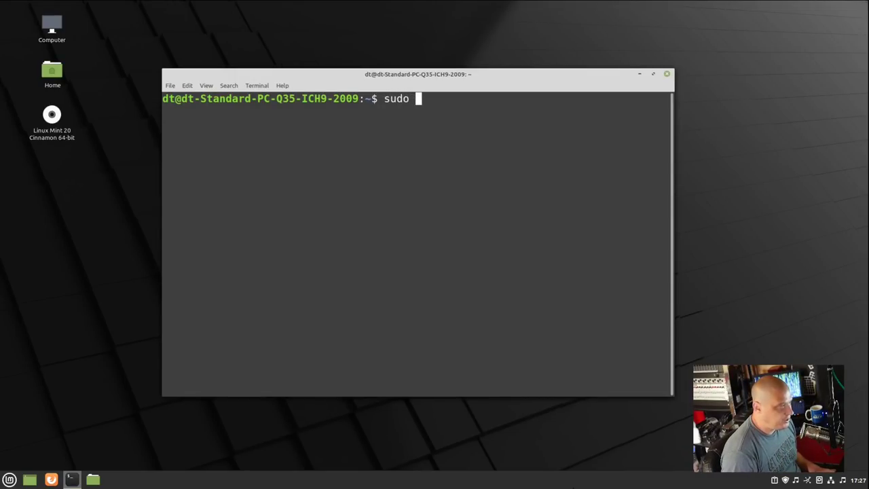
pyautogui.write('rm ')
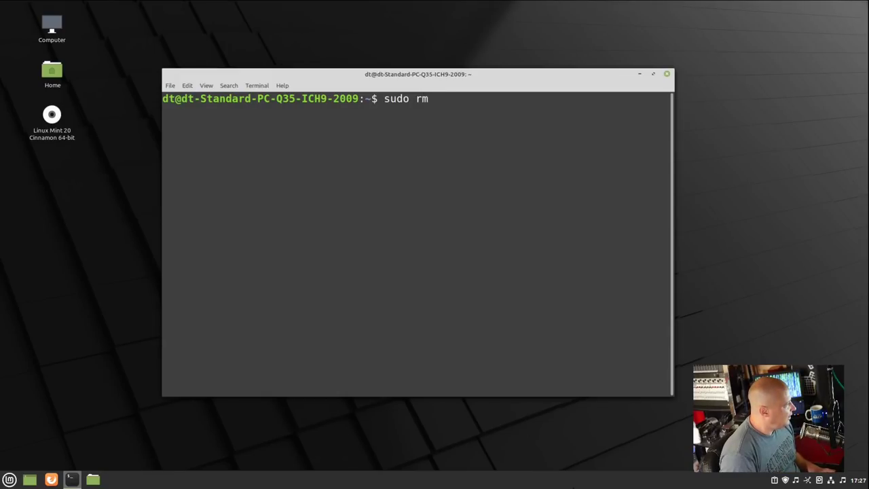
pyautogui.write('/etc/apt')
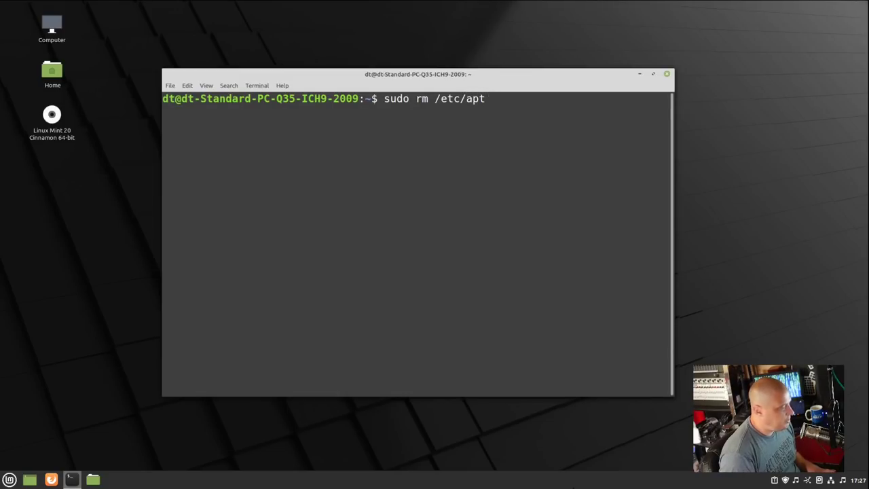
pyautogui.write('/')
pyautogui.write('preferences.d//no')
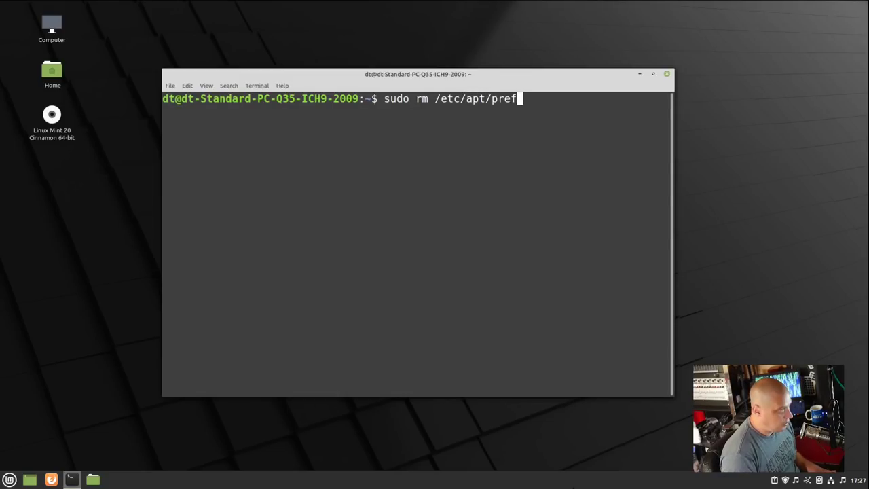
pyautogui.press('Tab')
pyautogui.write('/no')
pyautogui.press('Tab')
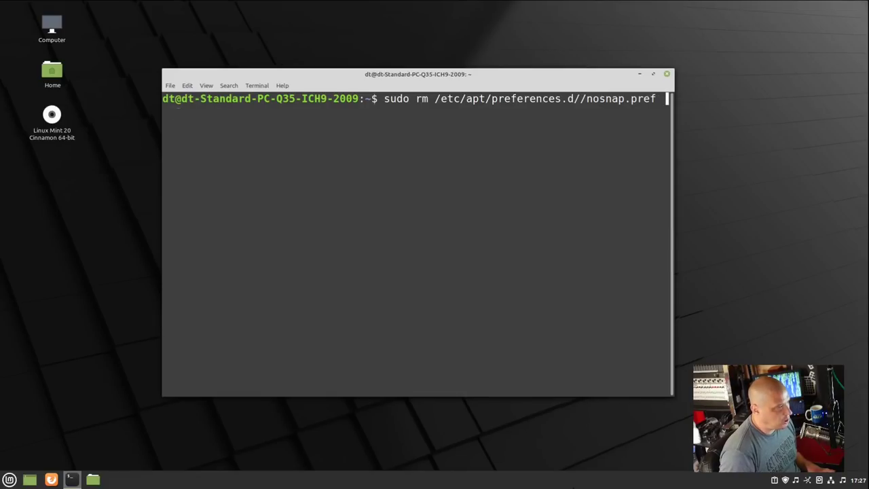
pyautogui.press('Return')
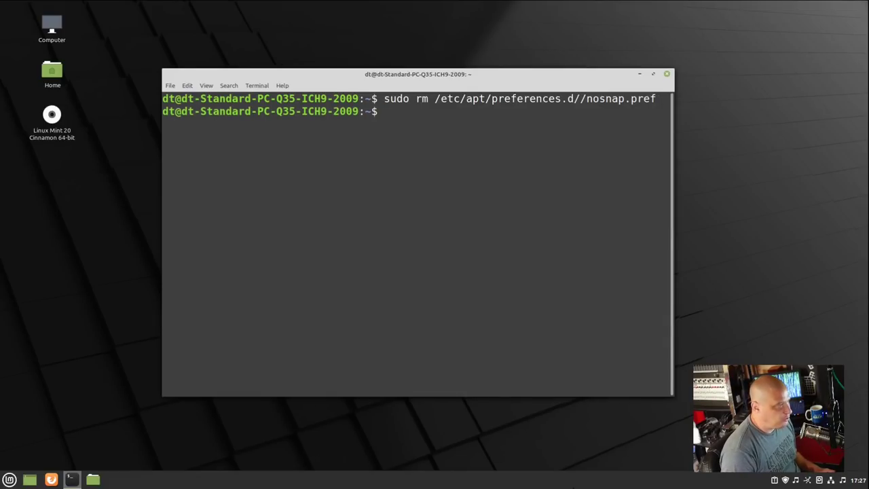
# Step: Install snapd via apt, start sudo snap install chromium, then minimize the terminal
pyautogui.write('sudo apt install snapd')
pyautogui.press('Return')
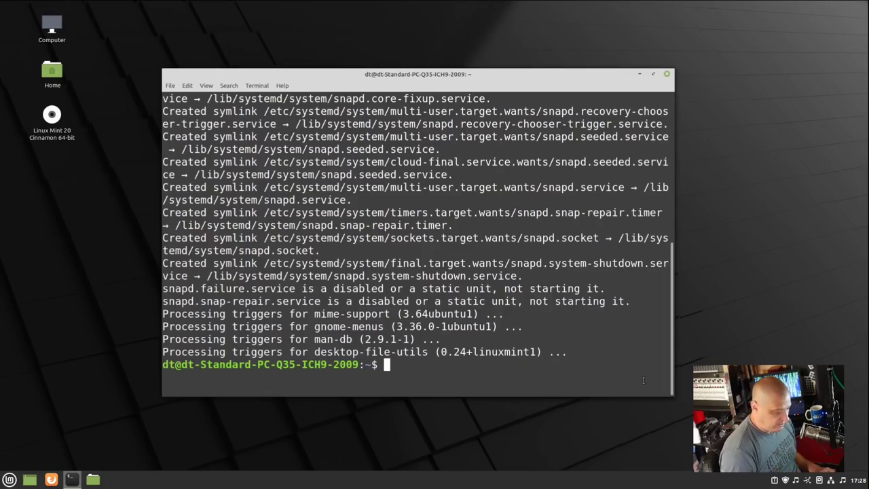
pyautogui.write('sudo ')
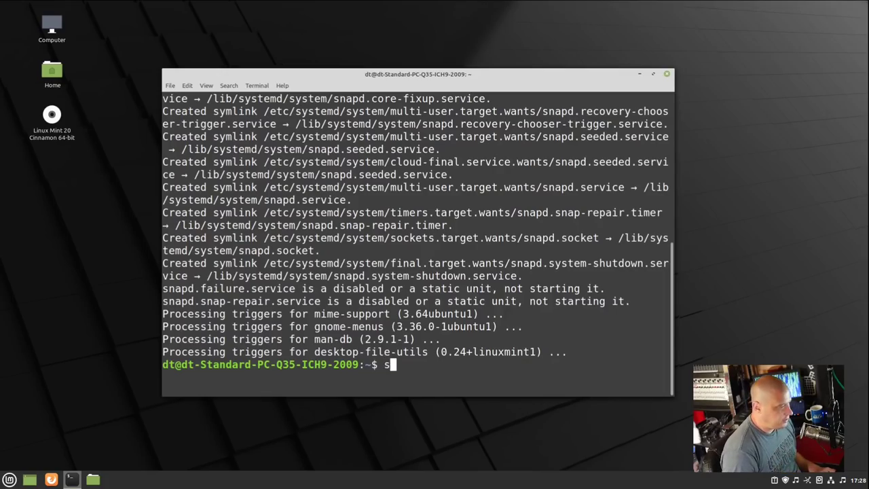
pyautogui.write('sn')
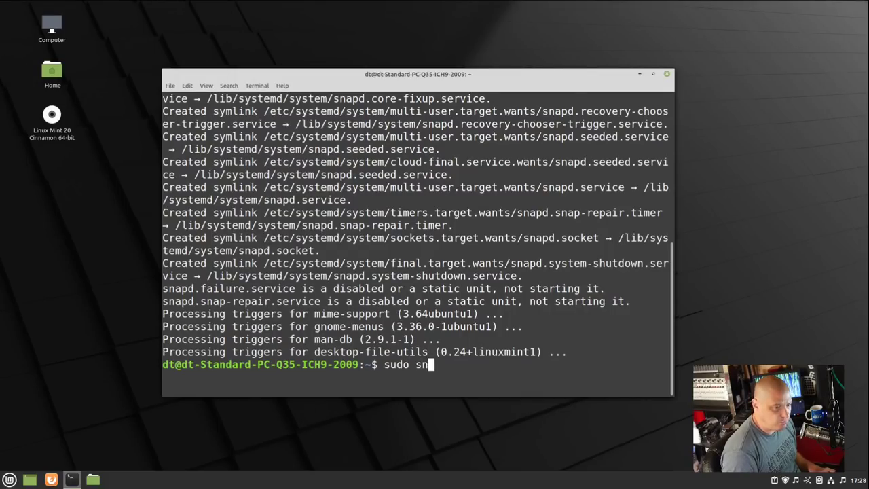
pyautogui.write('ap install')
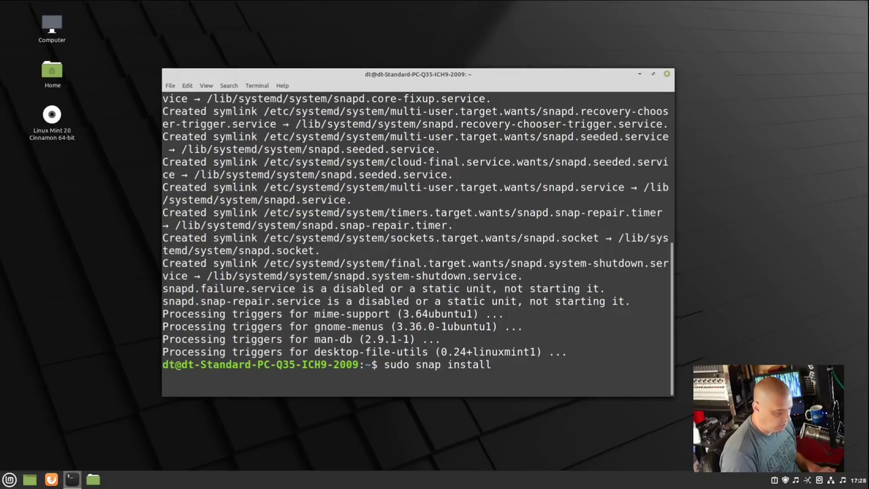
pyautogui.write(' chromium')
pyautogui.press('Return')
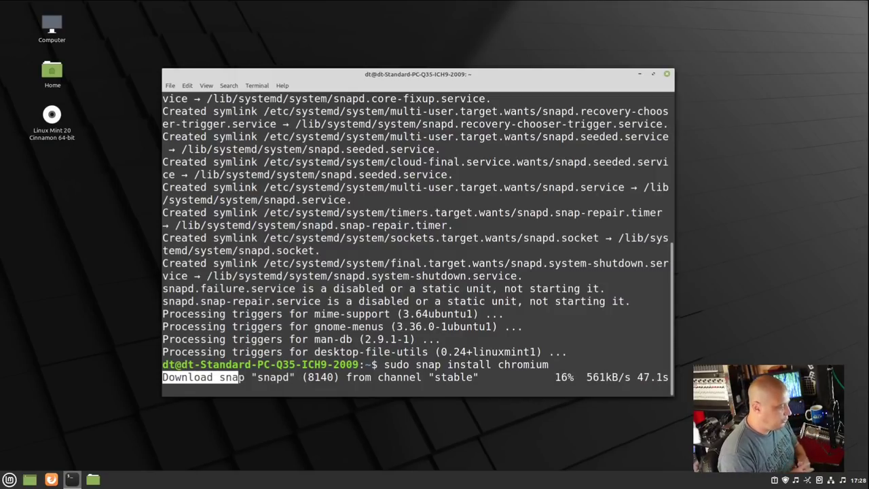
pyautogui.press('Return')
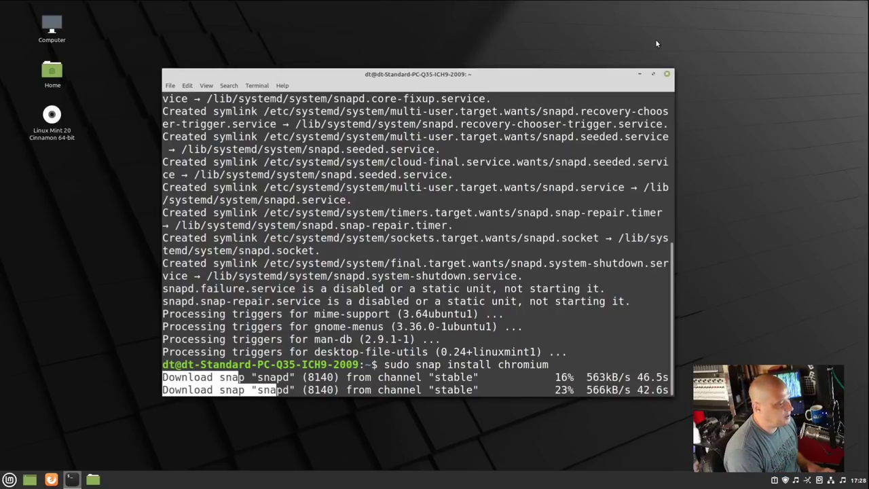
pyautogui.click(637, 76)
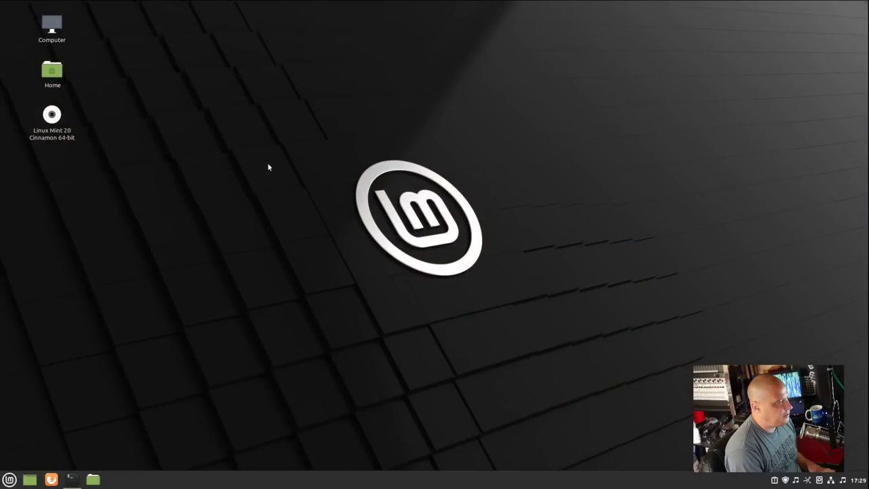
# Step: Open Change Desktop Background and preview the Ulyana Tree, Pink, Lavender, Kyoto, Sheffield and Small Town wallpapers
pyautogui.rightClick(262, 116)
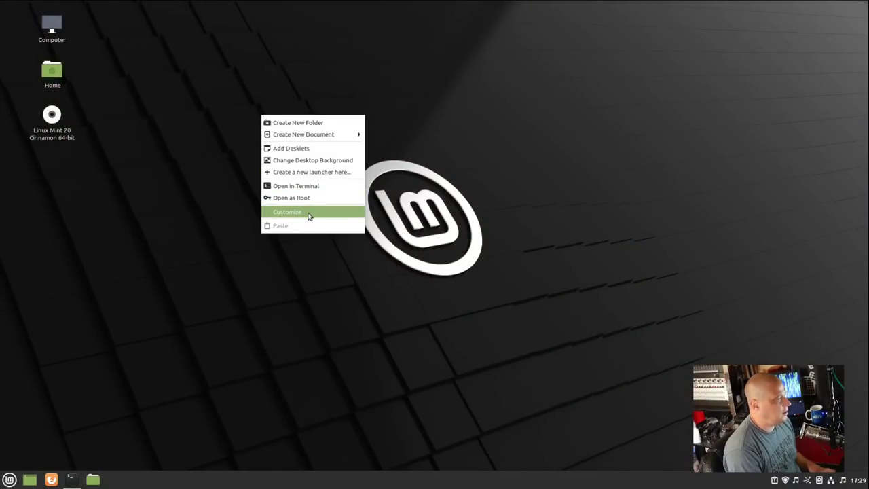
pyautogui.click(306, 162)
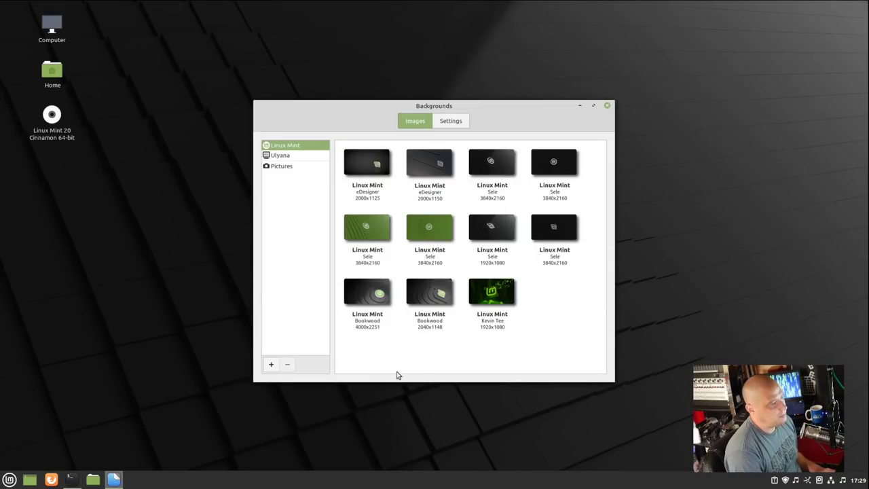
pyautogui.click(284, 156)
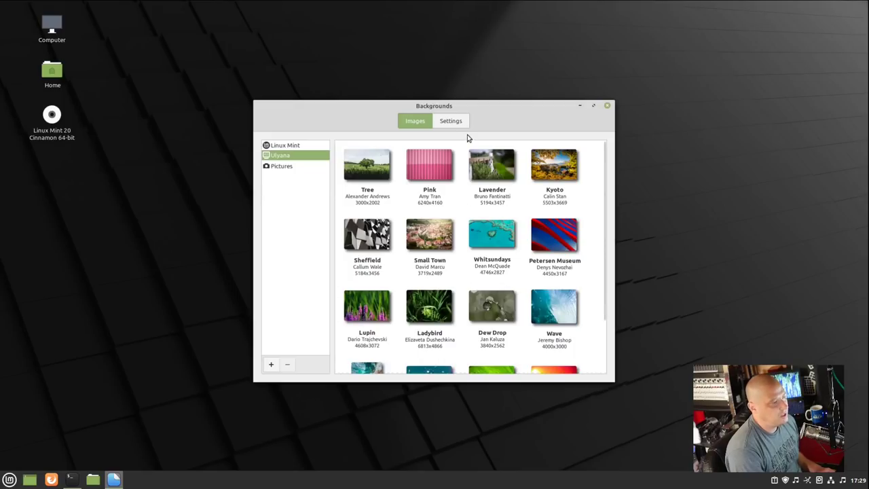
pyautogui.moveTo(531, 105); pyautogui.dragTo(632, 68)
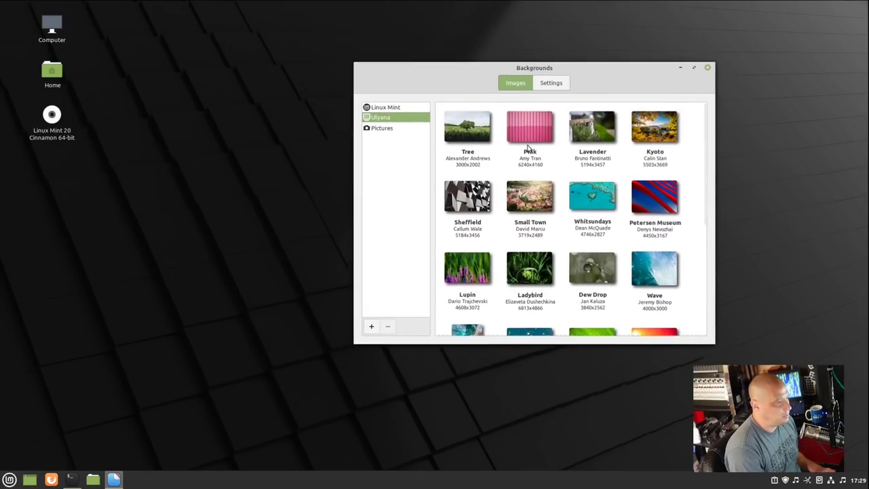
pyautogui.click(479, 141)
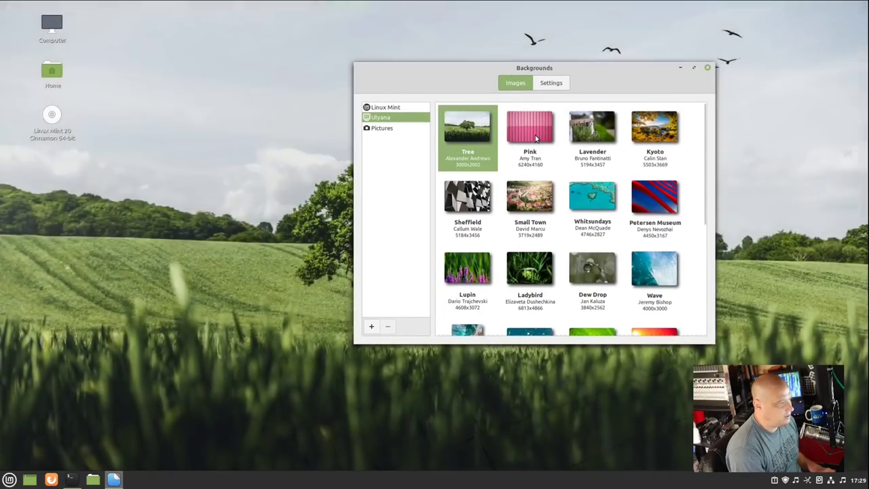
pyautogui.moveTo(590, 67); pyautogui.dragTo(713, 63)
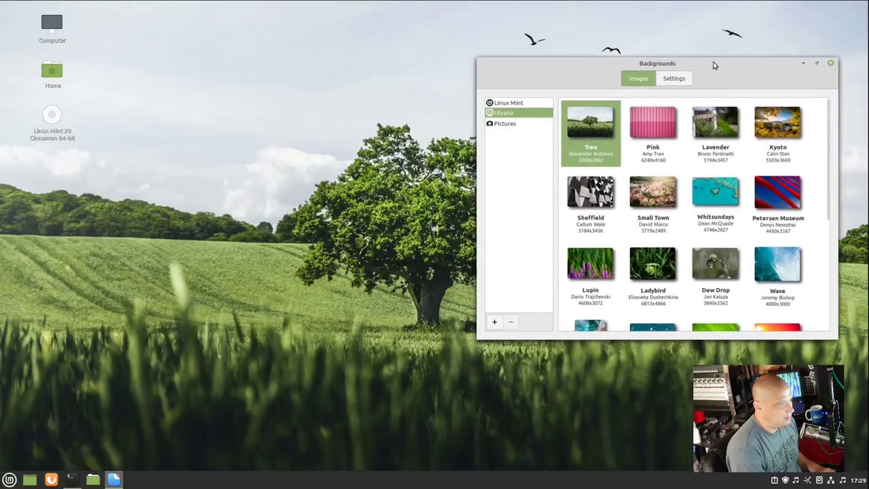
pyautogui.click(655, 138)
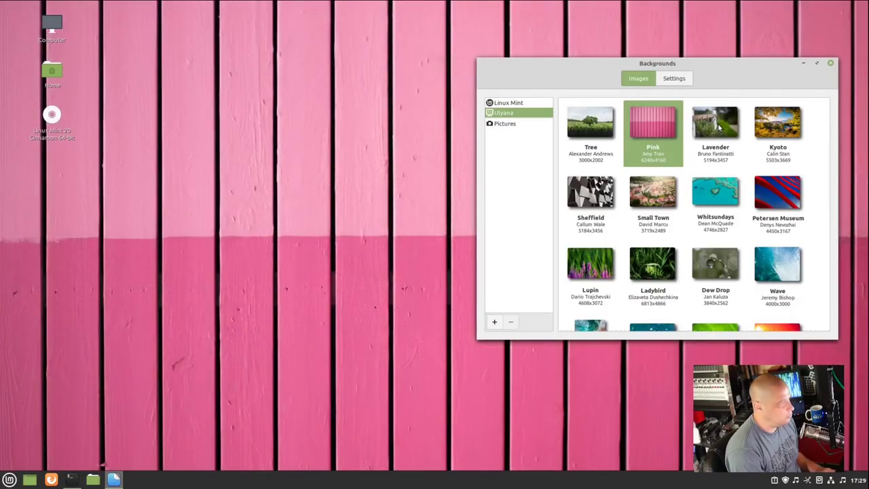
pyautogui.click(716, 126)
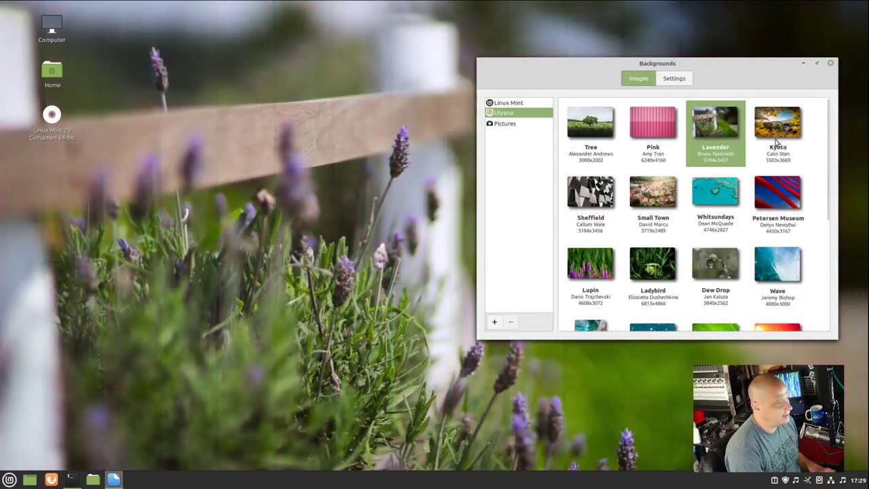
pyautogui.click(779, 129)
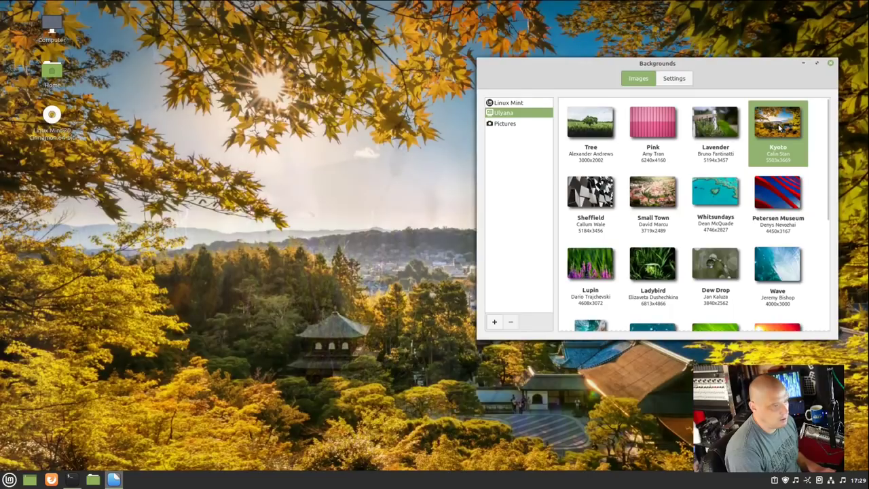
pyautogui.click(609, 208)
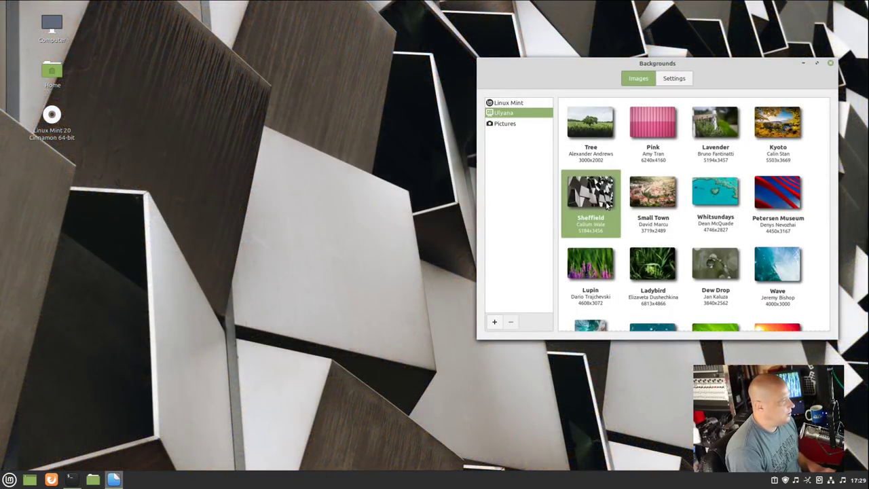
pyautogui.click(647, 212)
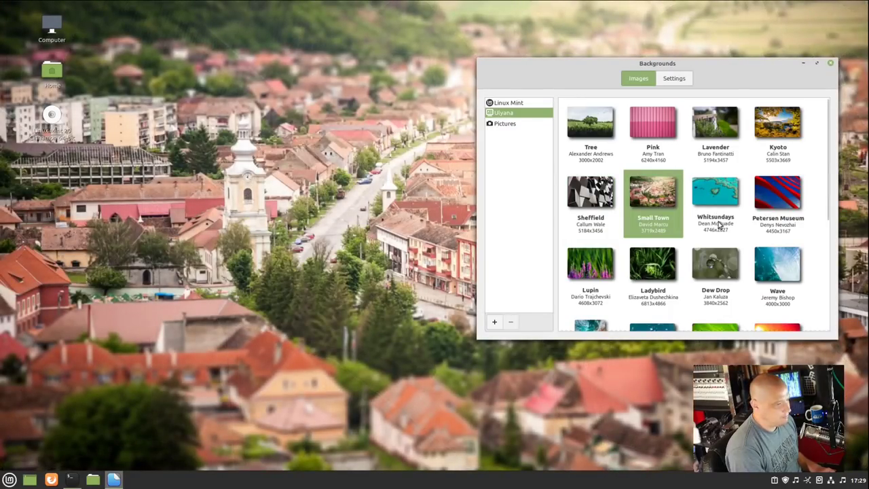
# Step: Preview Dew Drop, Leaf, Desert and Blue, then apply the green Linux Mint 'Sele' wallpaper and close Backgrounds
pyautogui.scroll(-3, 718, 224)
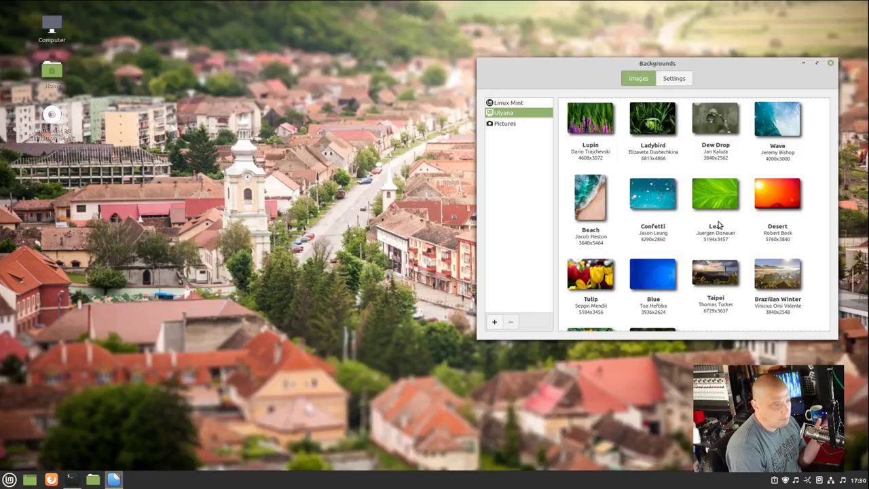
pyautogui.scroll(1, 718, 224)
pyautogui.click(727, 185)
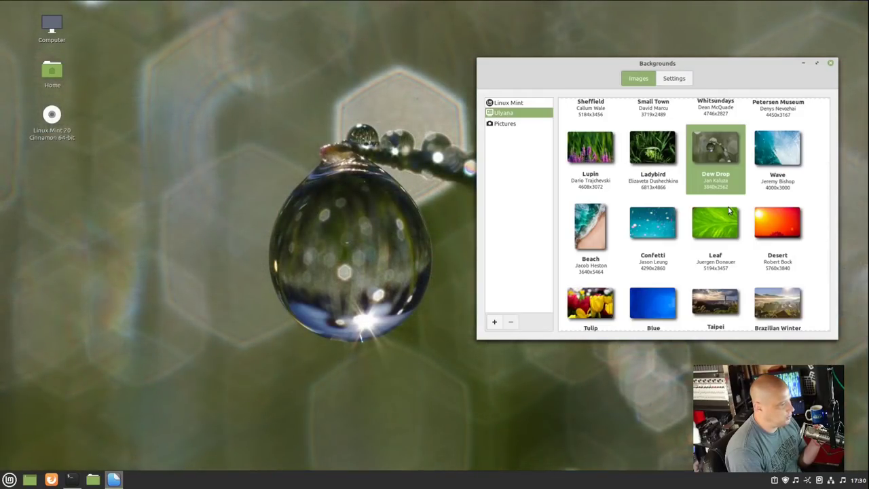
pyautogui.scroll(-1, 733, 210)
pyautogui.click(732, 201)
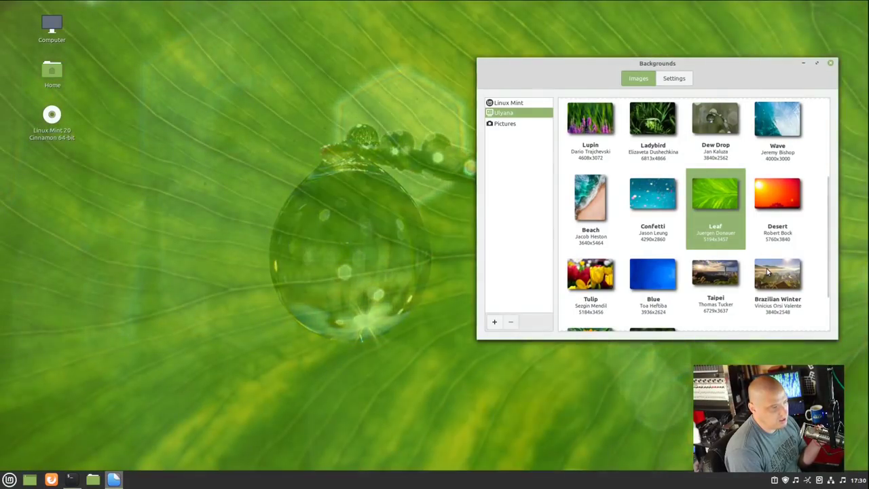
pyautogui.scroll(-2, 694, 270)
pyautogui.click(778, 144)
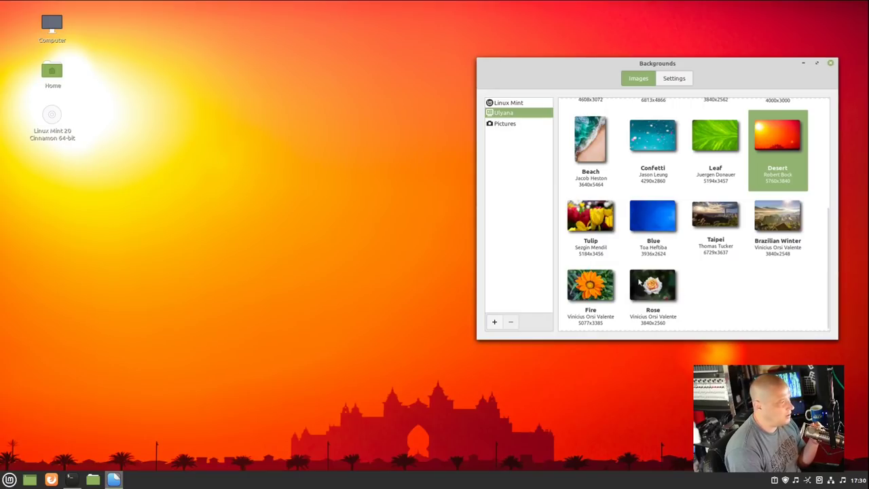
pyautogui.click(651, 235)
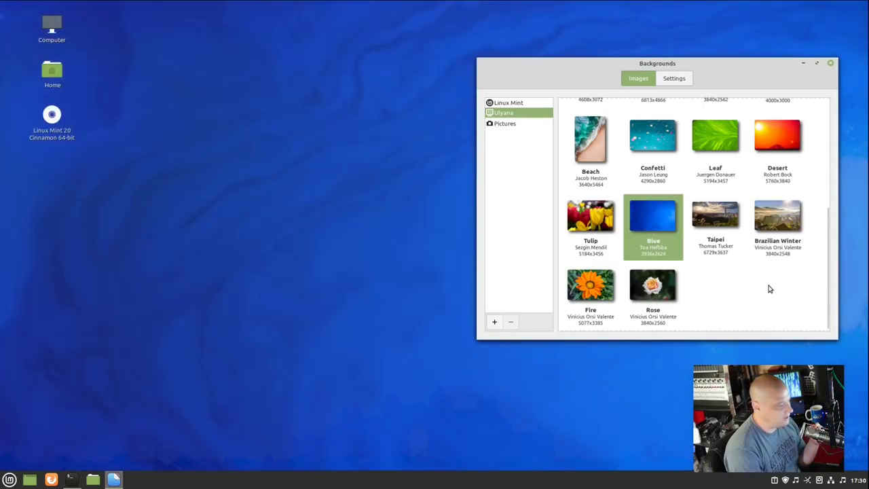
pyautogui.click(509, 102)
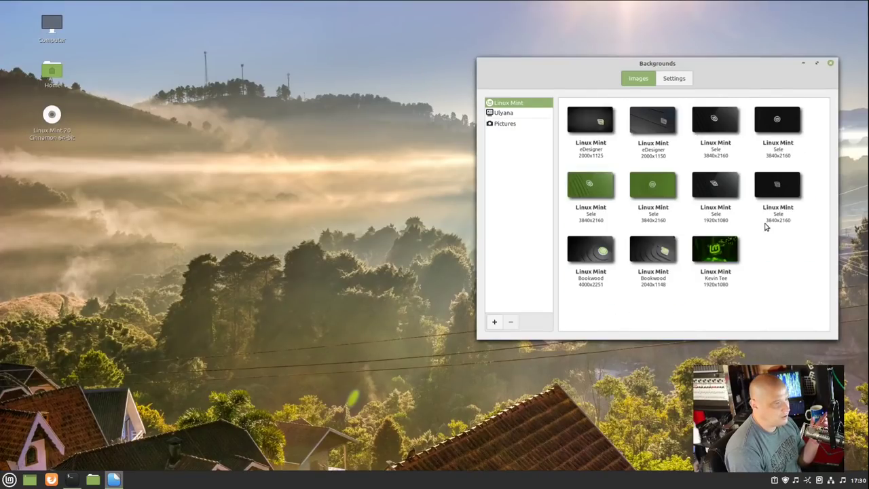
pyautogui.click(639, 194)
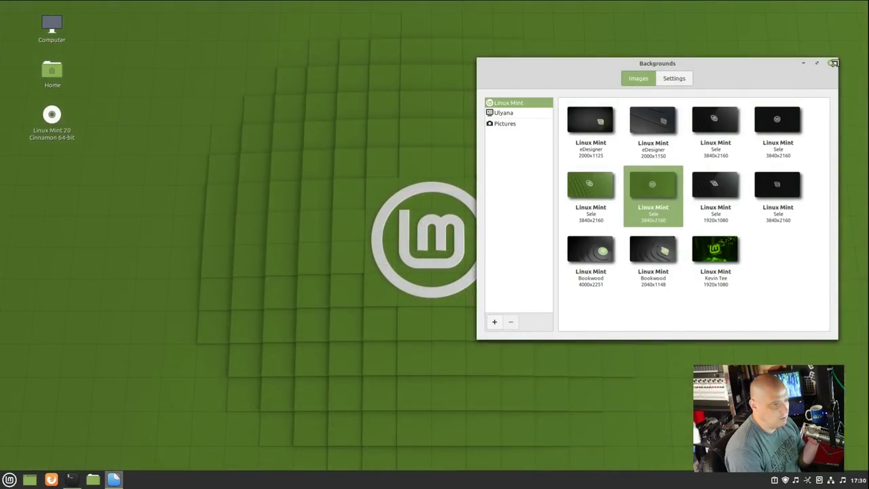
pyautogui.click(834, 62)
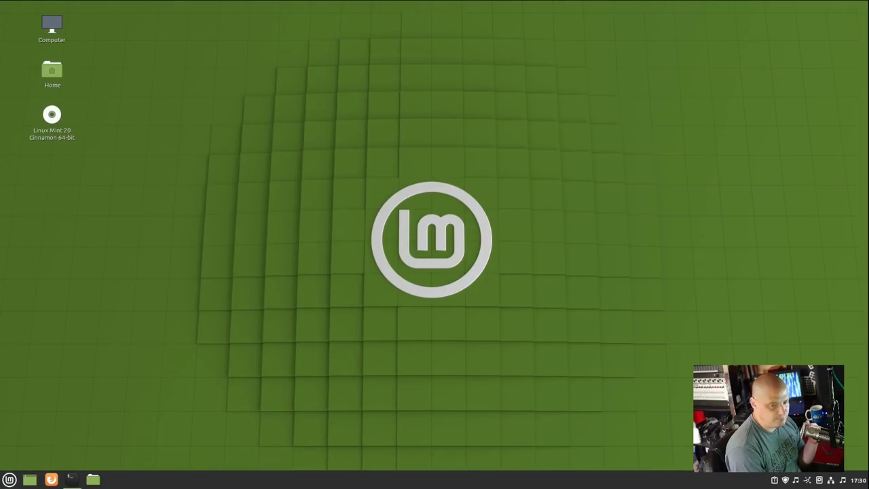
# Step: Switch off the Mounted Drives, Home and Computer desktop icons in System Settings > Desktop
pyautogui.click(9, 479)
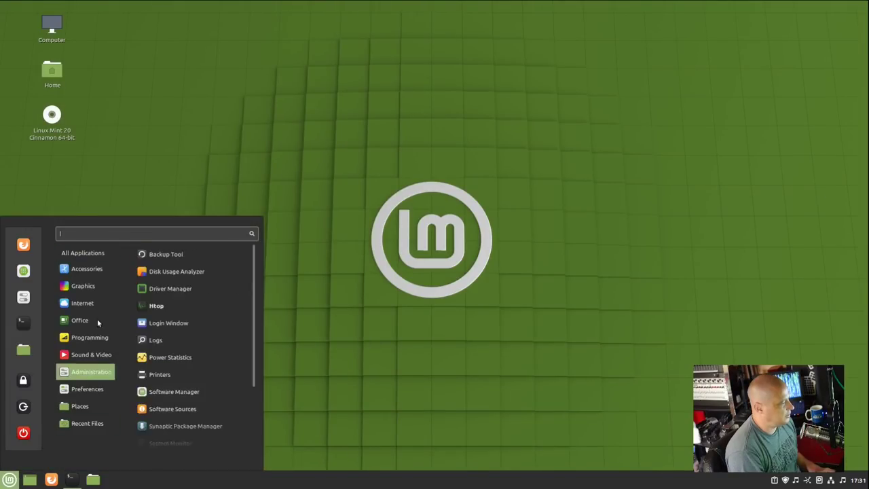
pyautogui.click(24, 300)
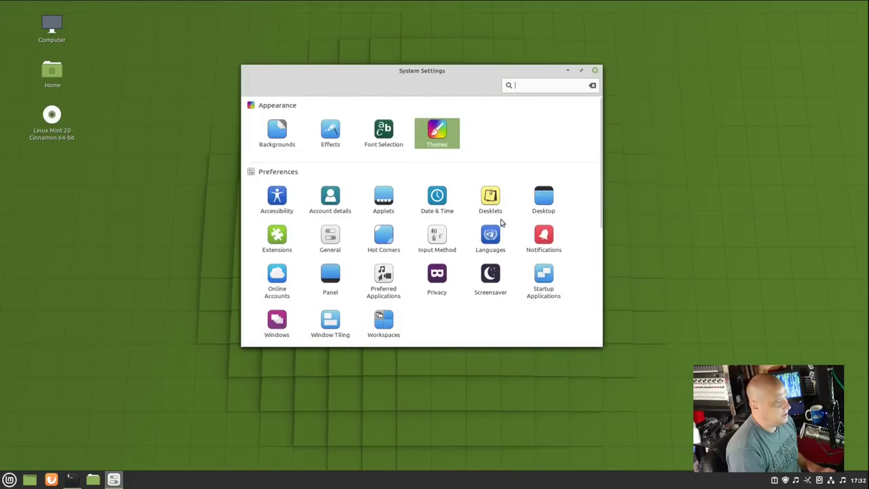
pyautogui.click(550, 196)
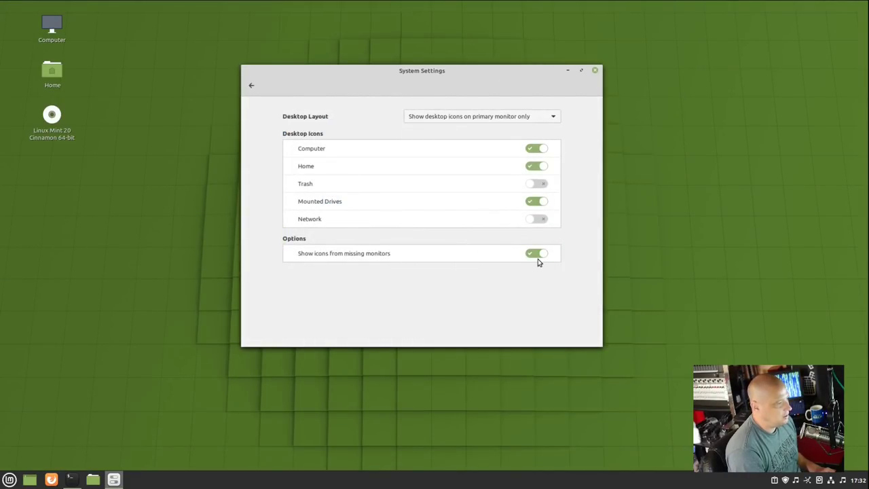
pyautogui.click(540, 202)
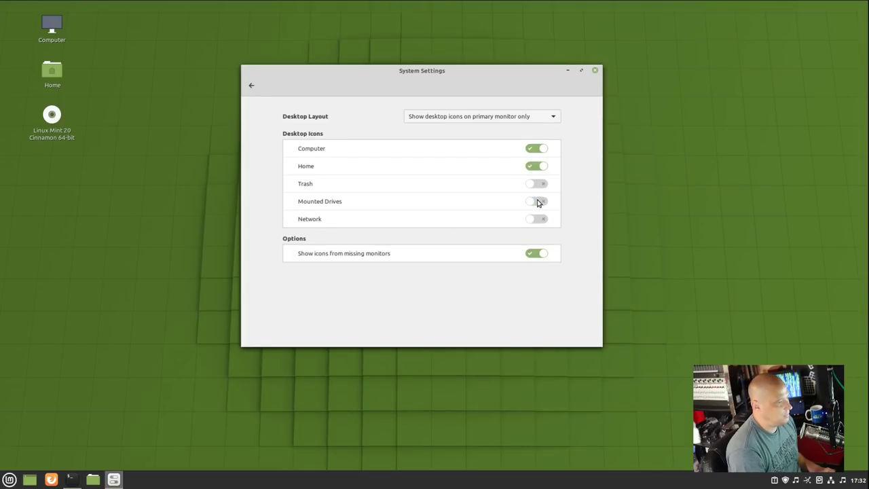
pyautogui.click(537, 174)
pyautogui.click(537, 151)
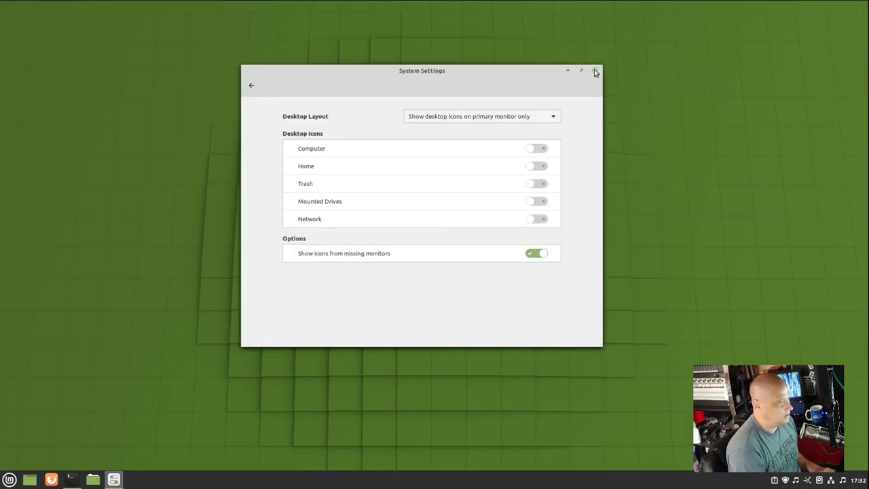
pyautogui.click(595, 70)
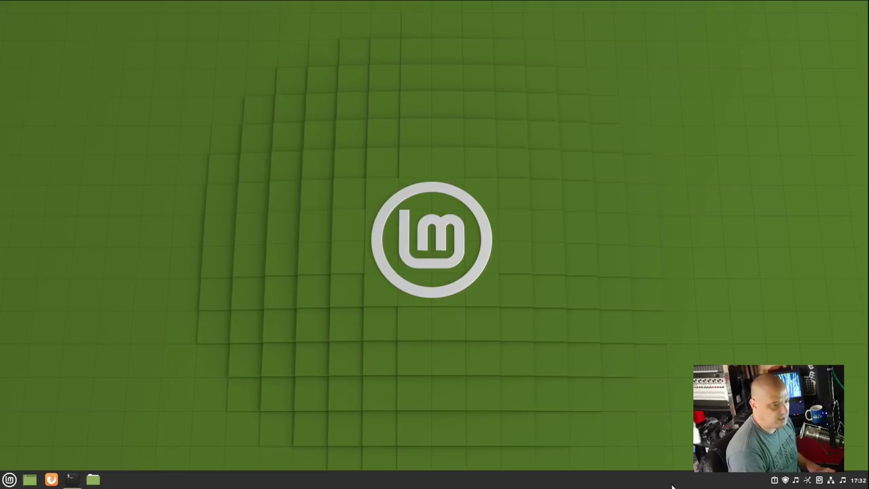